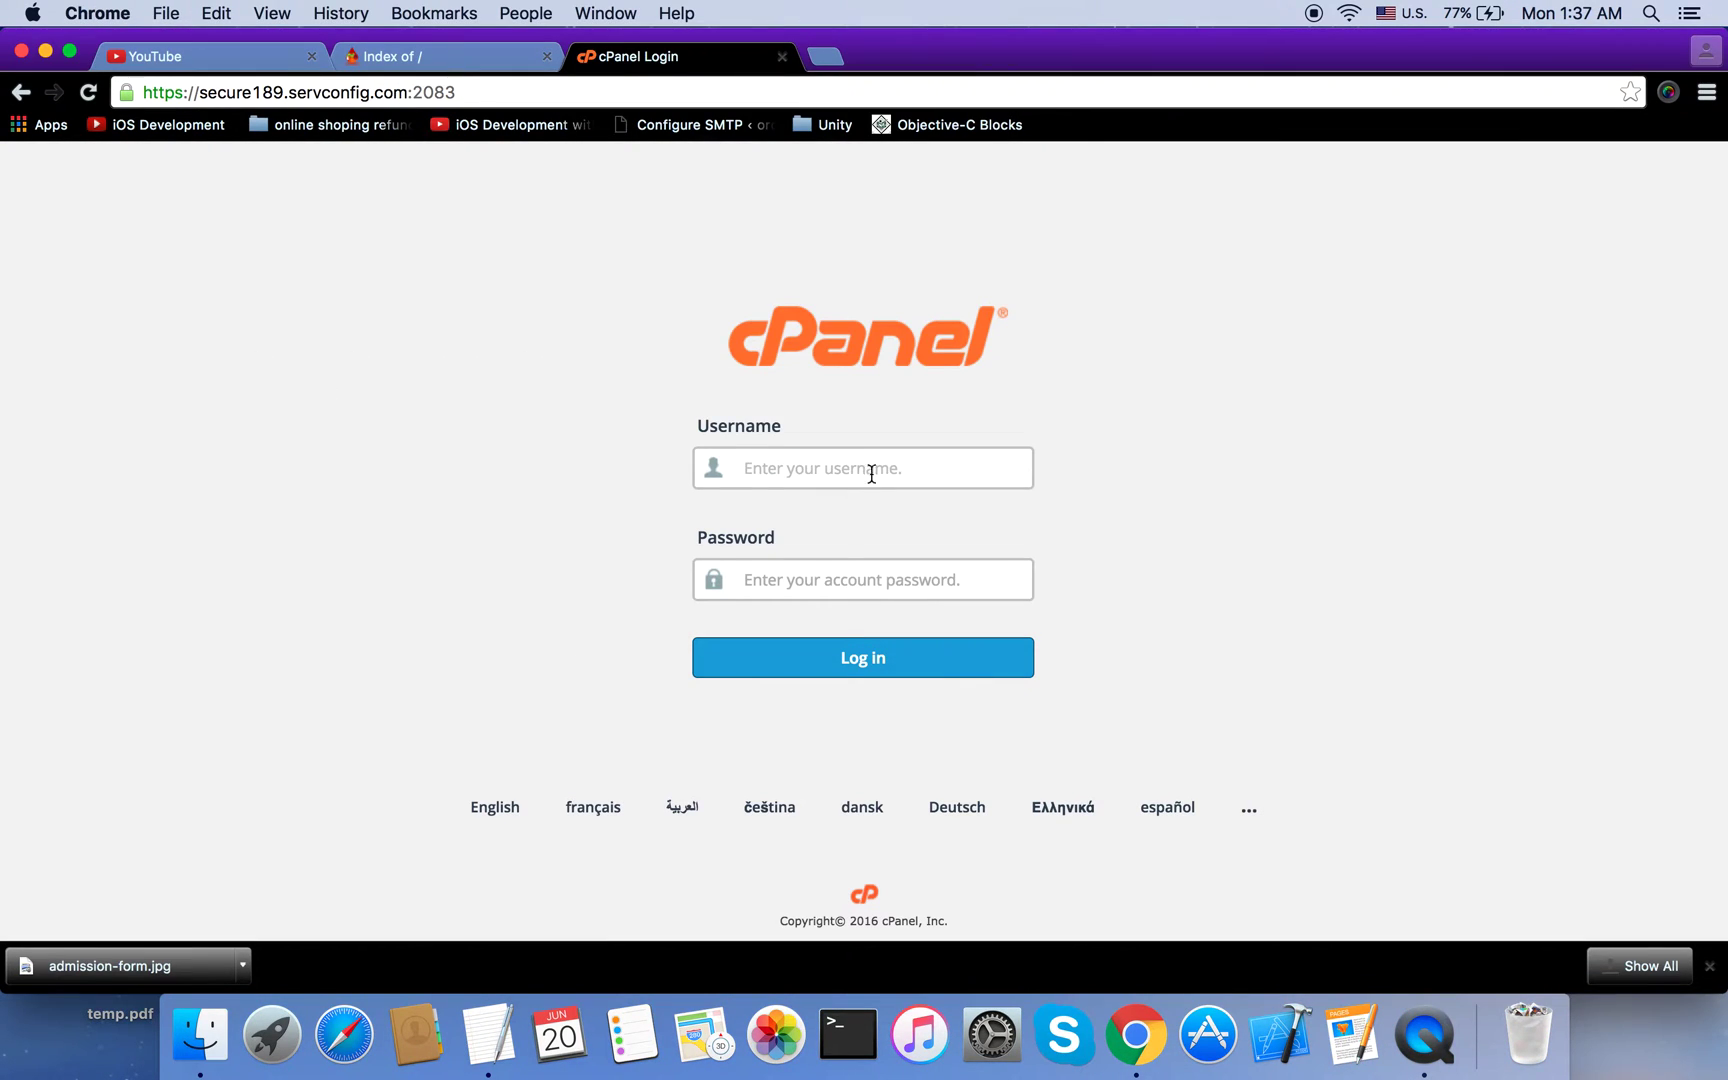
Step: Paste the saved account username into the cPanel login form's Username field
type("serveblood")
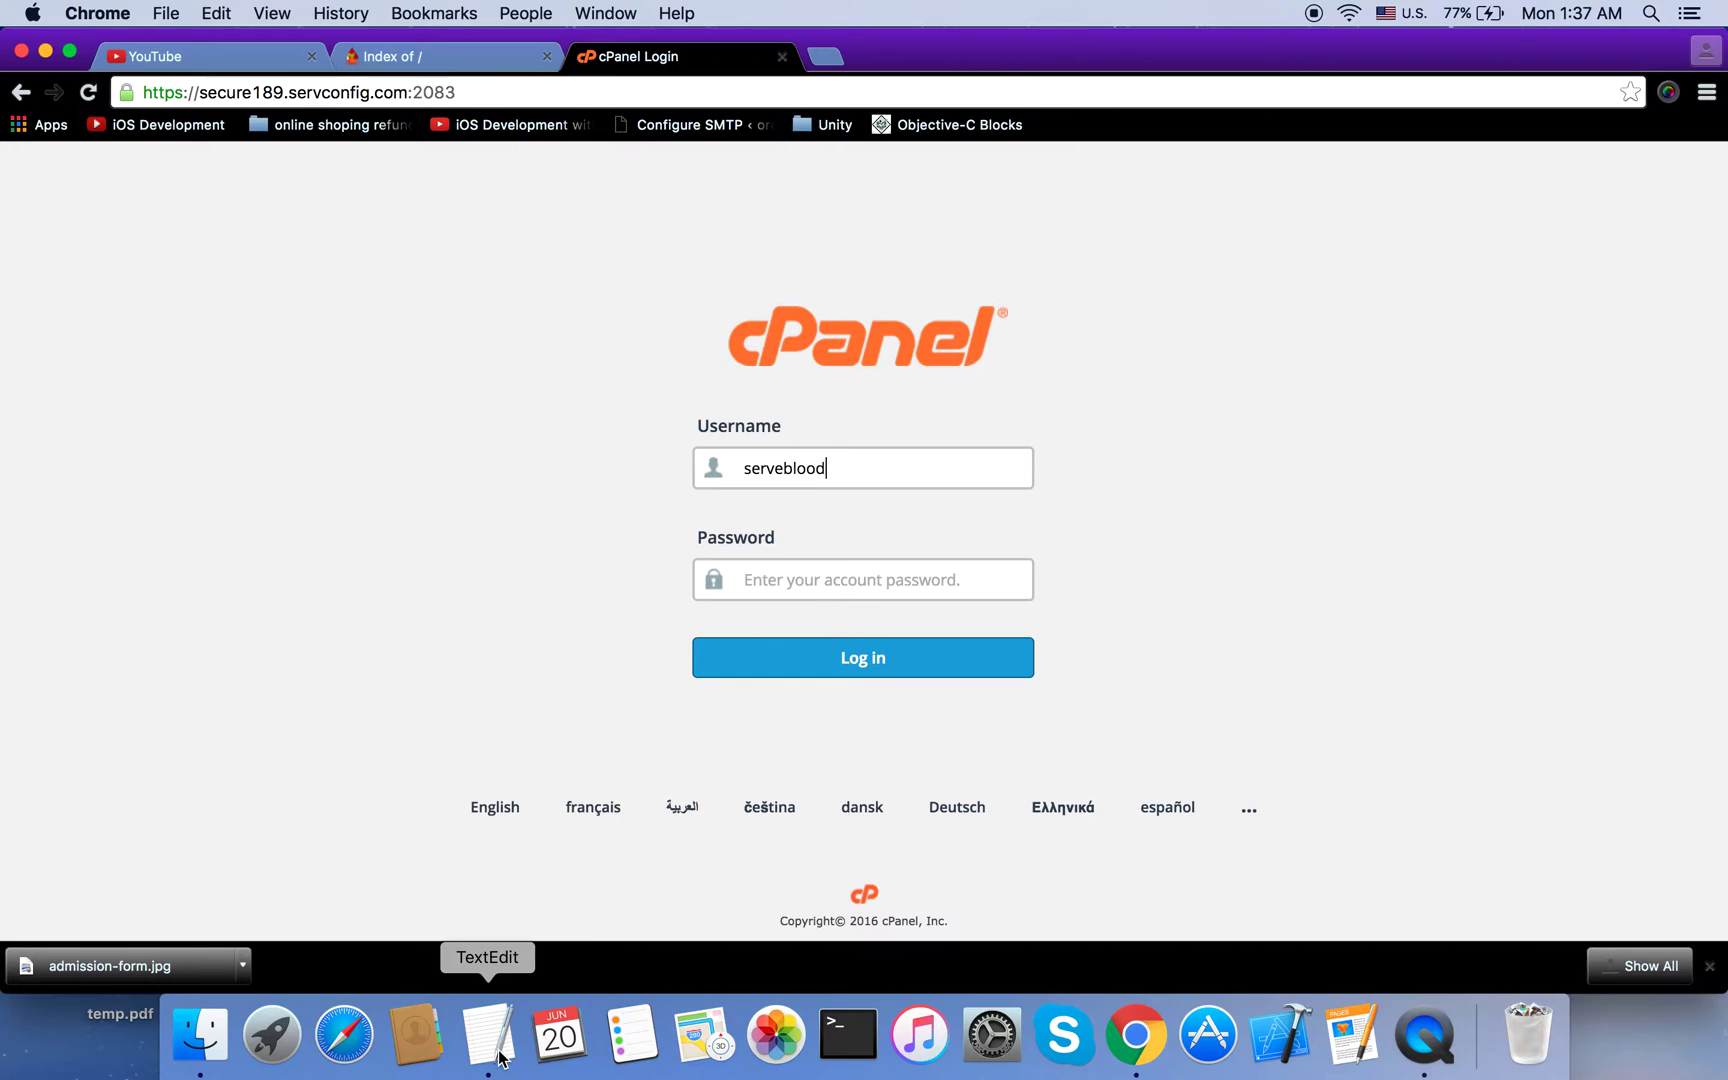
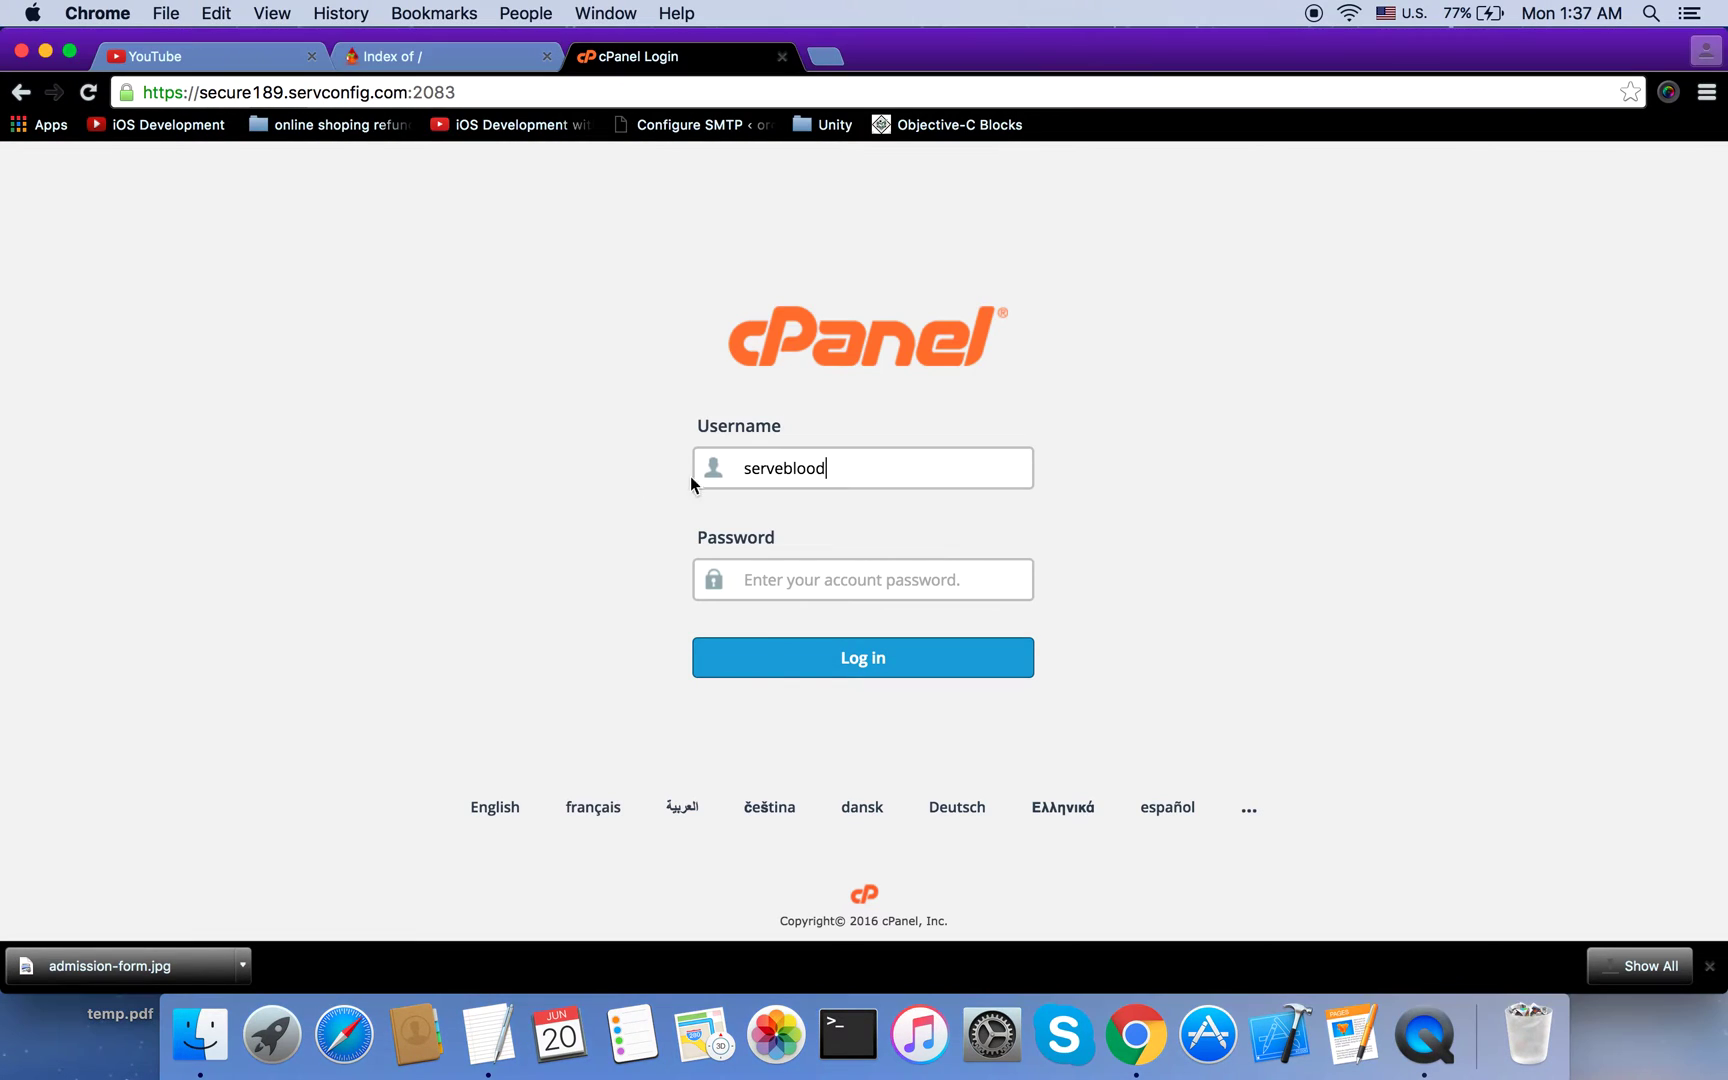
Step: Log in to the serveblood cPanel account with the pasted account password
left_click(826, 583)
key("super+v")
left_click(812, 657)
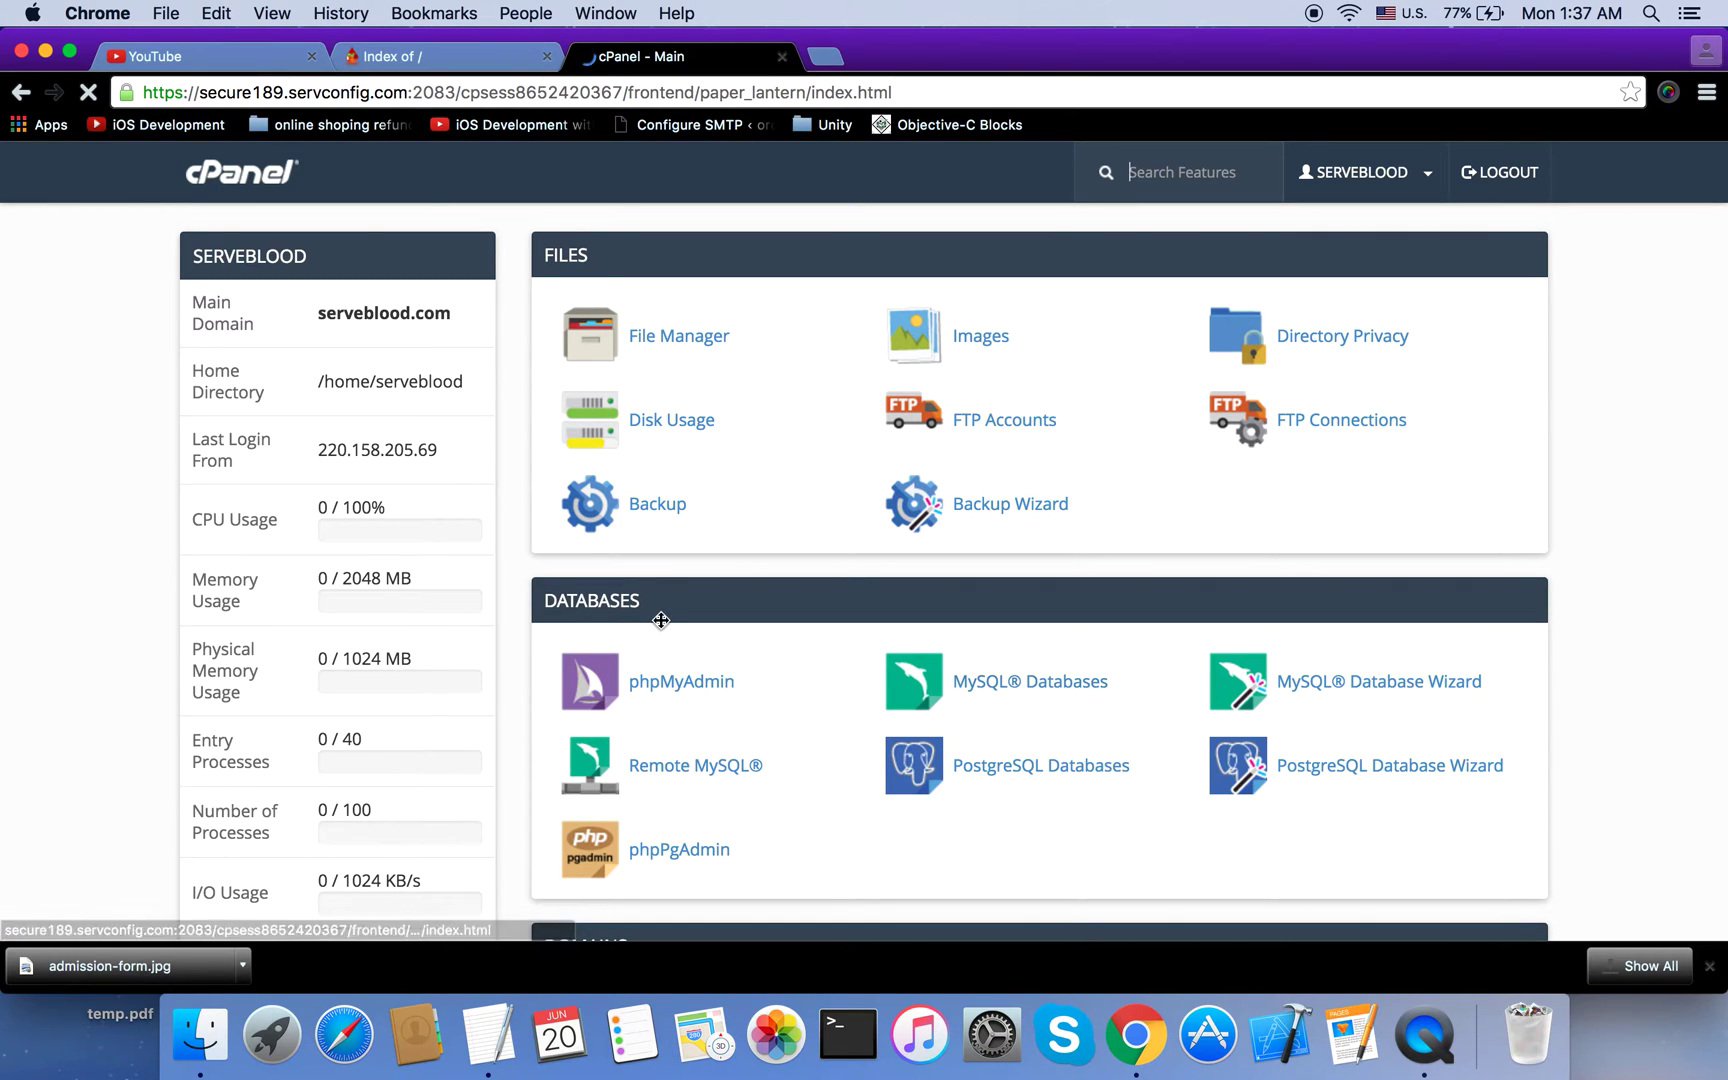
Step: Switch the cPanel interface theme from paper_lantern to x3
scroll(684, 648, "down", 10)
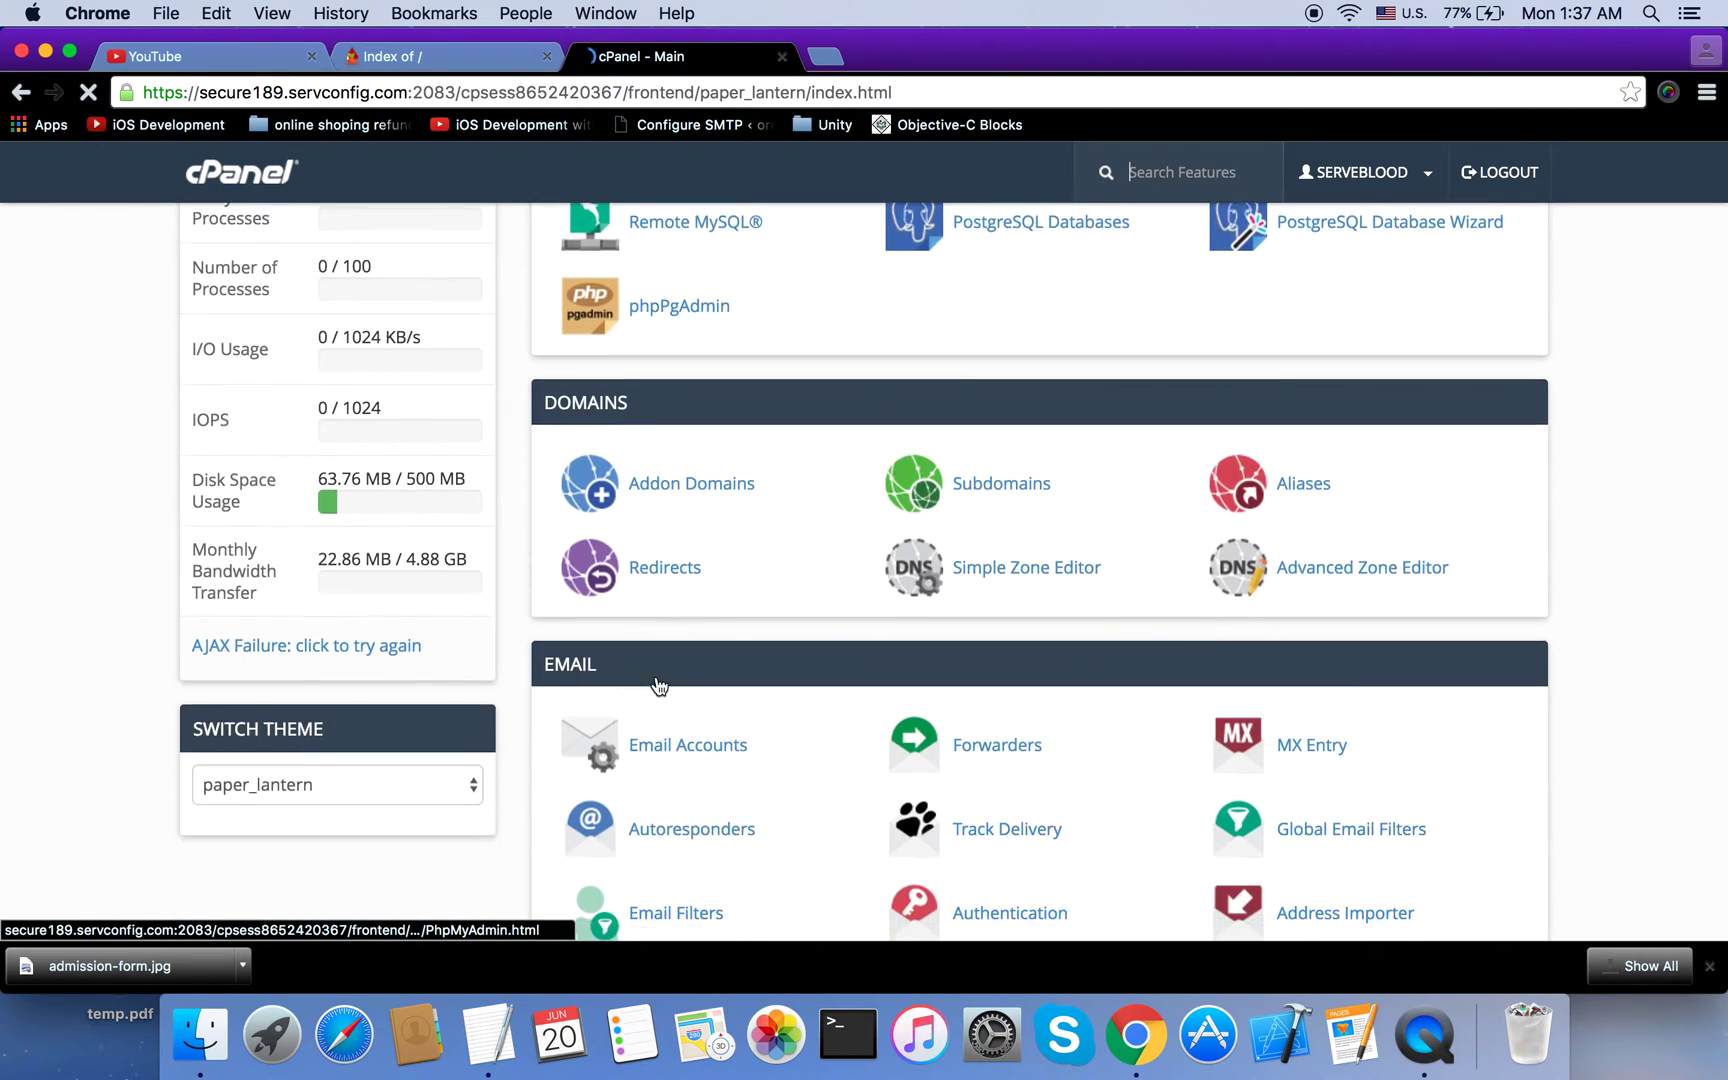
left_click(479, 703)
left_click(444, 710)
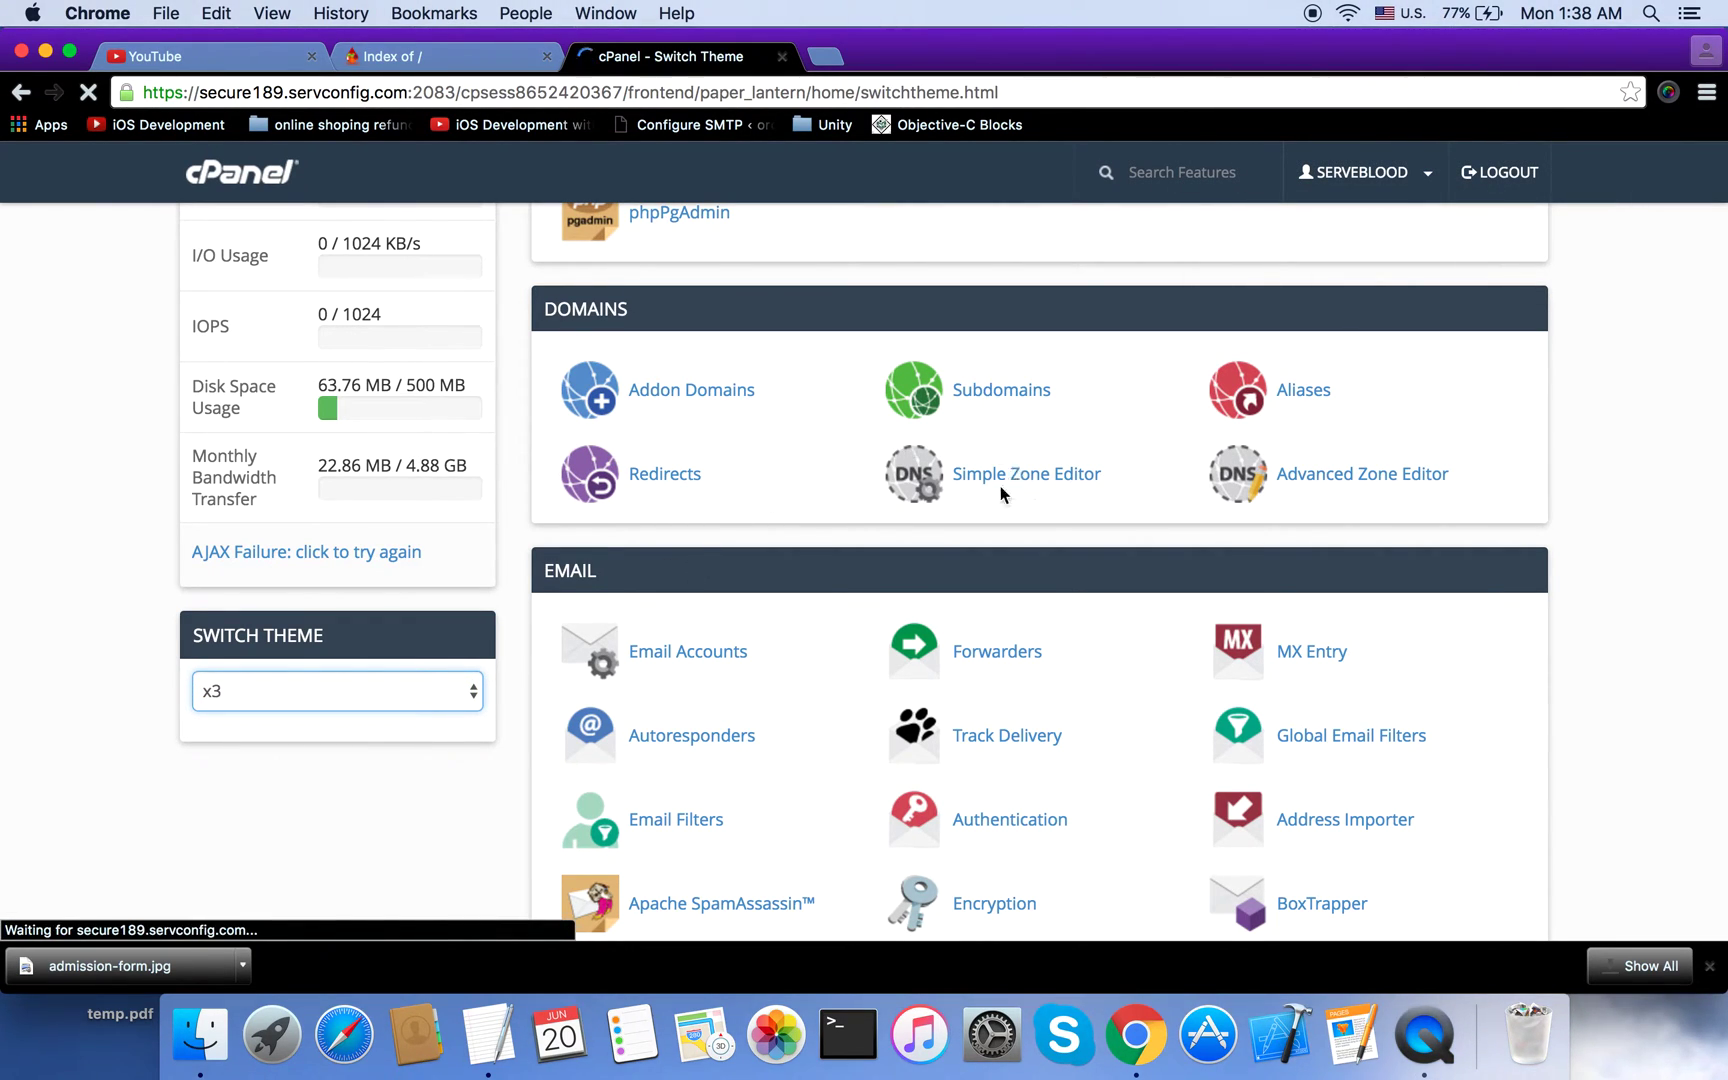
scroll(919, 575, "up", 8)
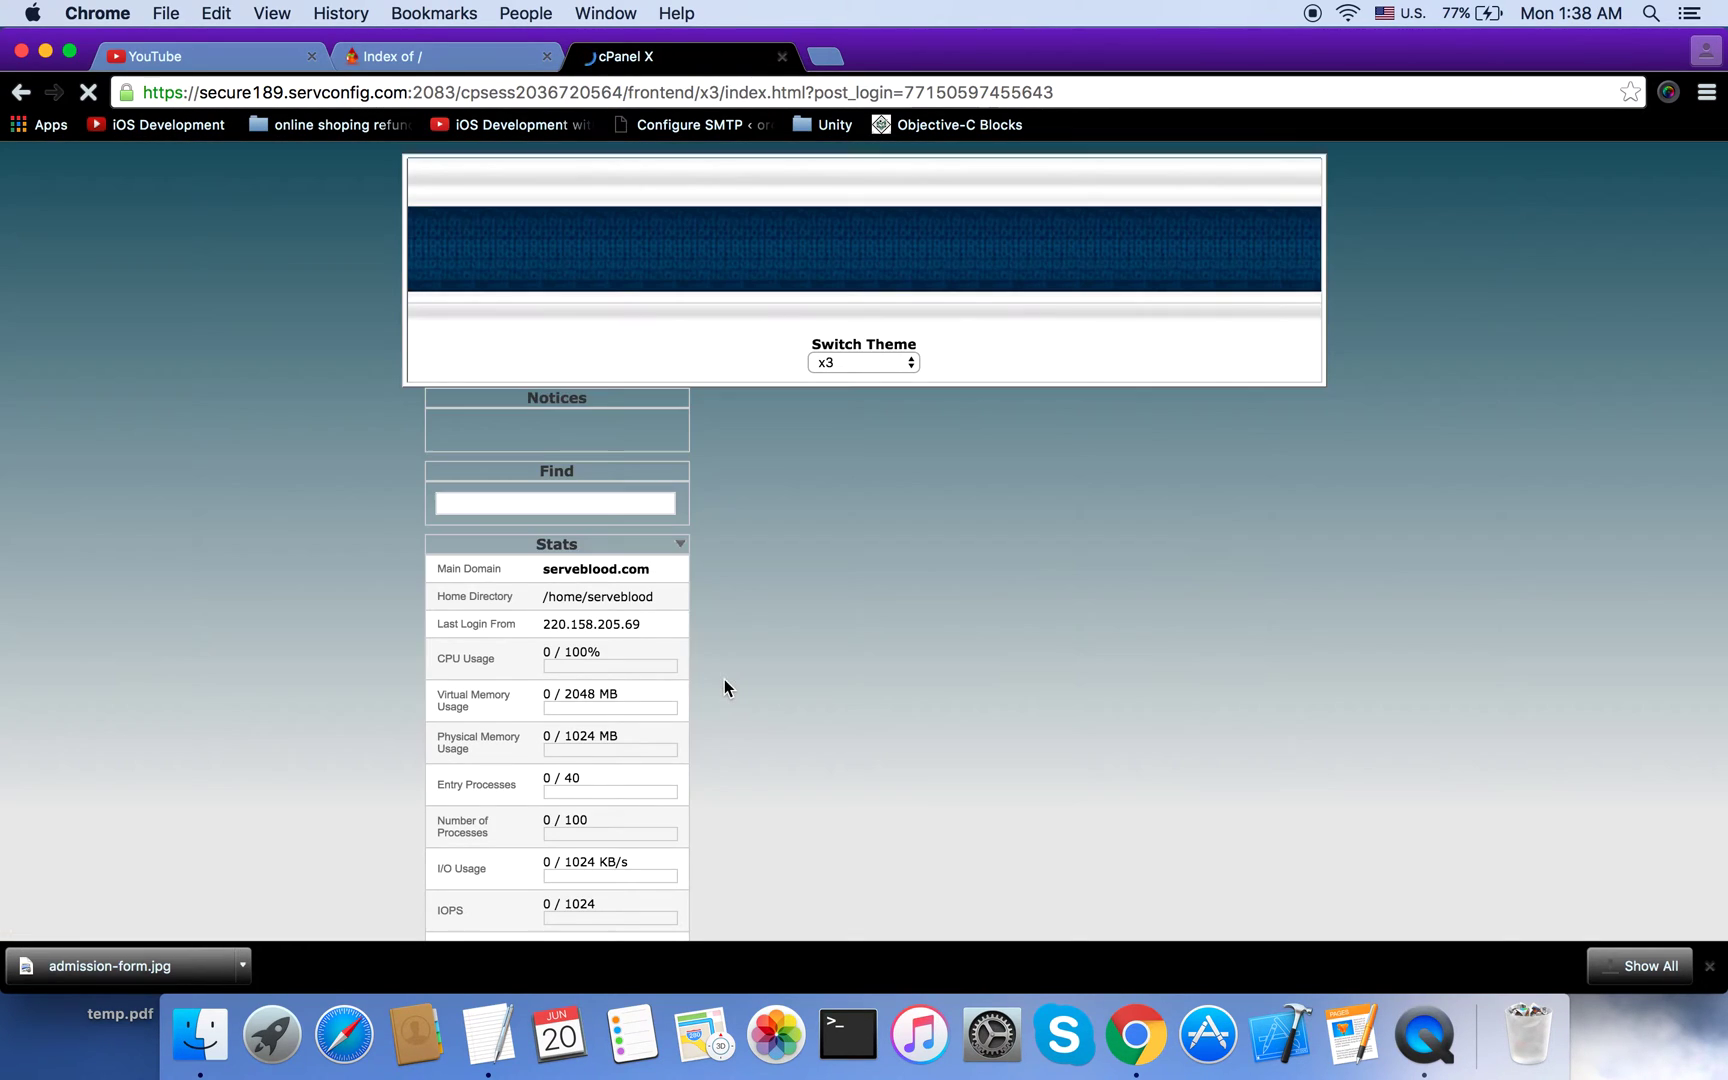
Step: Dismiss the Welcome to cPanel prompt on the x3 home page
scroll(899, 664, "down", 1)
scroll(899, 664, "down", 3)
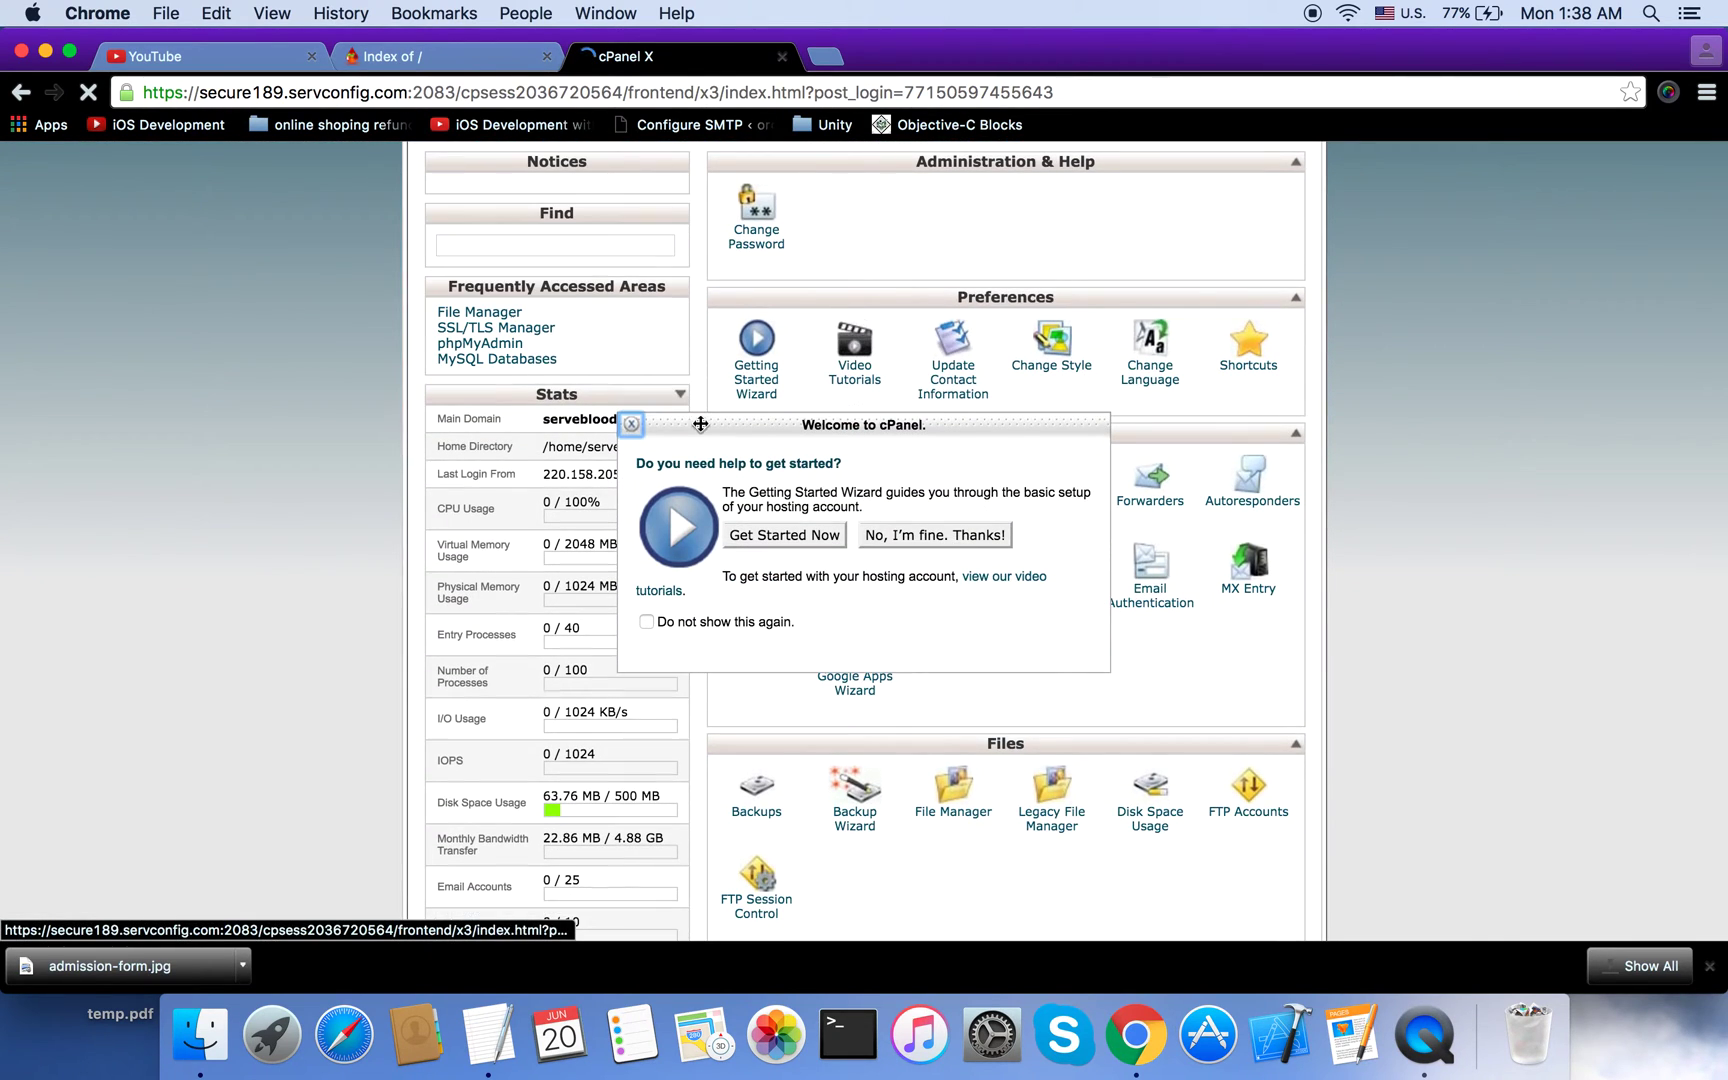
left_click(631, 424)
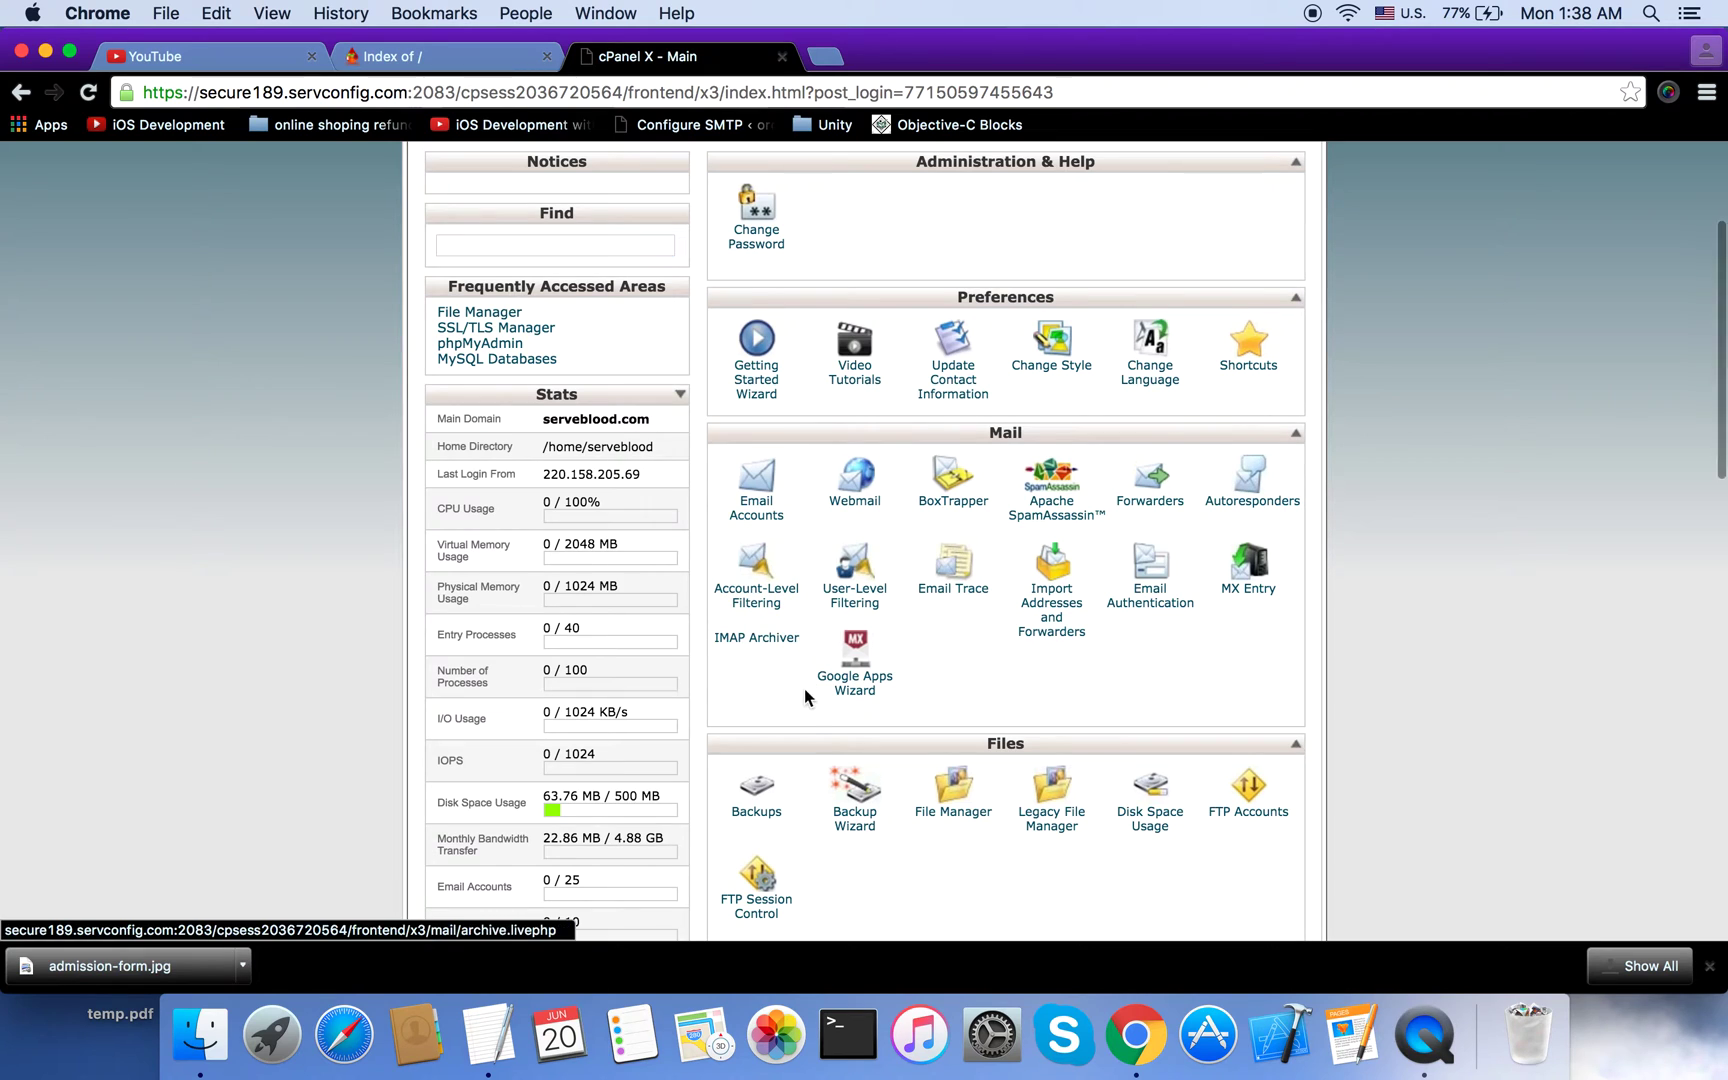
Step: Launch File Manager from the Files section and bring its new tab forward
scroll(804, 695, "down", 2)
scroll(805, 703, "up", 4)
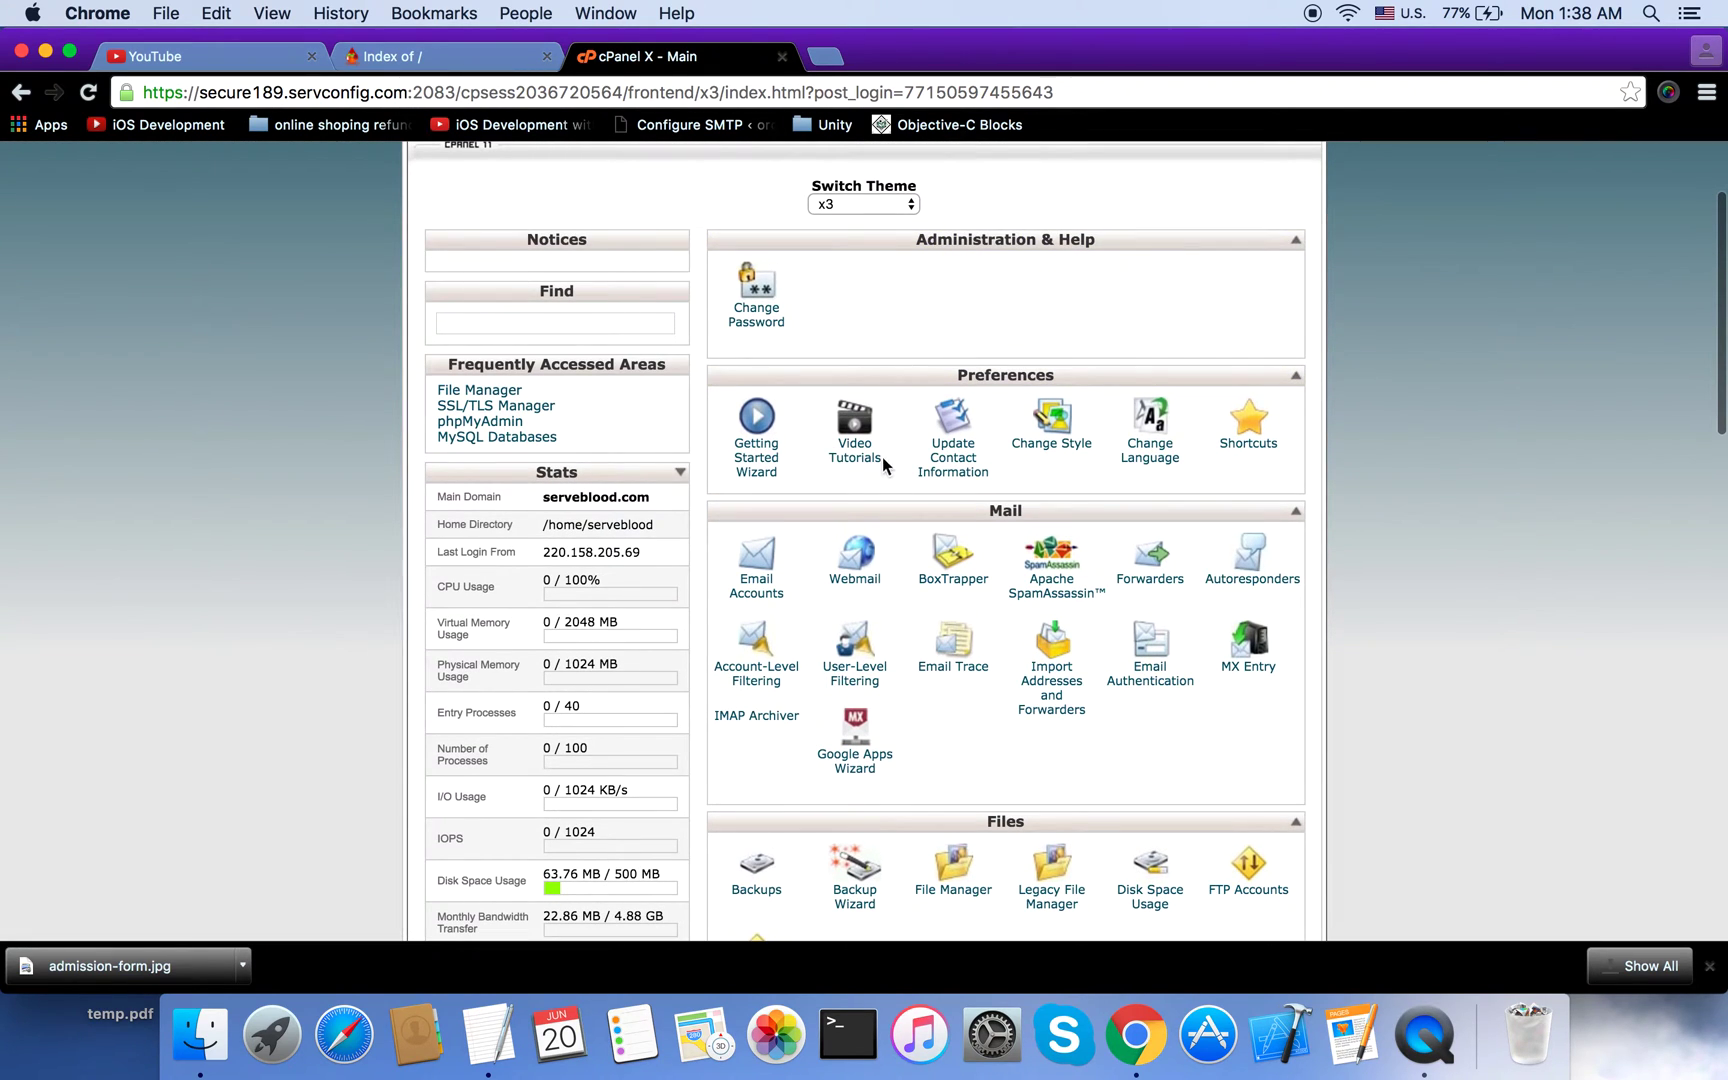
scroll(882, 463, "up", 3)
scroll(882, 463, "down", 4)
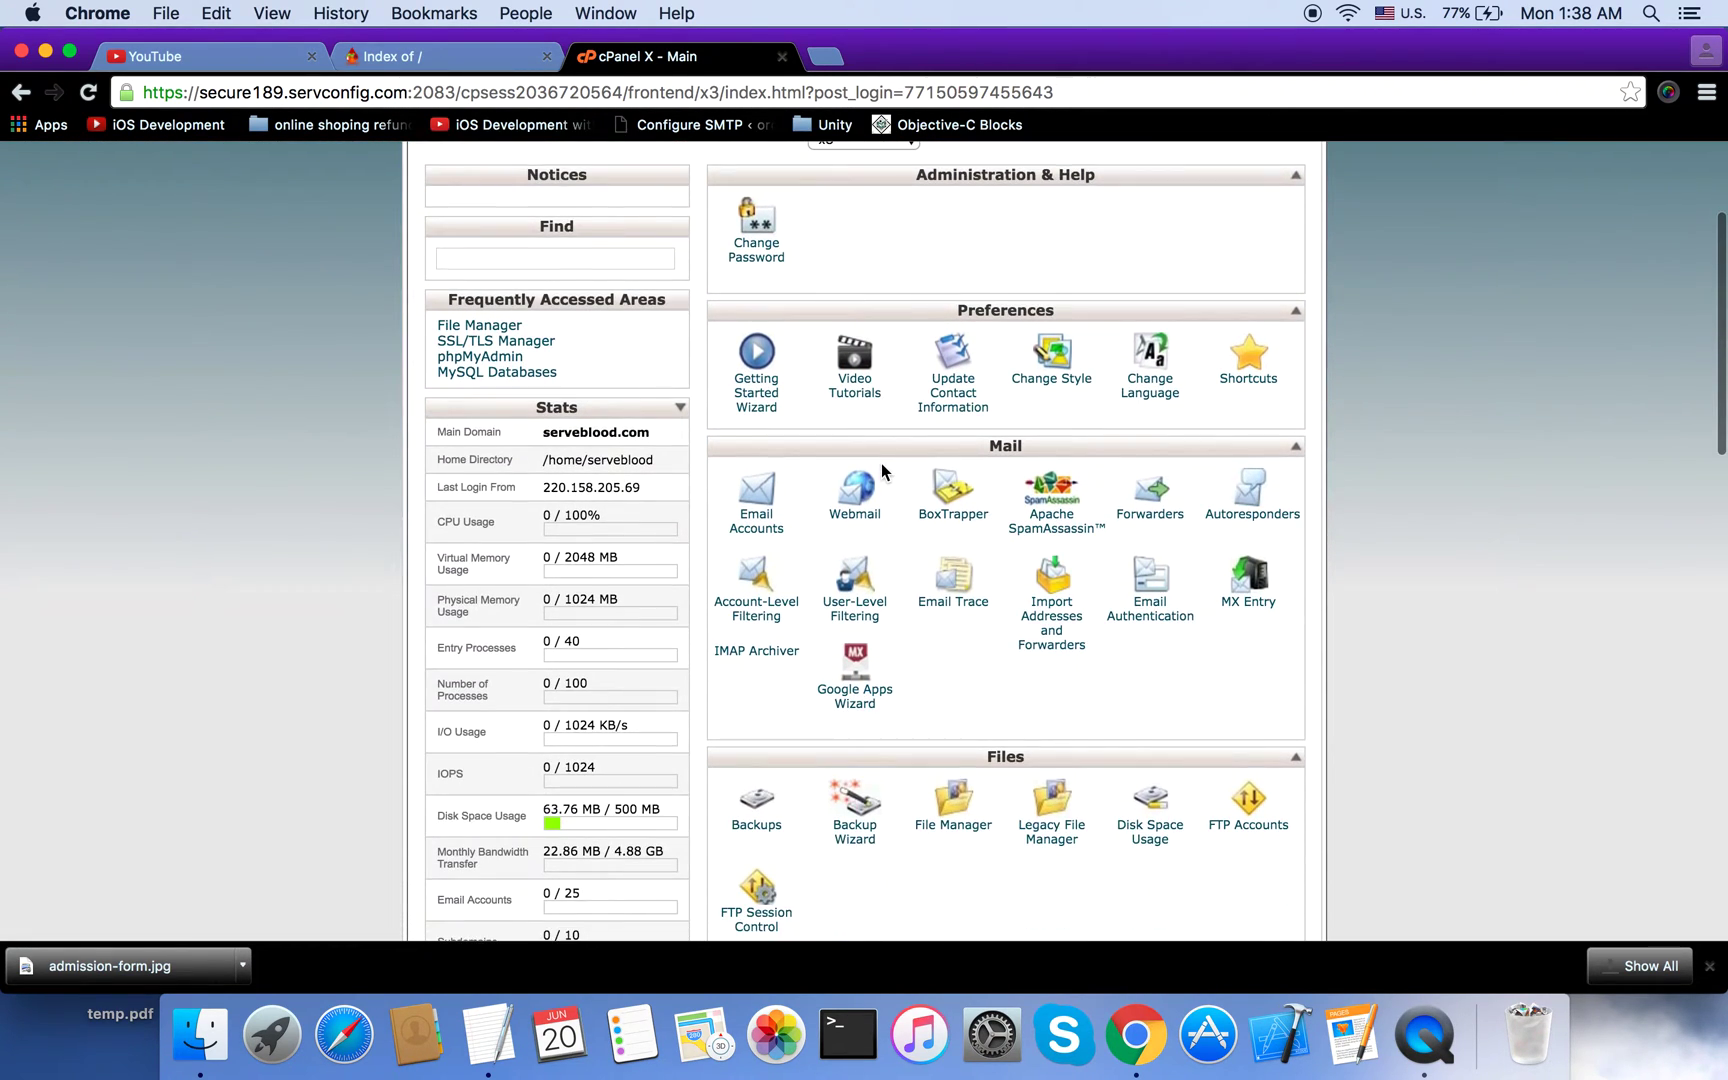
scroll(882, 463, "down", 3)
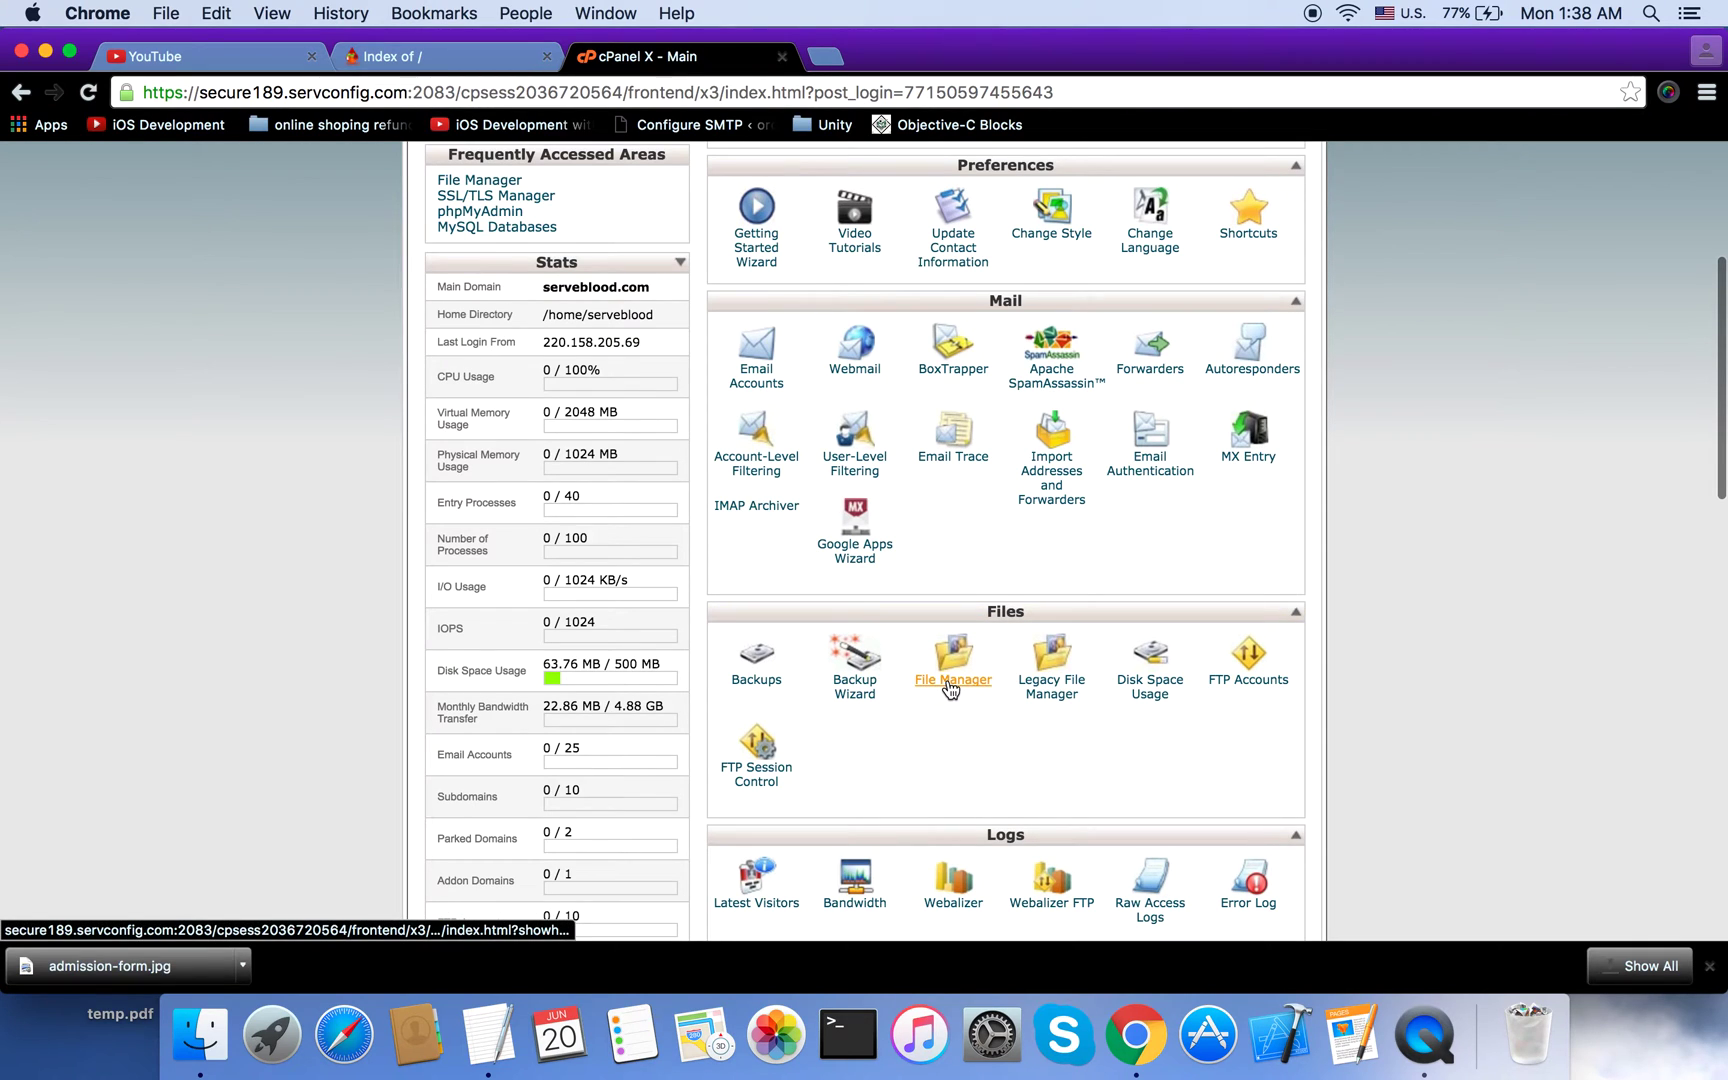
left_click(953, 681)
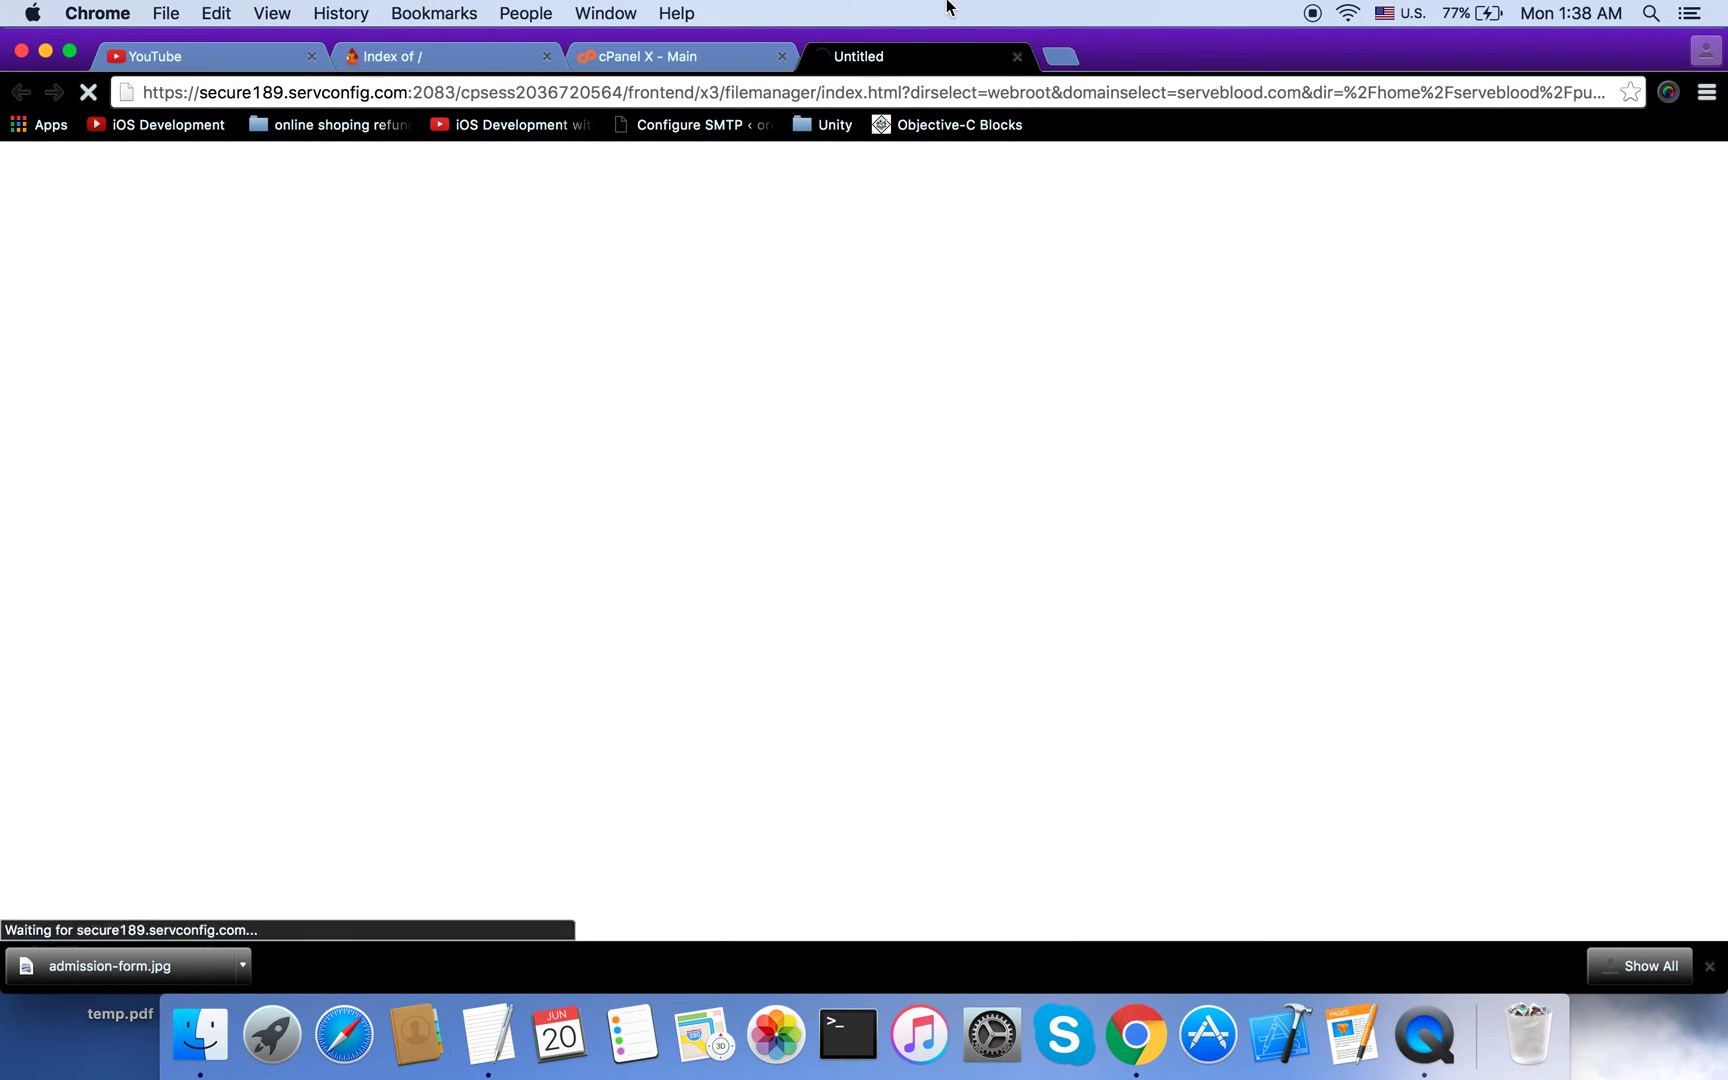
left_click(702, 50)
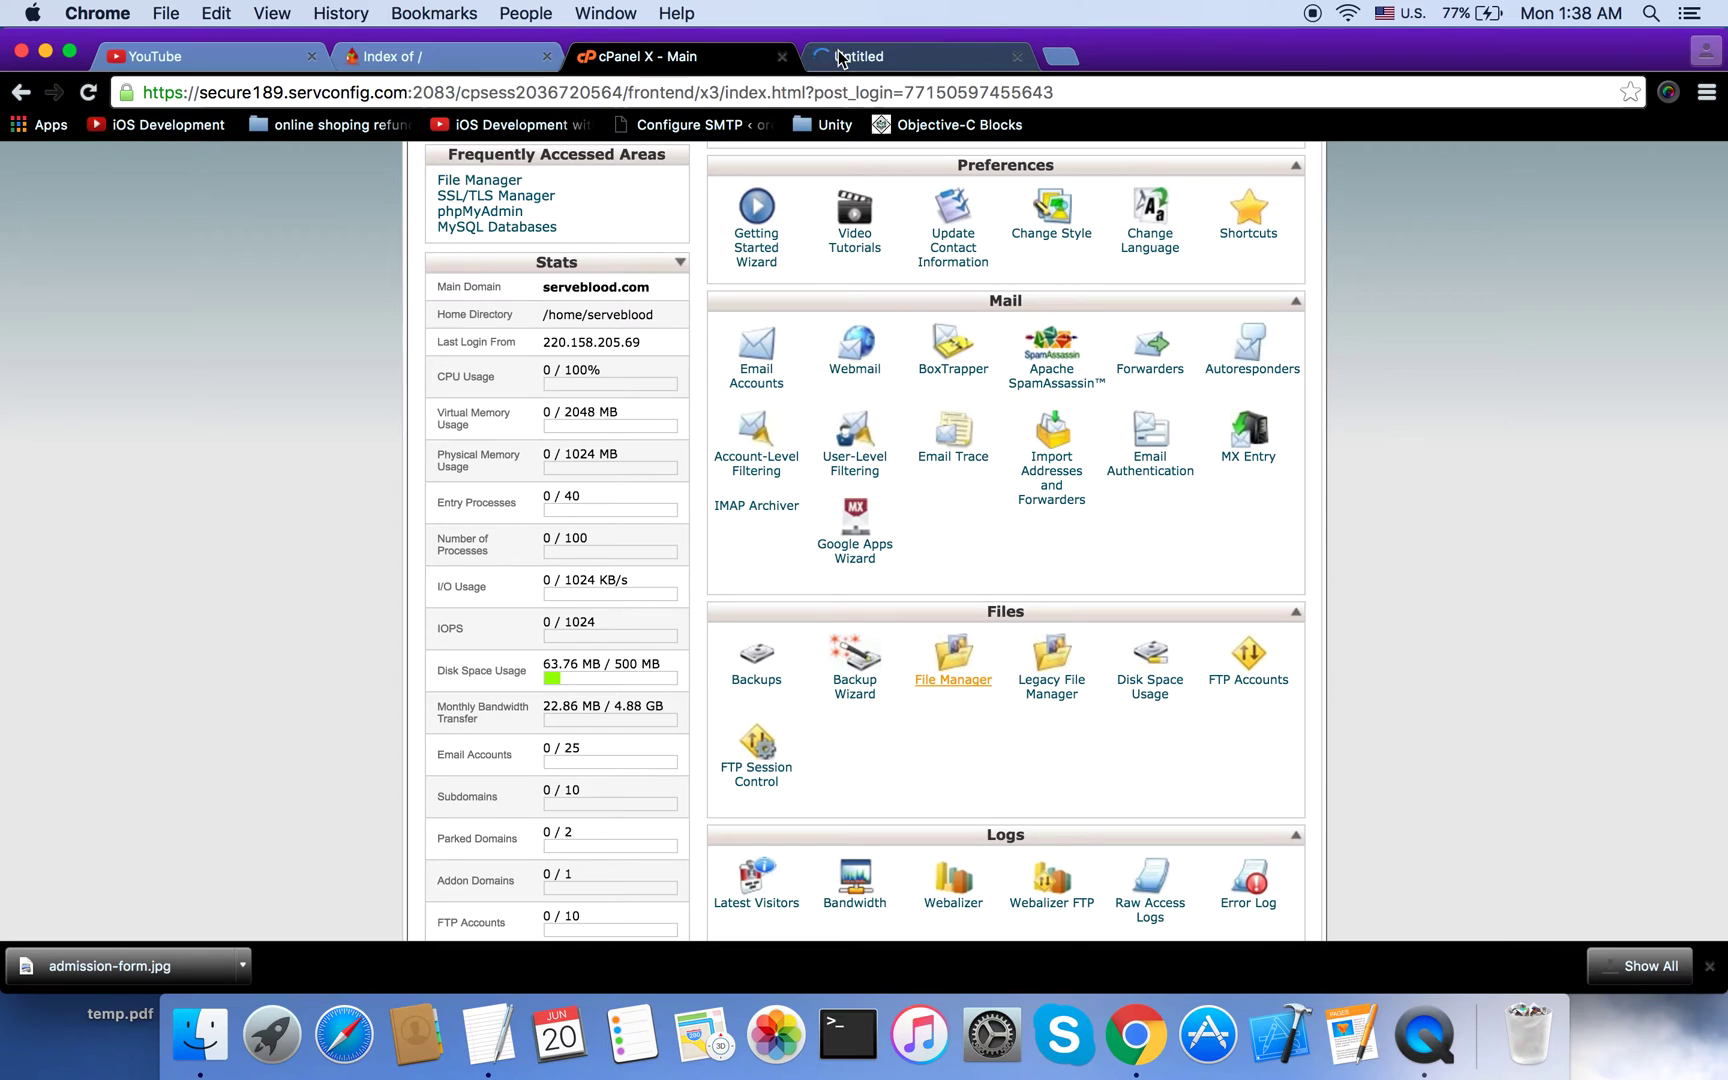
left_click(840, 58)
left_click(694, 62)
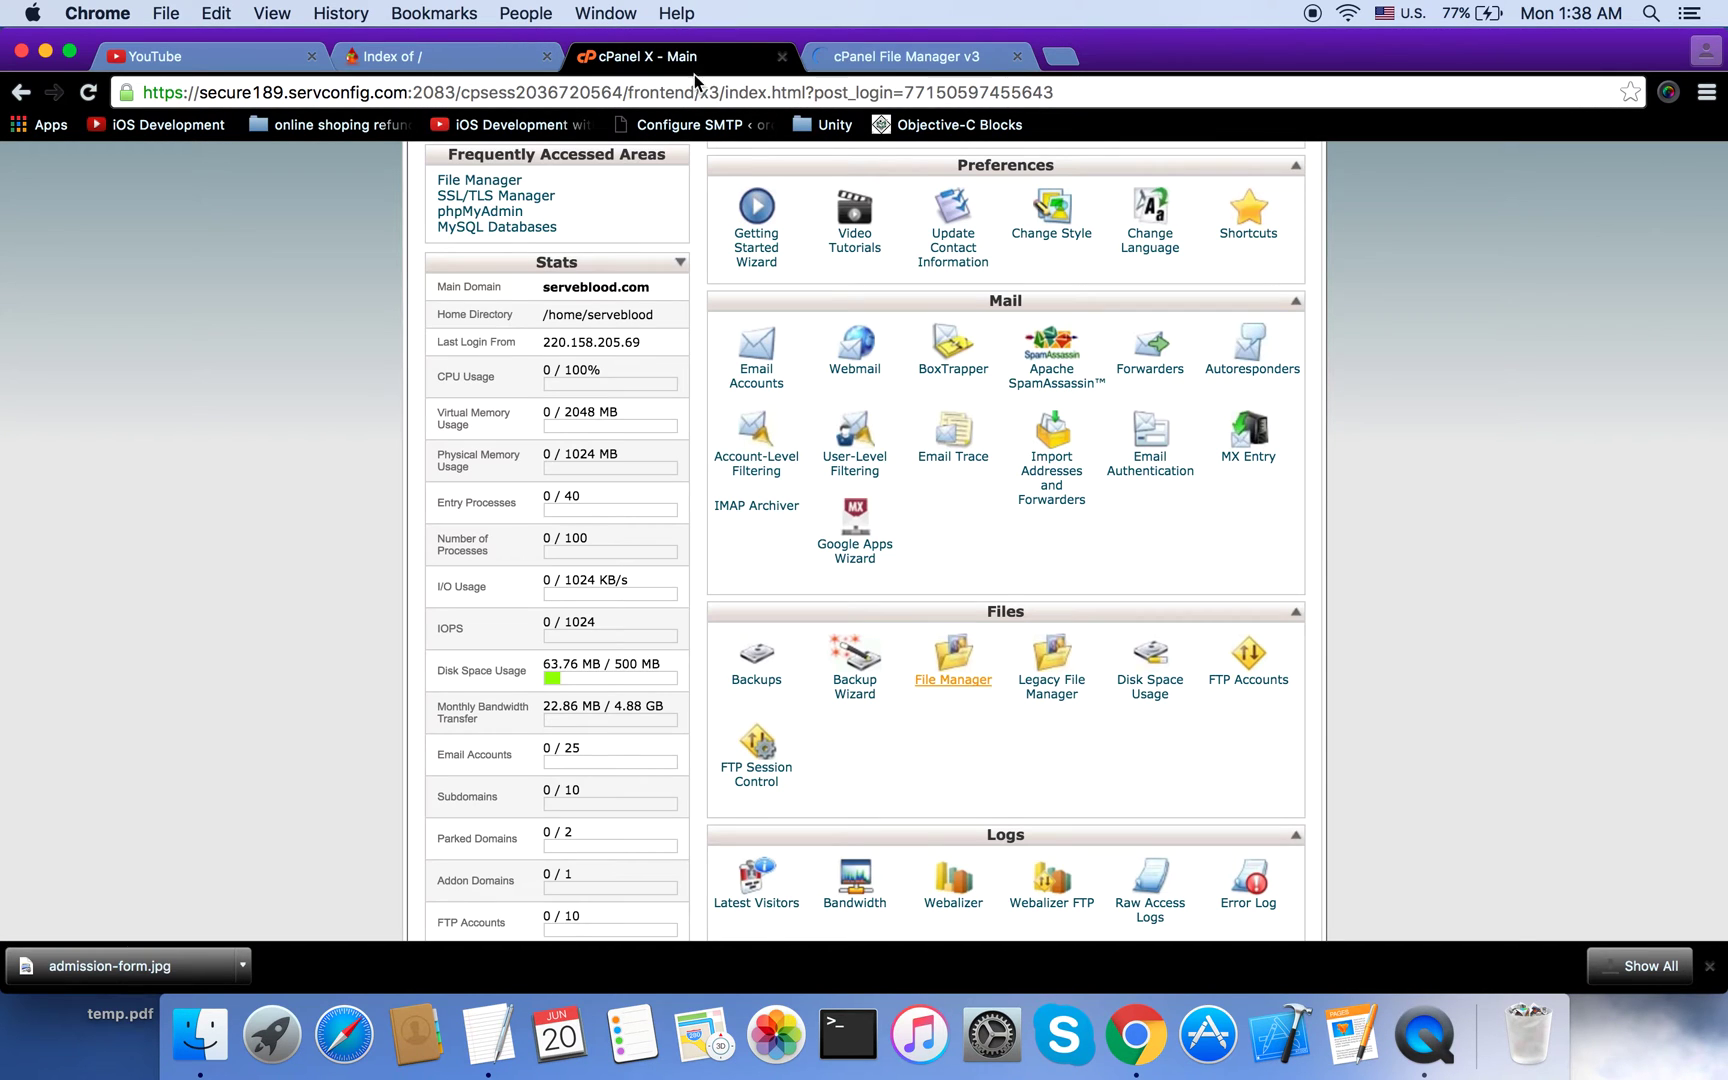
scroll(757, 600, "down", 5)
scroll(757, 783, "up", 3)
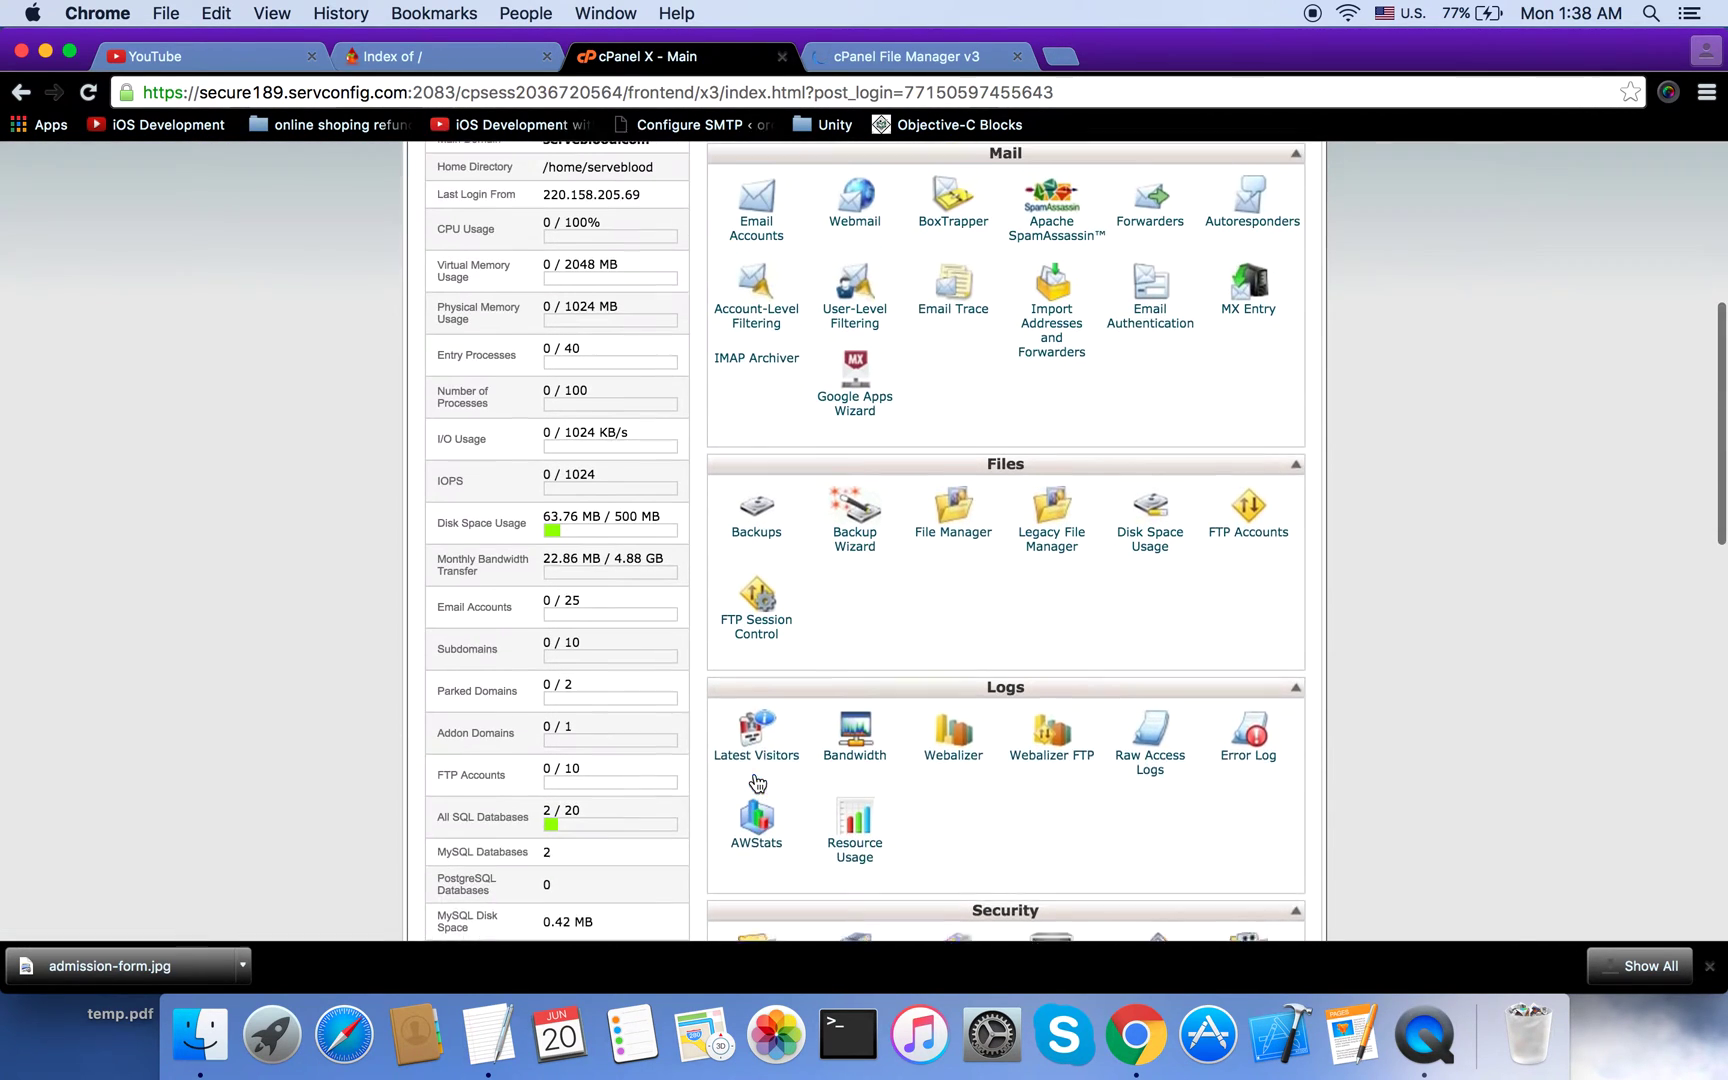
left_click(940, 58)
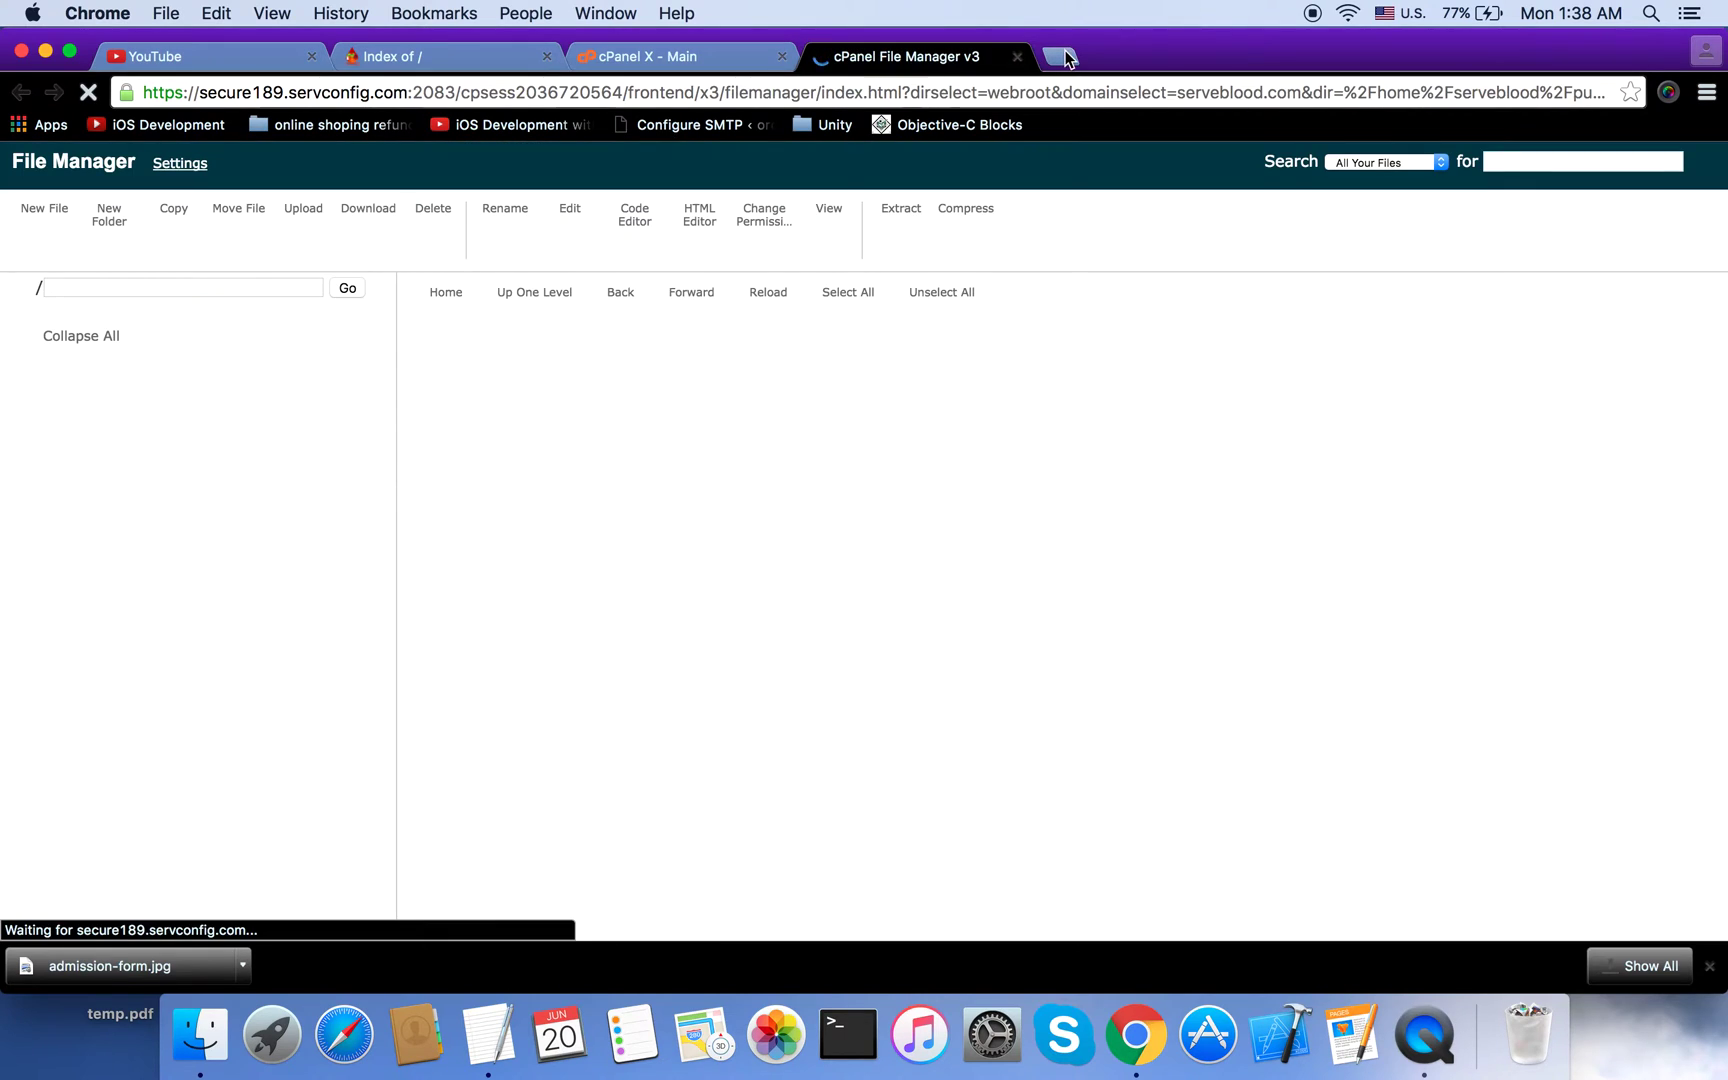
Step: Load serveblood.com in a new tab, see its bare Index of / listing, then return to File Manager
left_click(1066, 58)
type("ser")
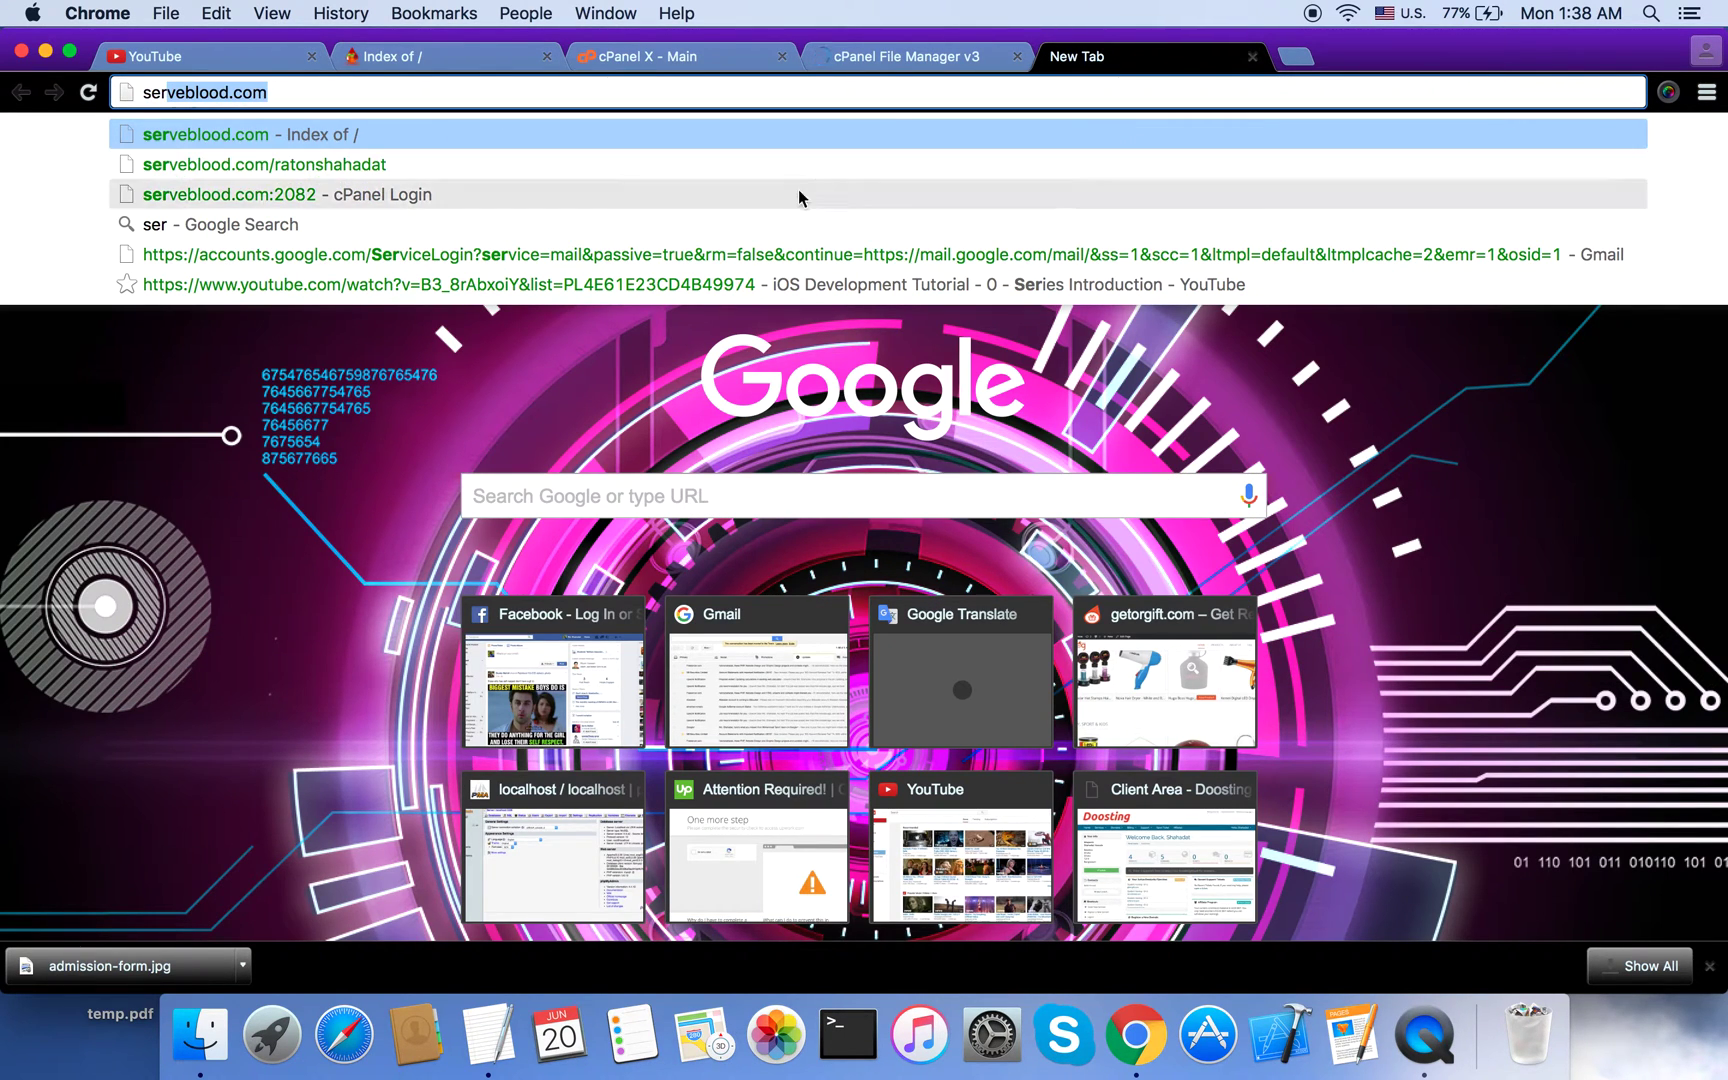
key("Return")
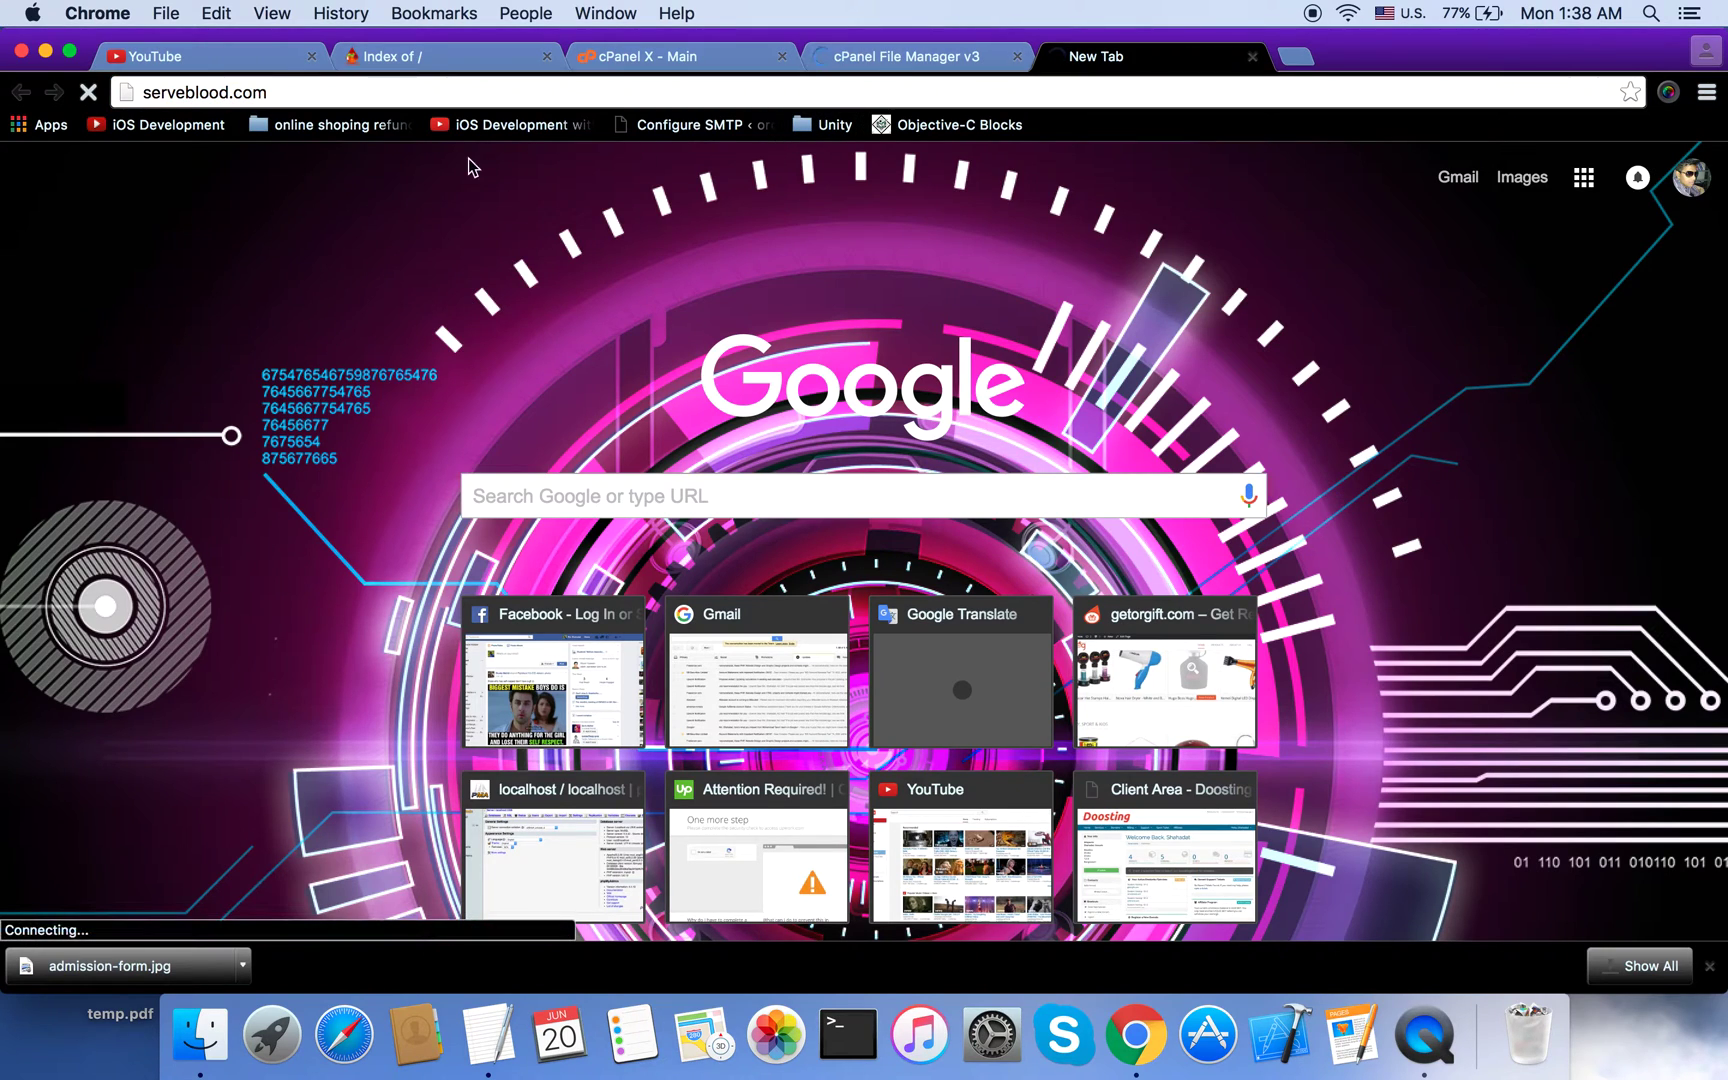
left_click(950, 58)
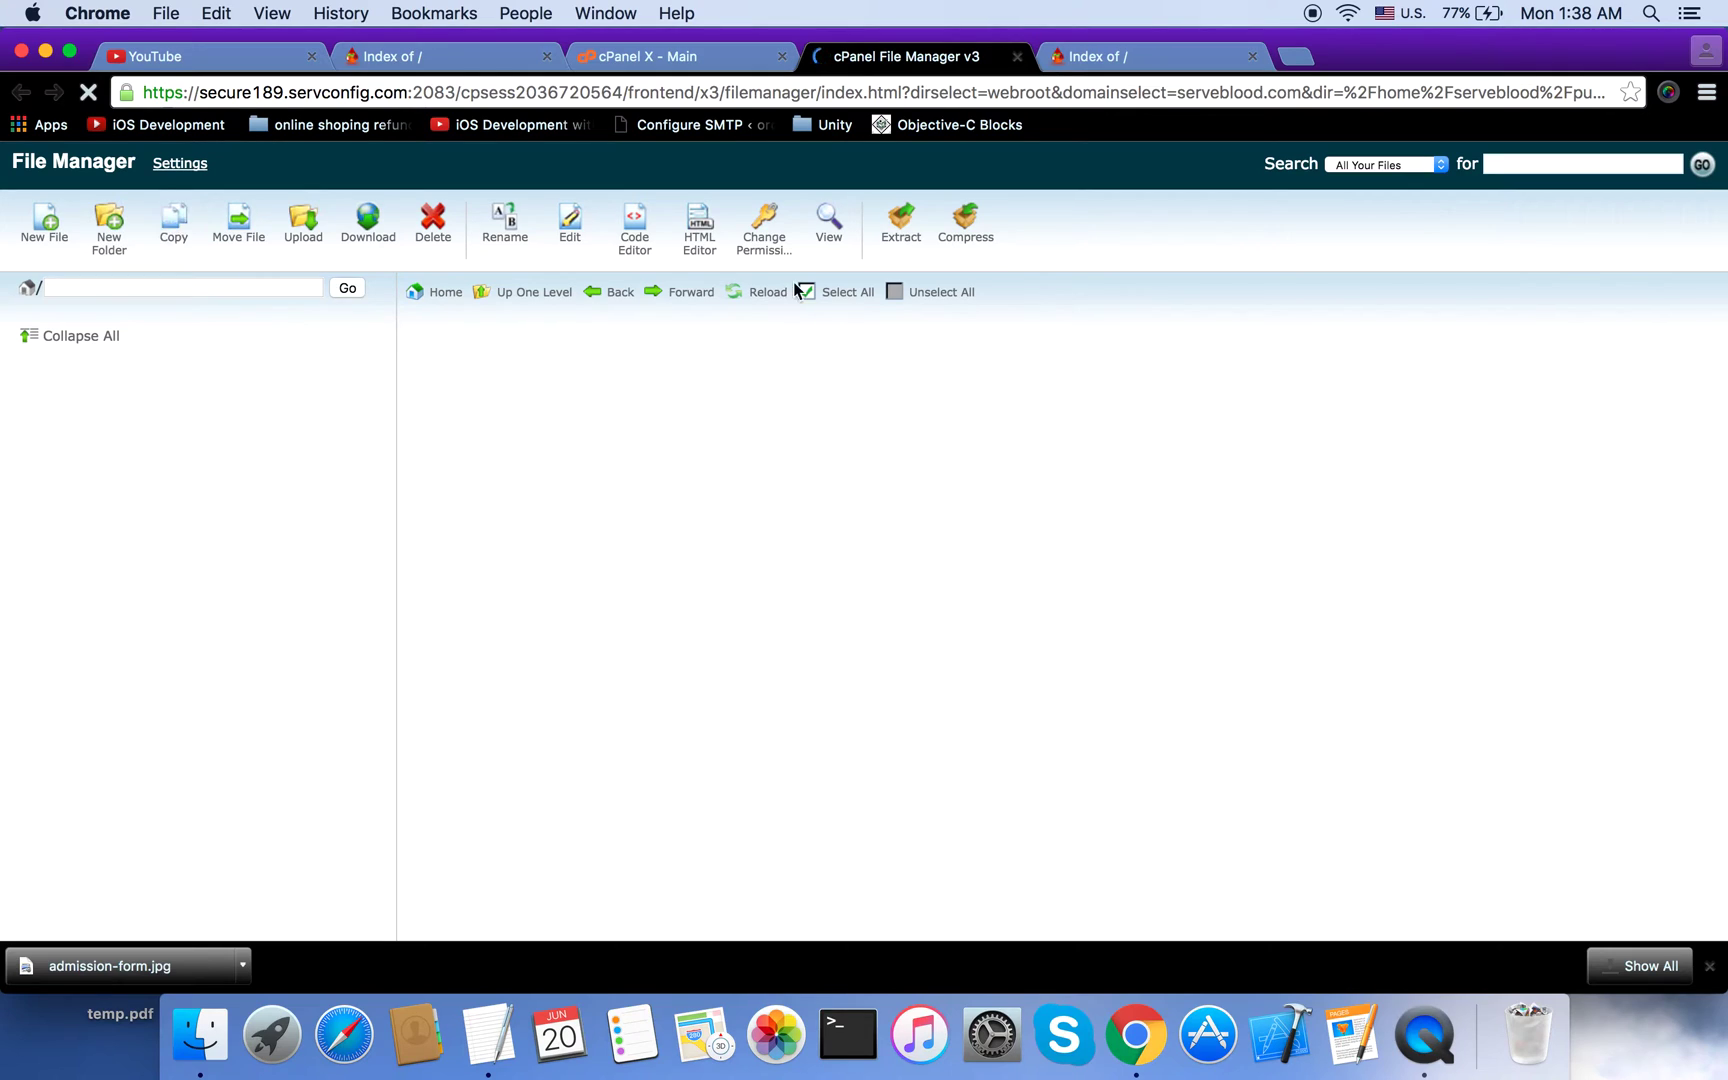
left_click(1112, 57)
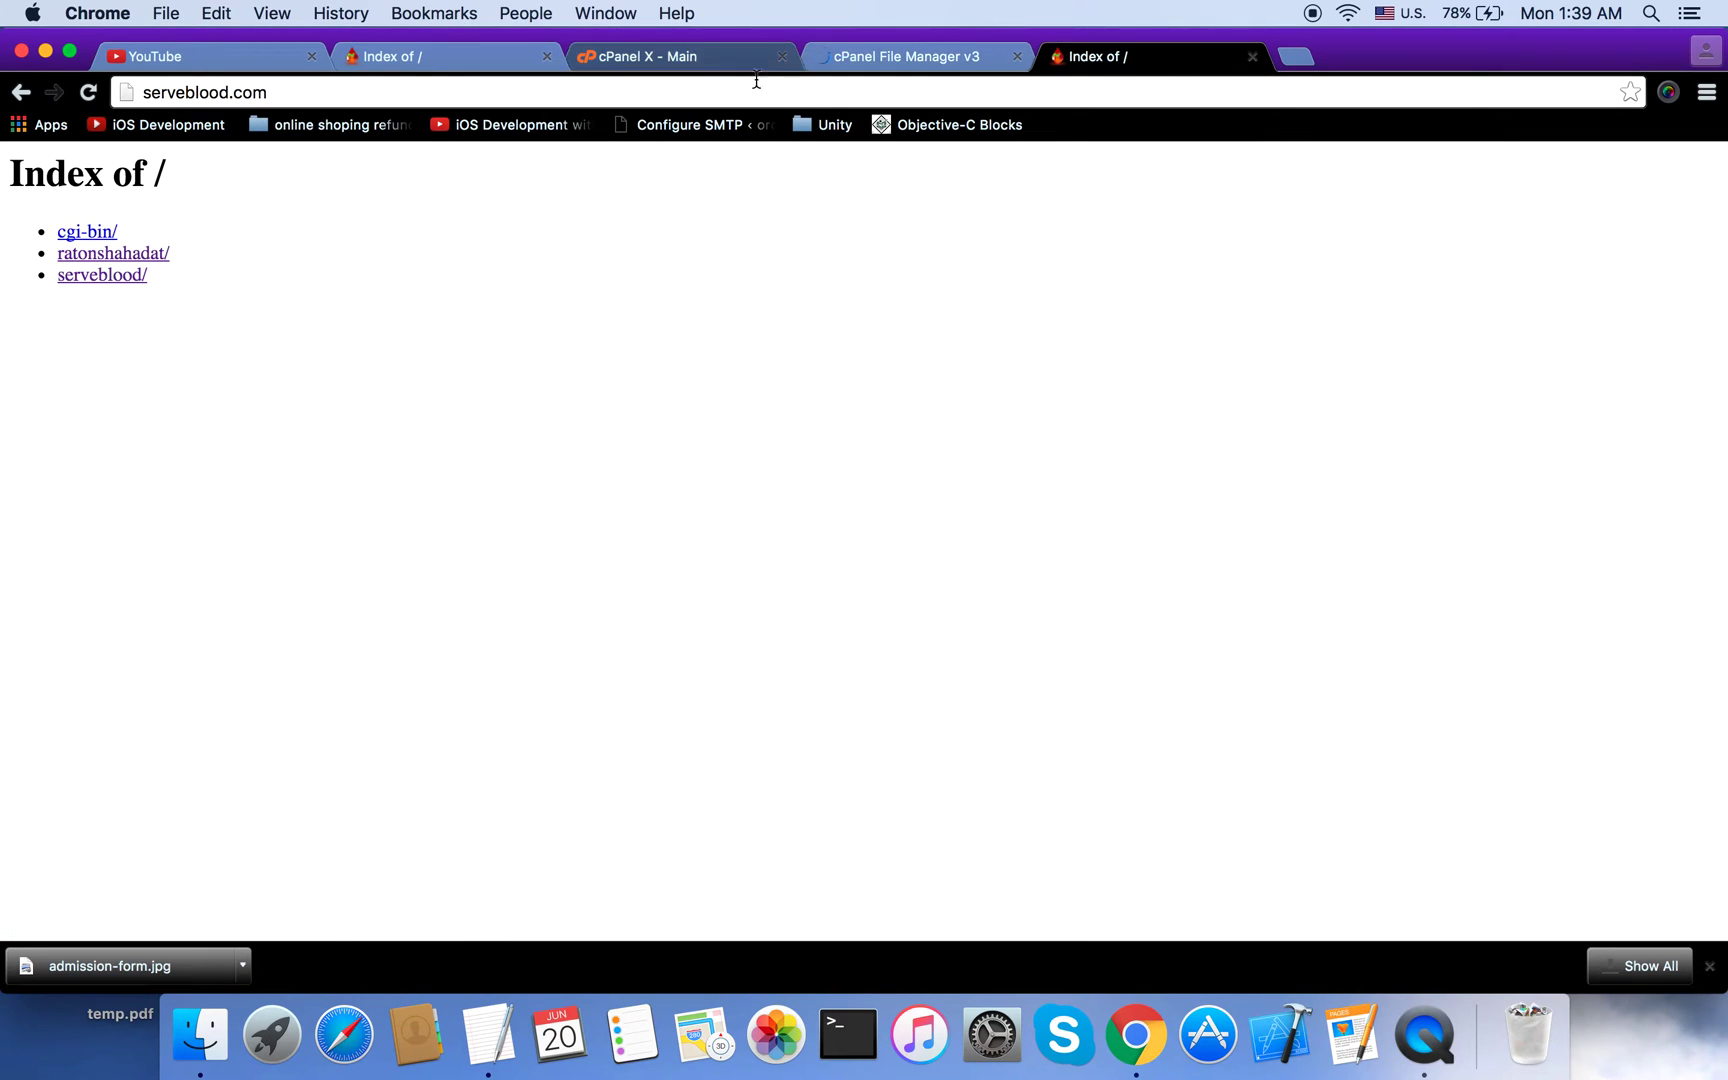
left_click(907, 58)
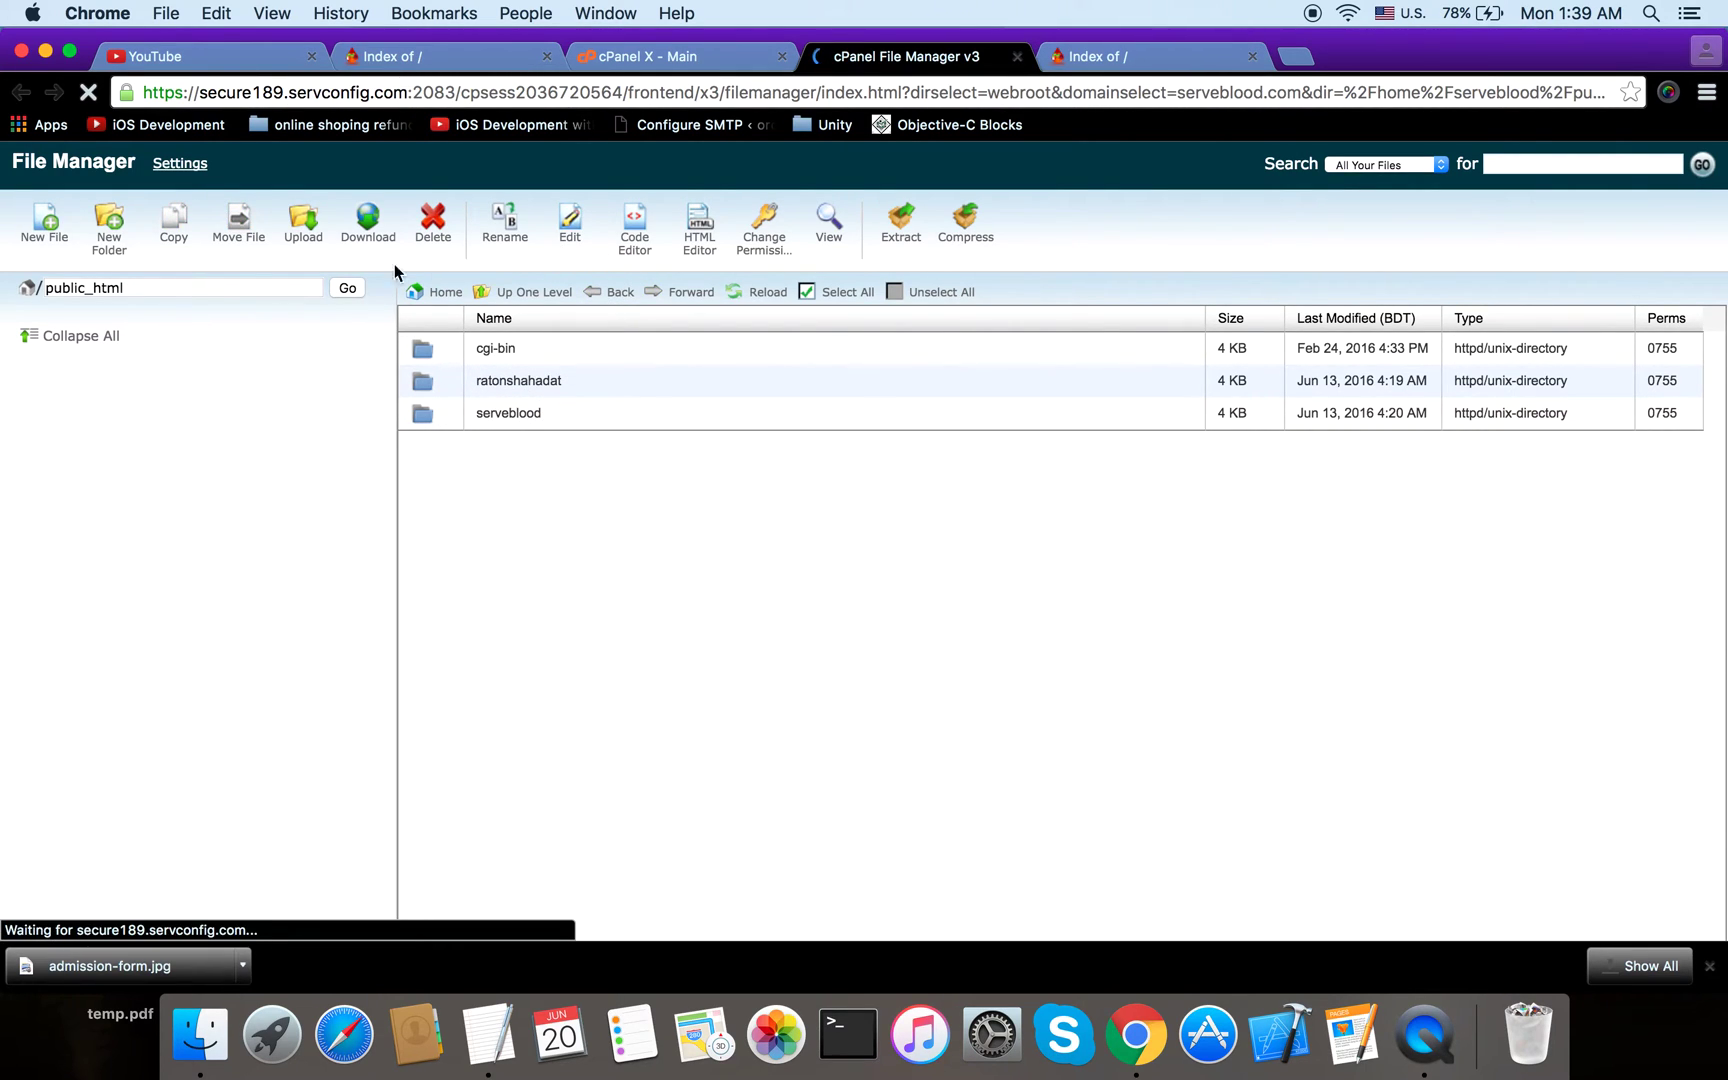
Step: Create an empty index.php file in public_html and open it for editing
left_click(44, 225)
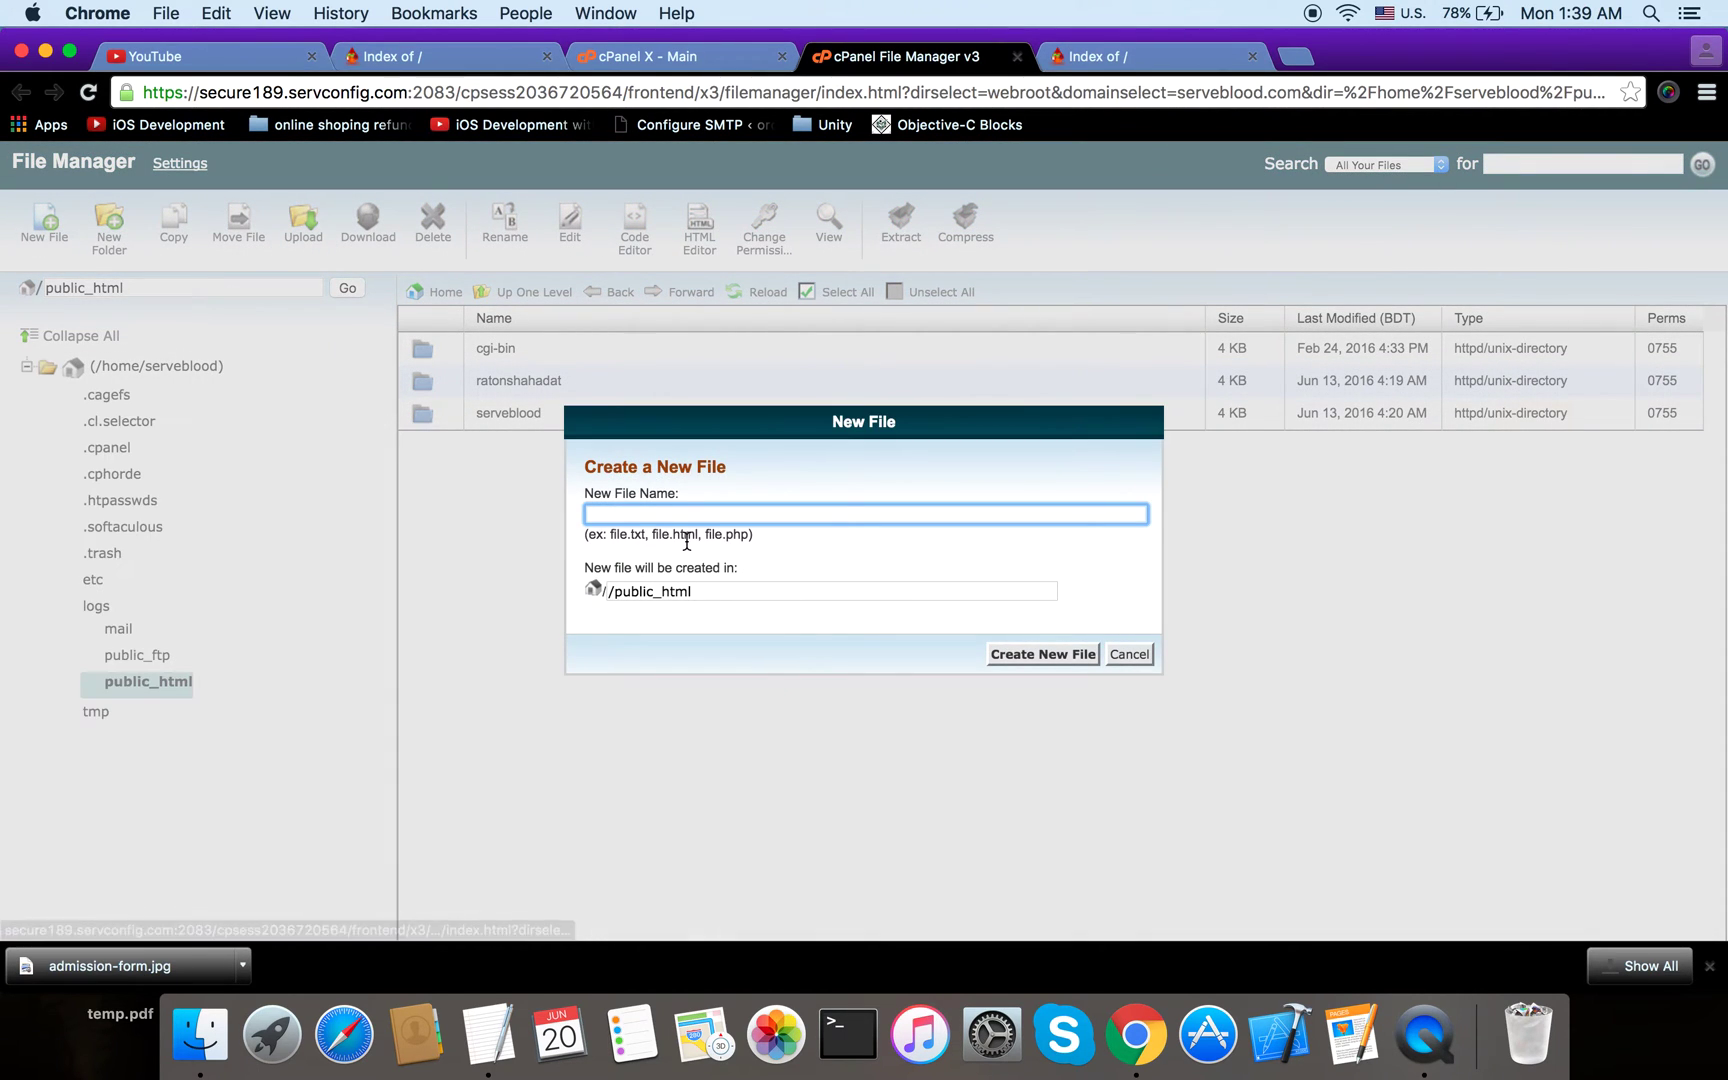
type("index.php")
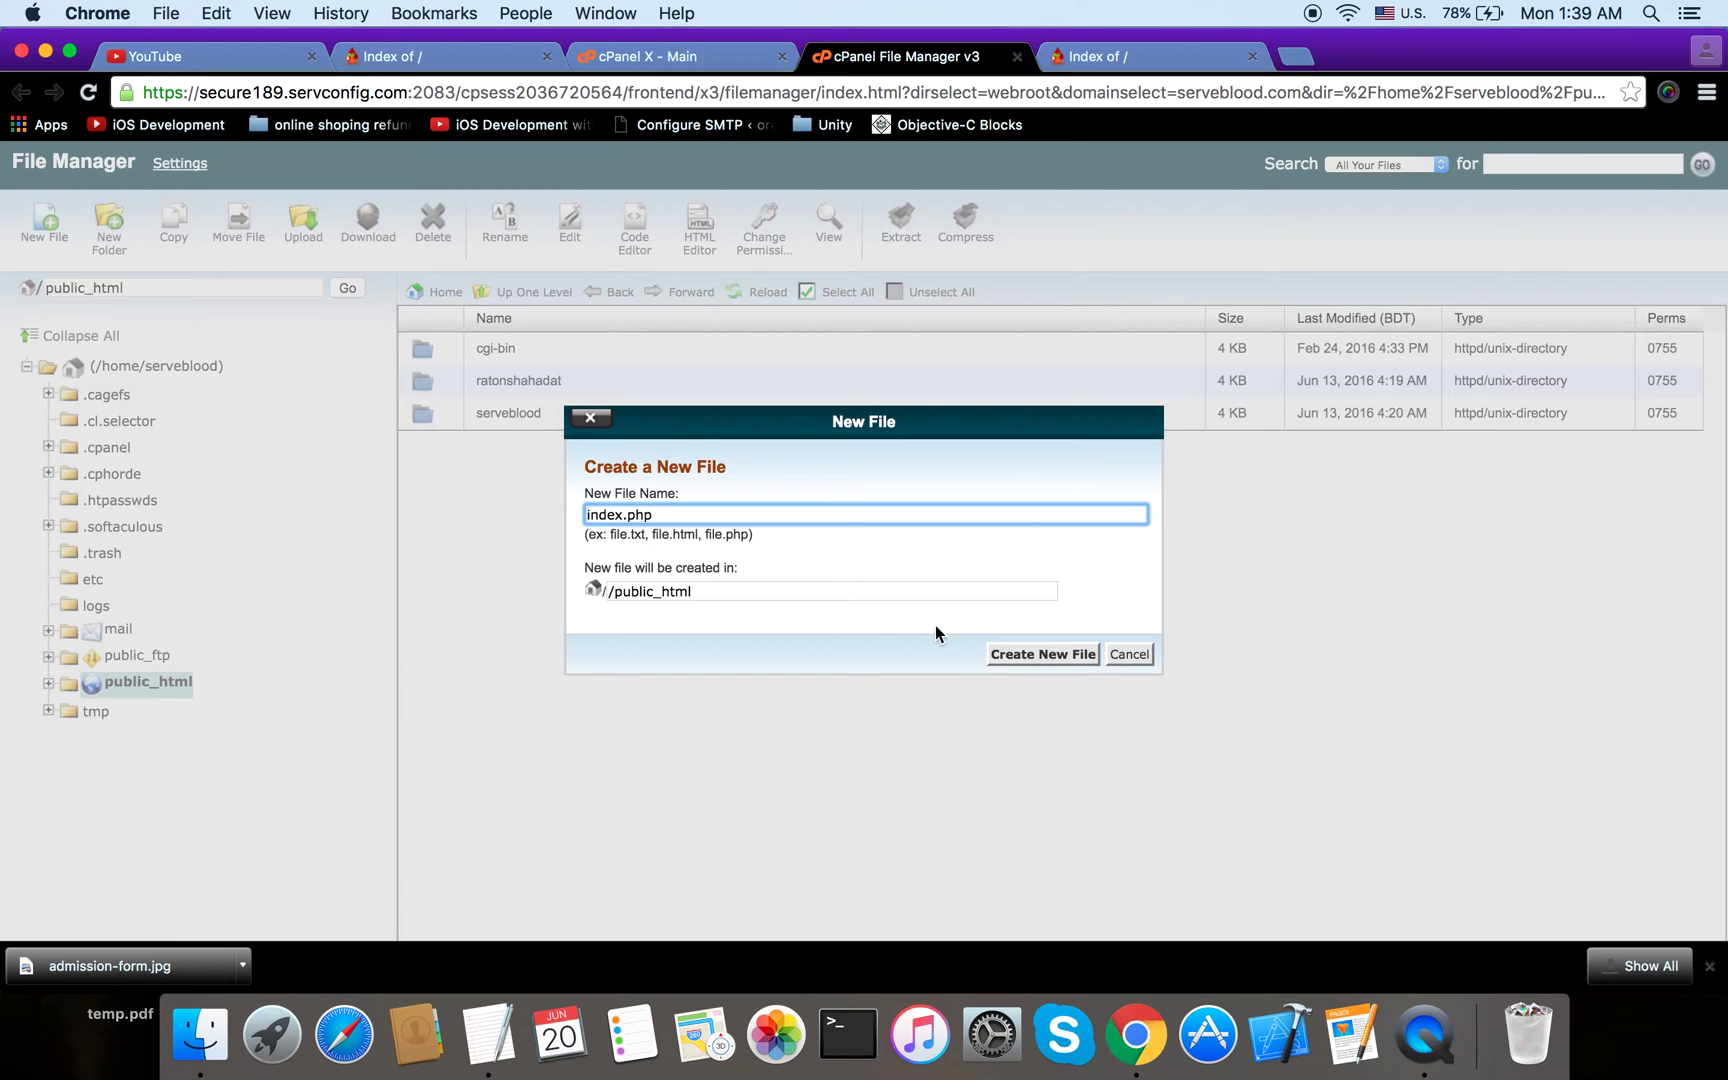
left_click(1021, 647)
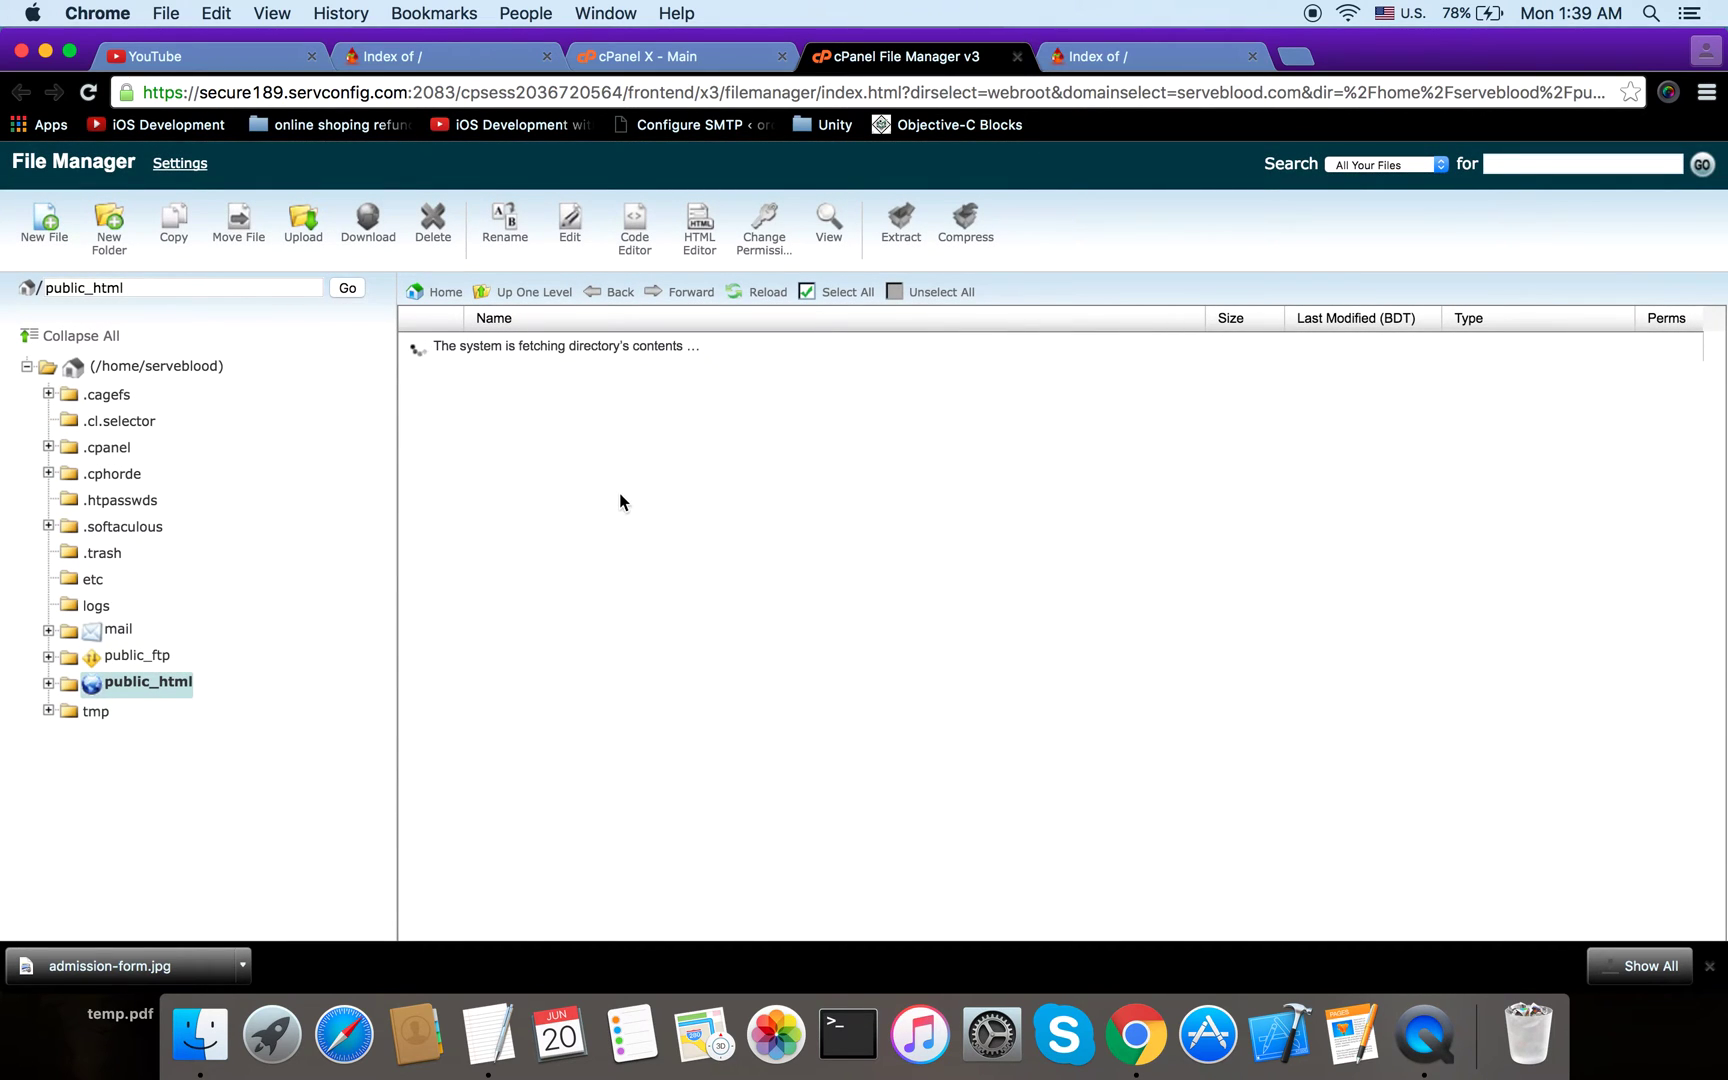
left_click(533, 446)
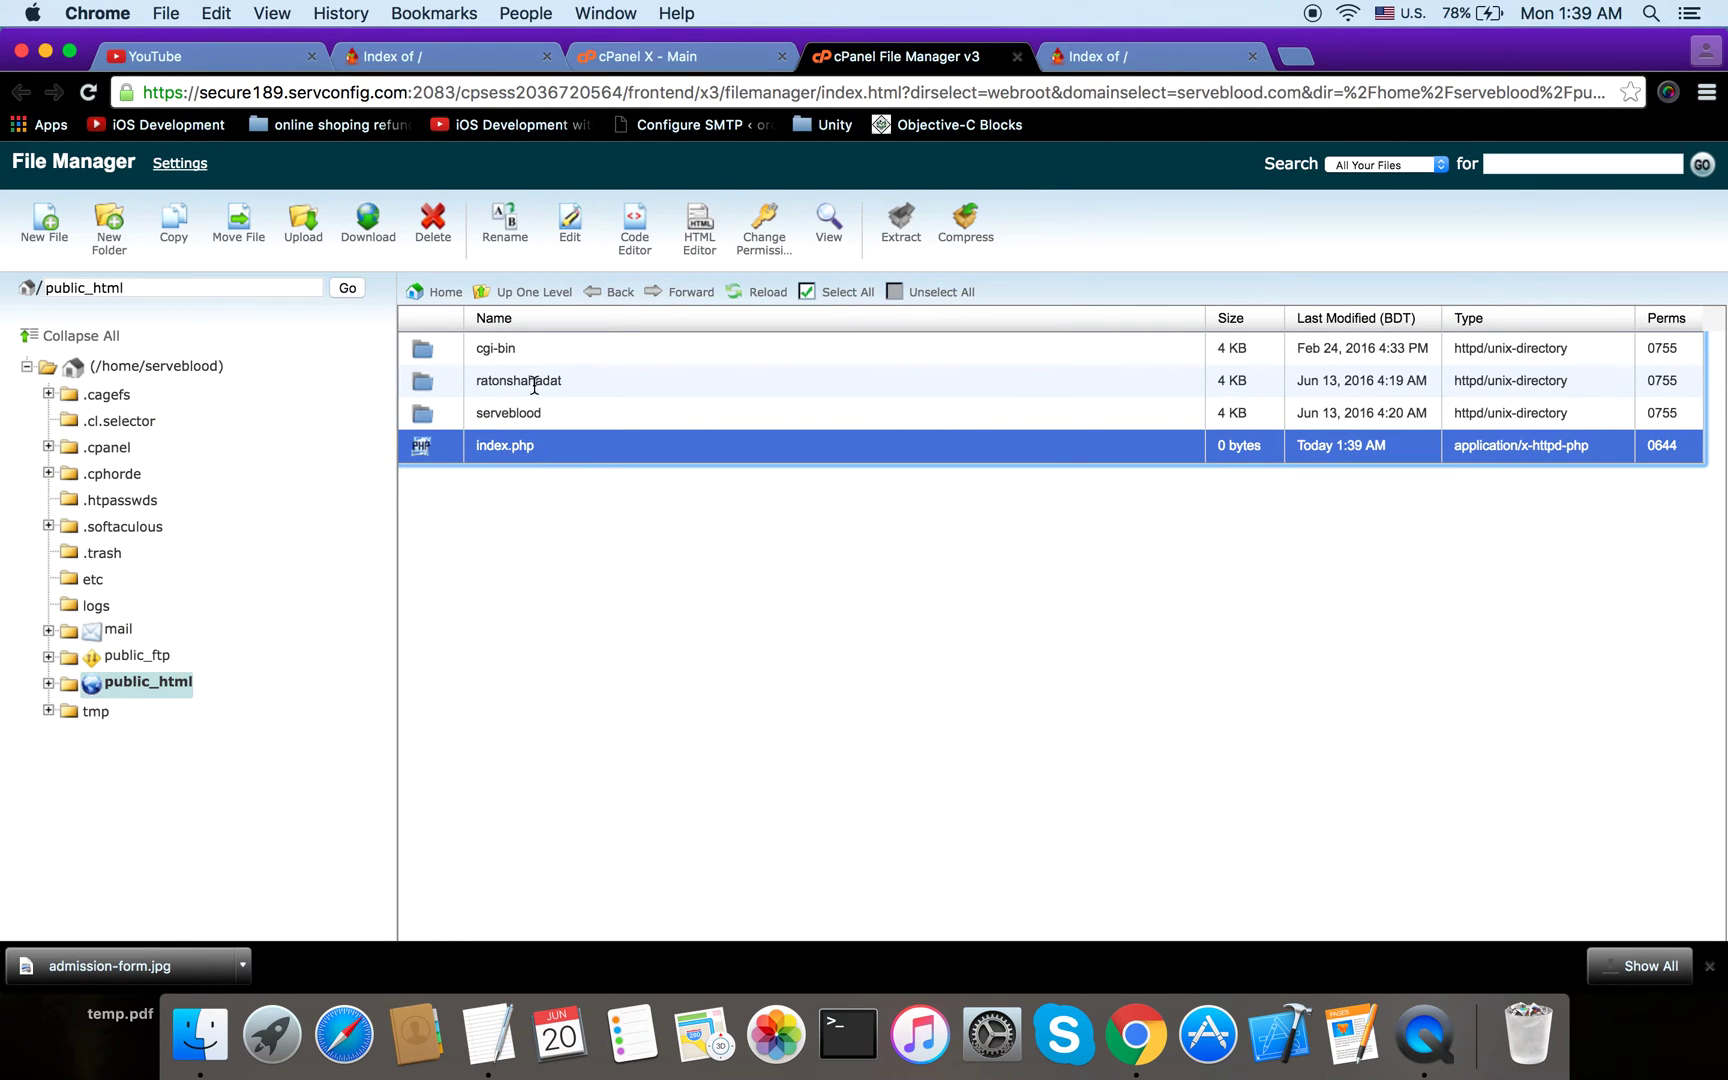
left_click(570, 228)
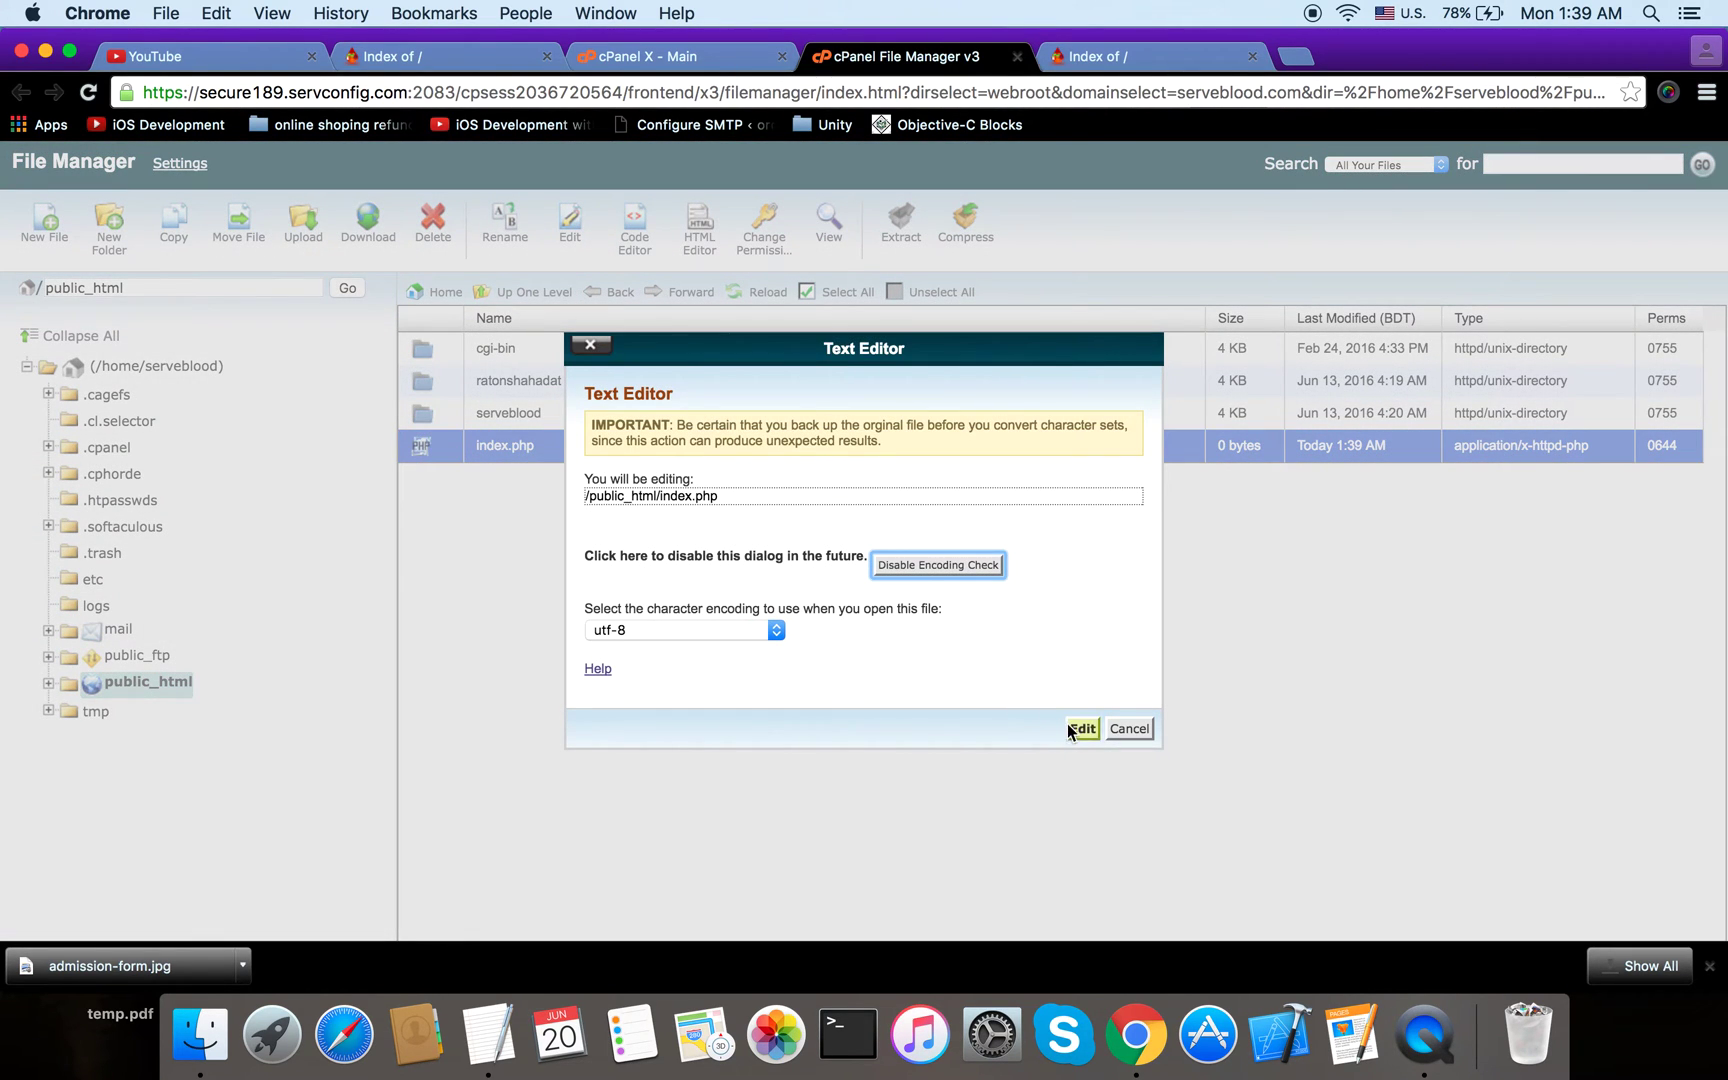
Step: Write 'this is my index.php file' into index.php and save it
left_click(1081, 728)
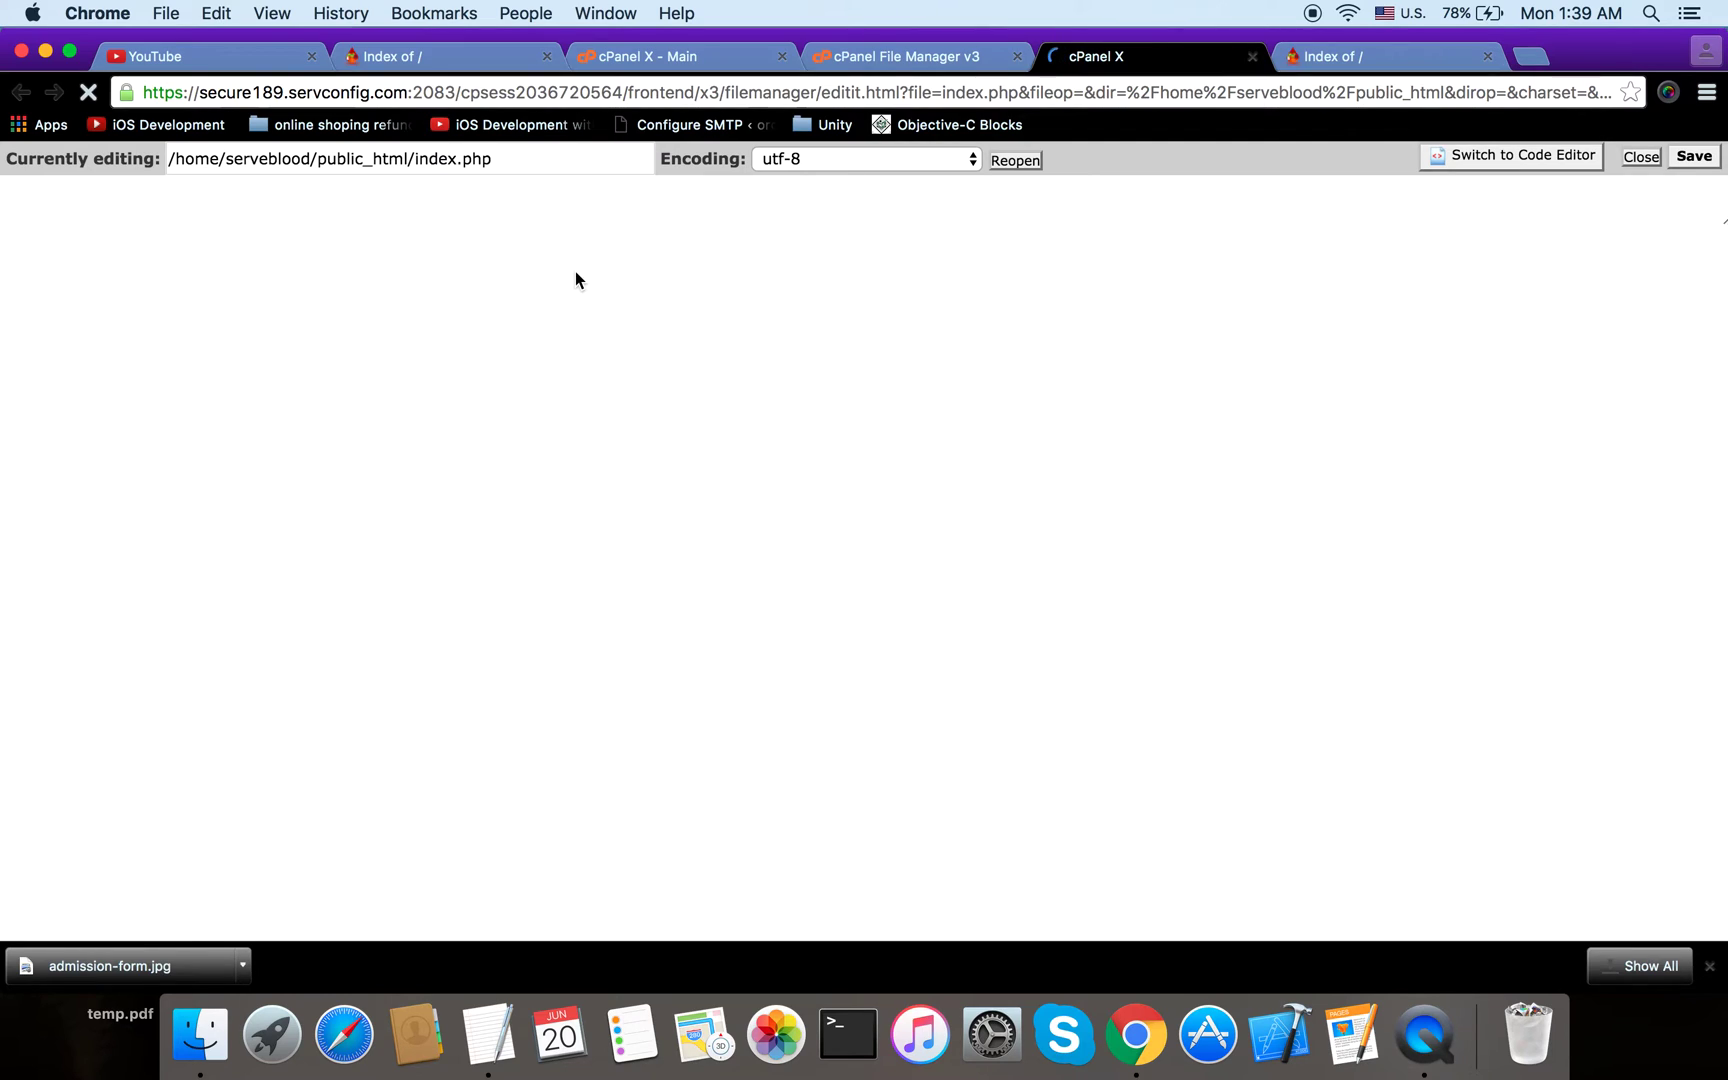
type("this is ")
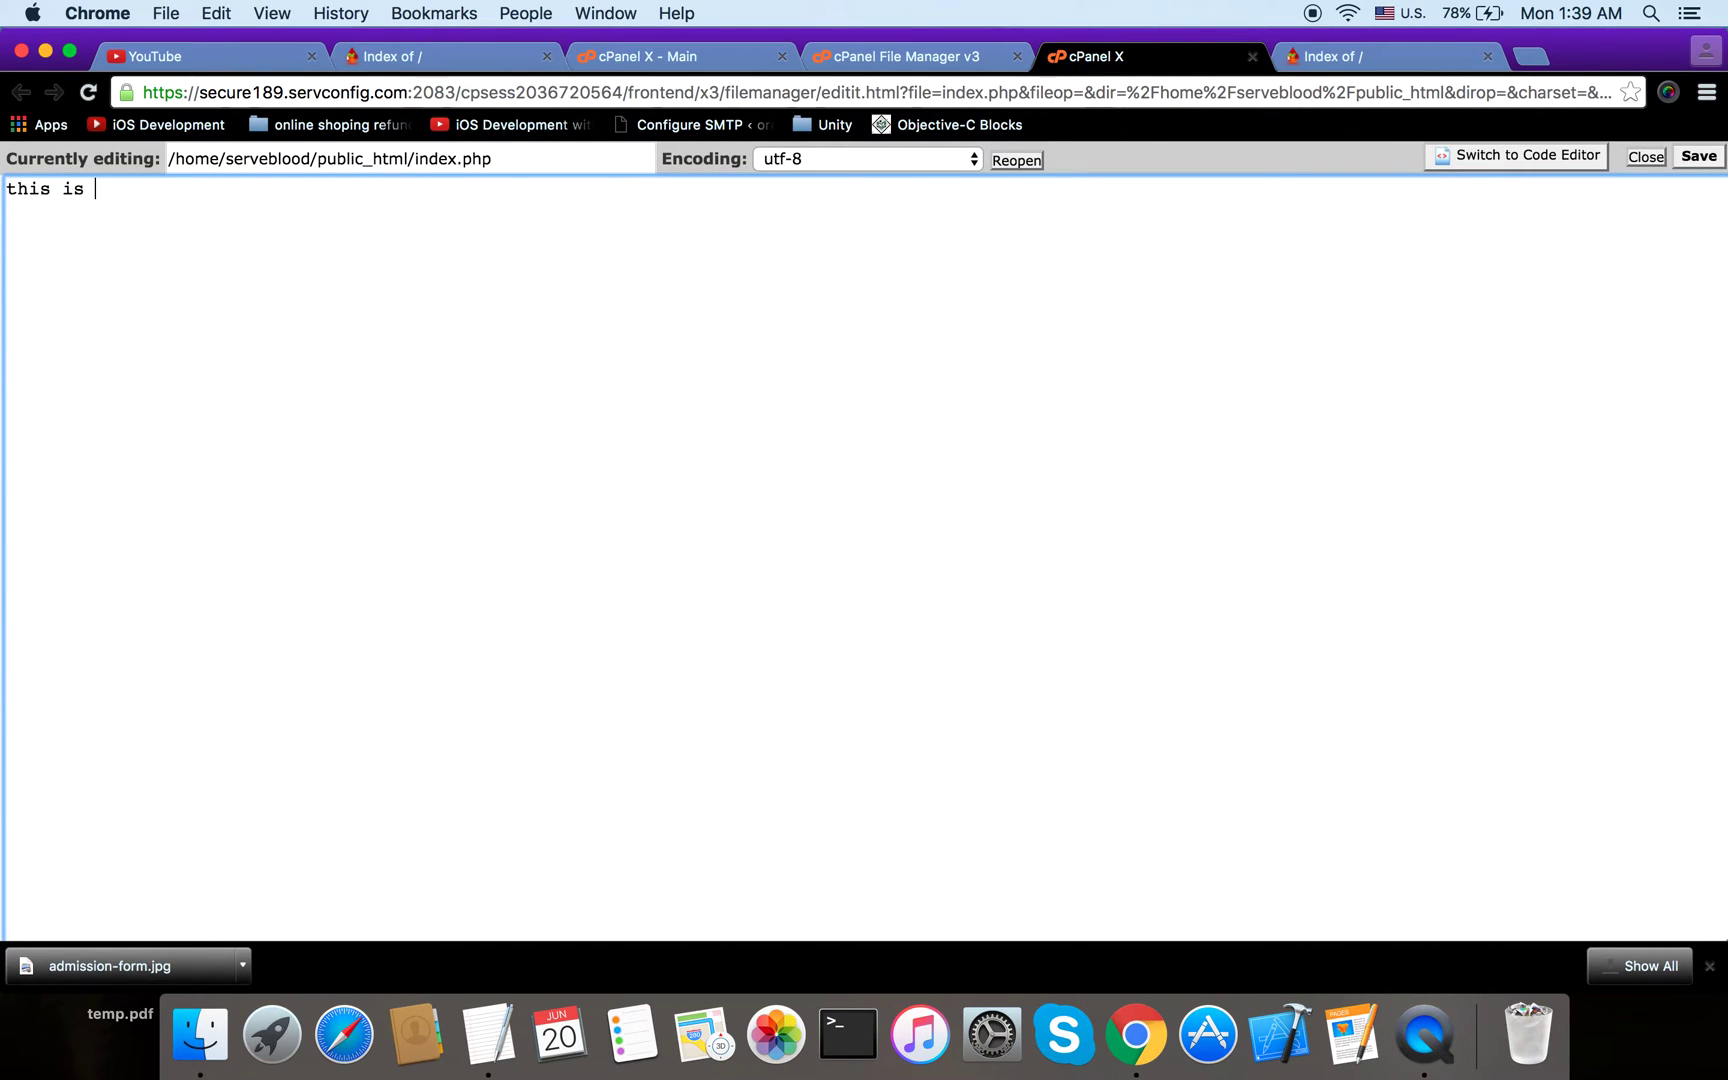
type("my index.php file")
left_click(1698, 156)
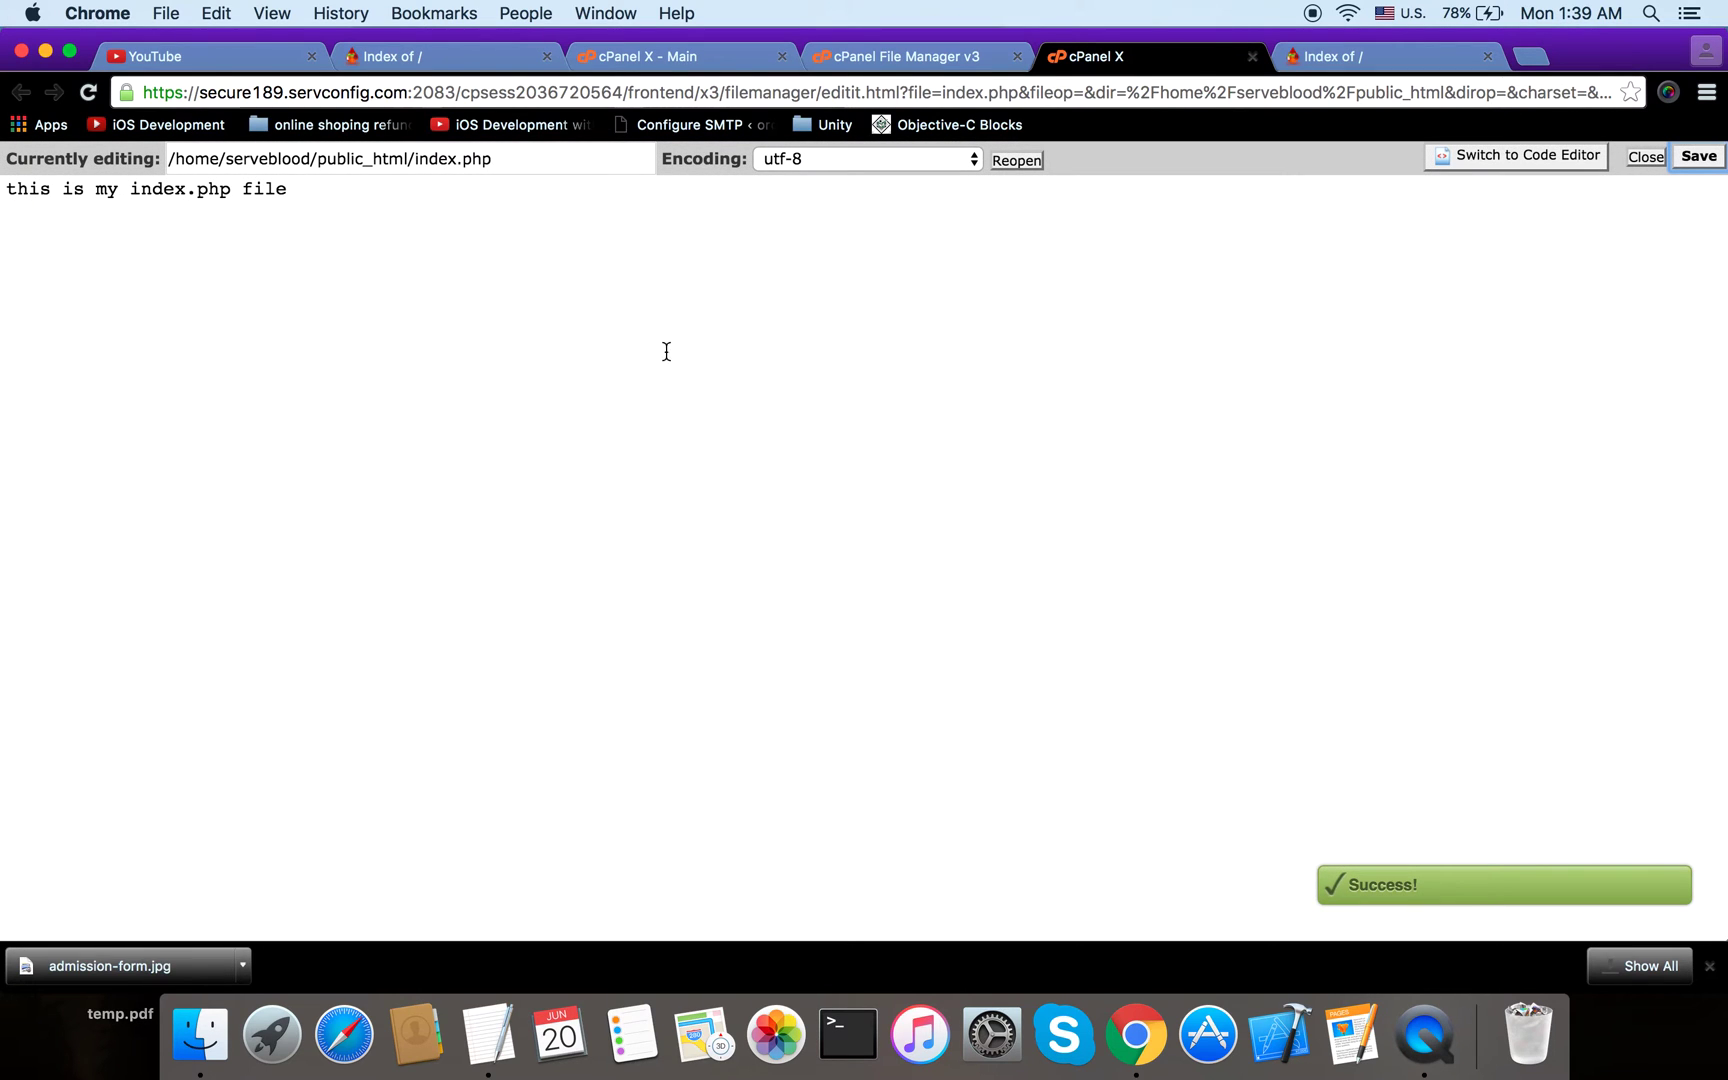
left_click(1320, 56)
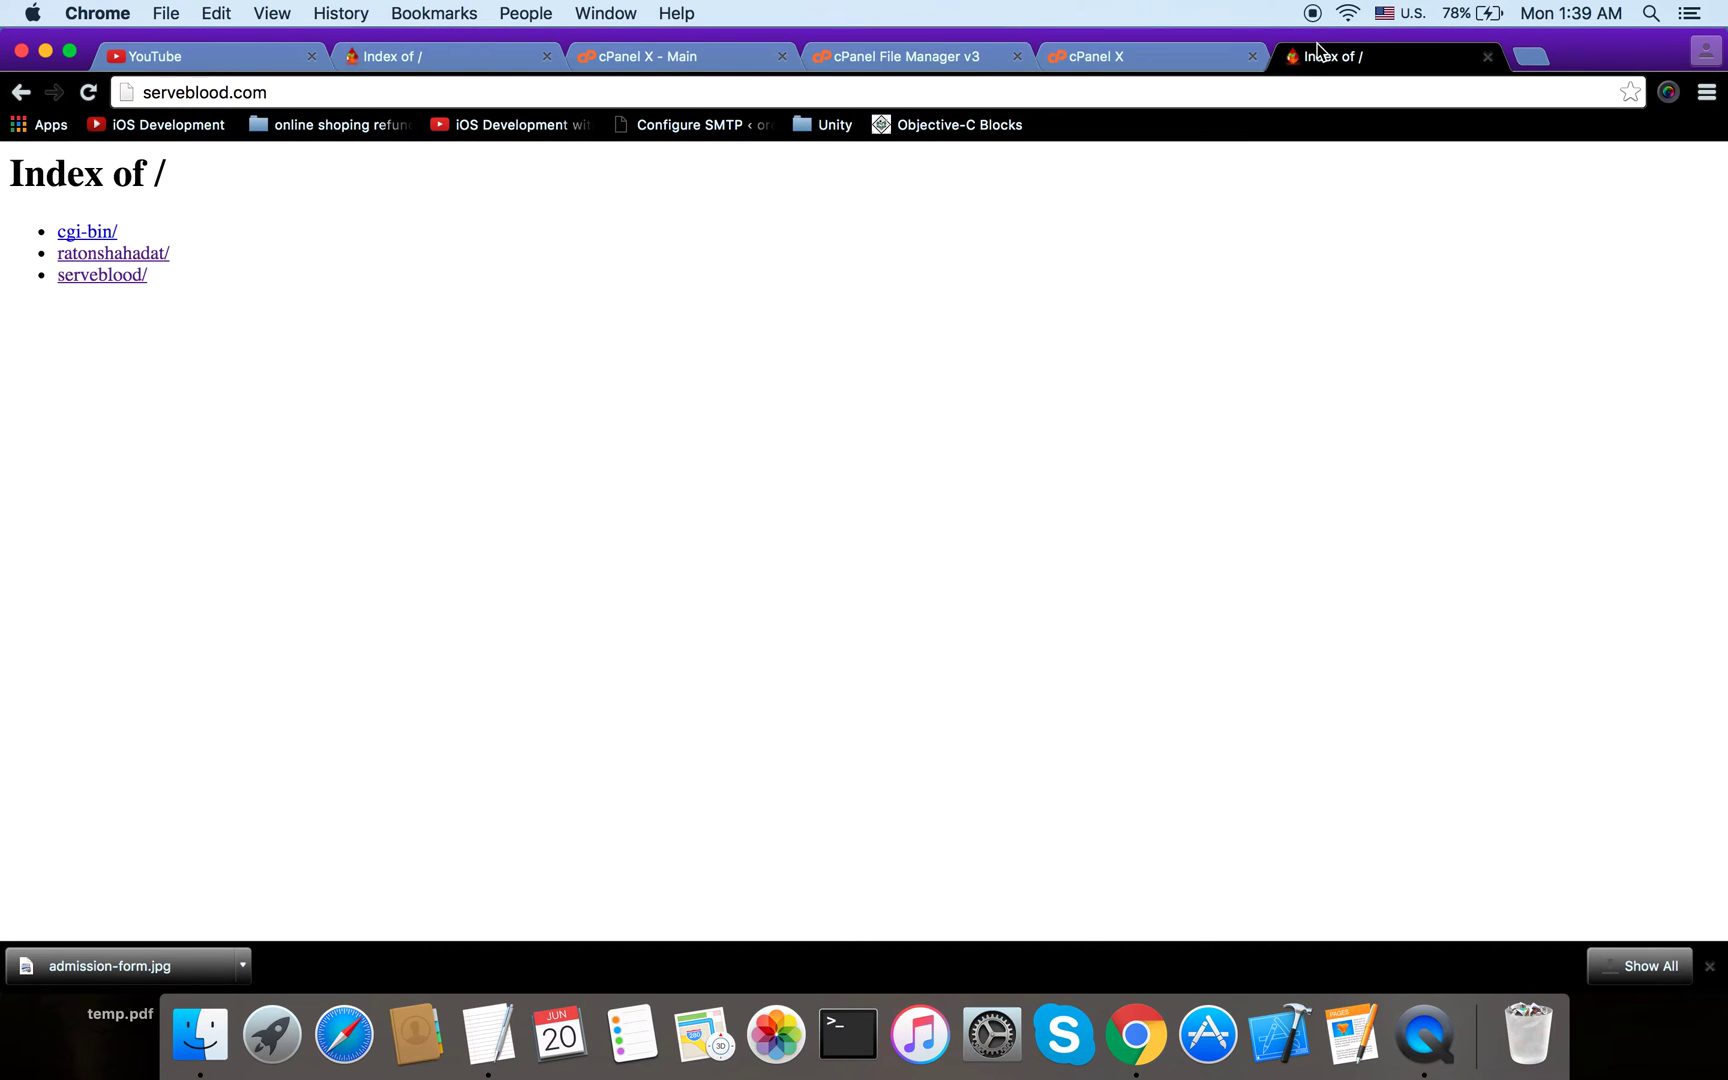
Step: Reload serveblood.com to show the new index page, then return to the File Manager listing
left_click(1254, 85)
key("Return")
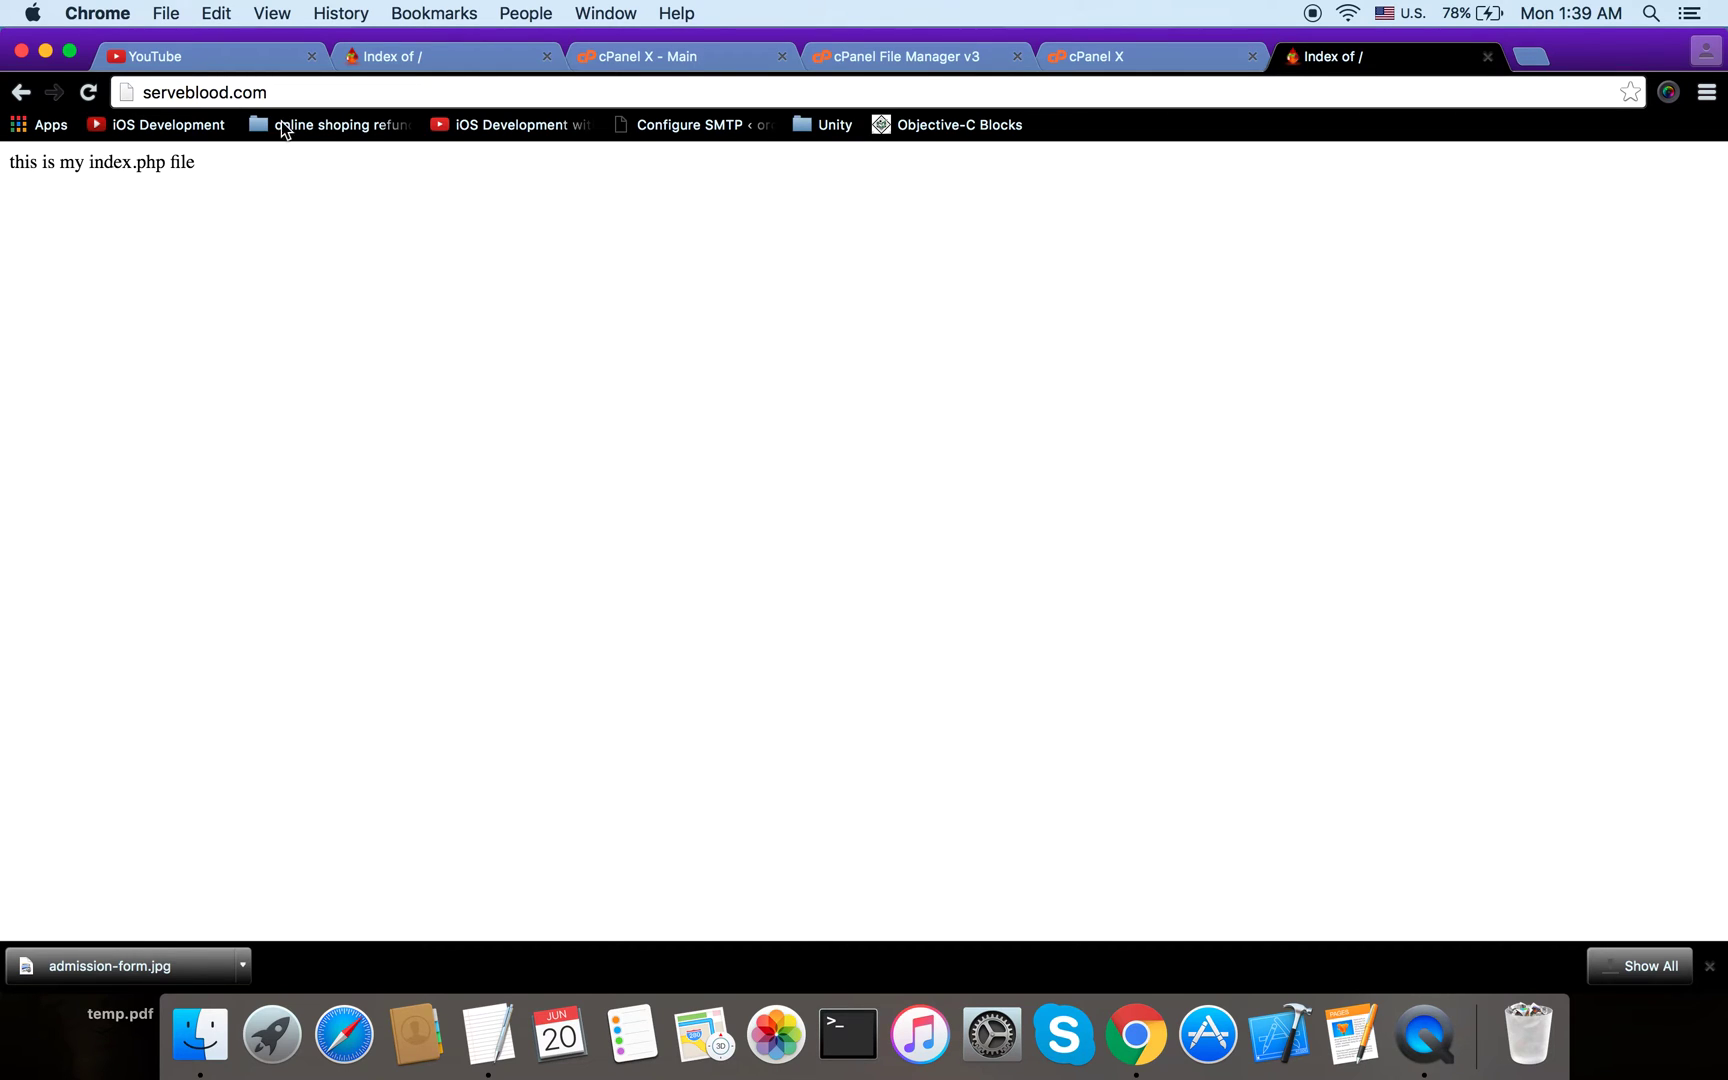
left_click(1099, 56)
left_click(928, 52)
key("Escape")
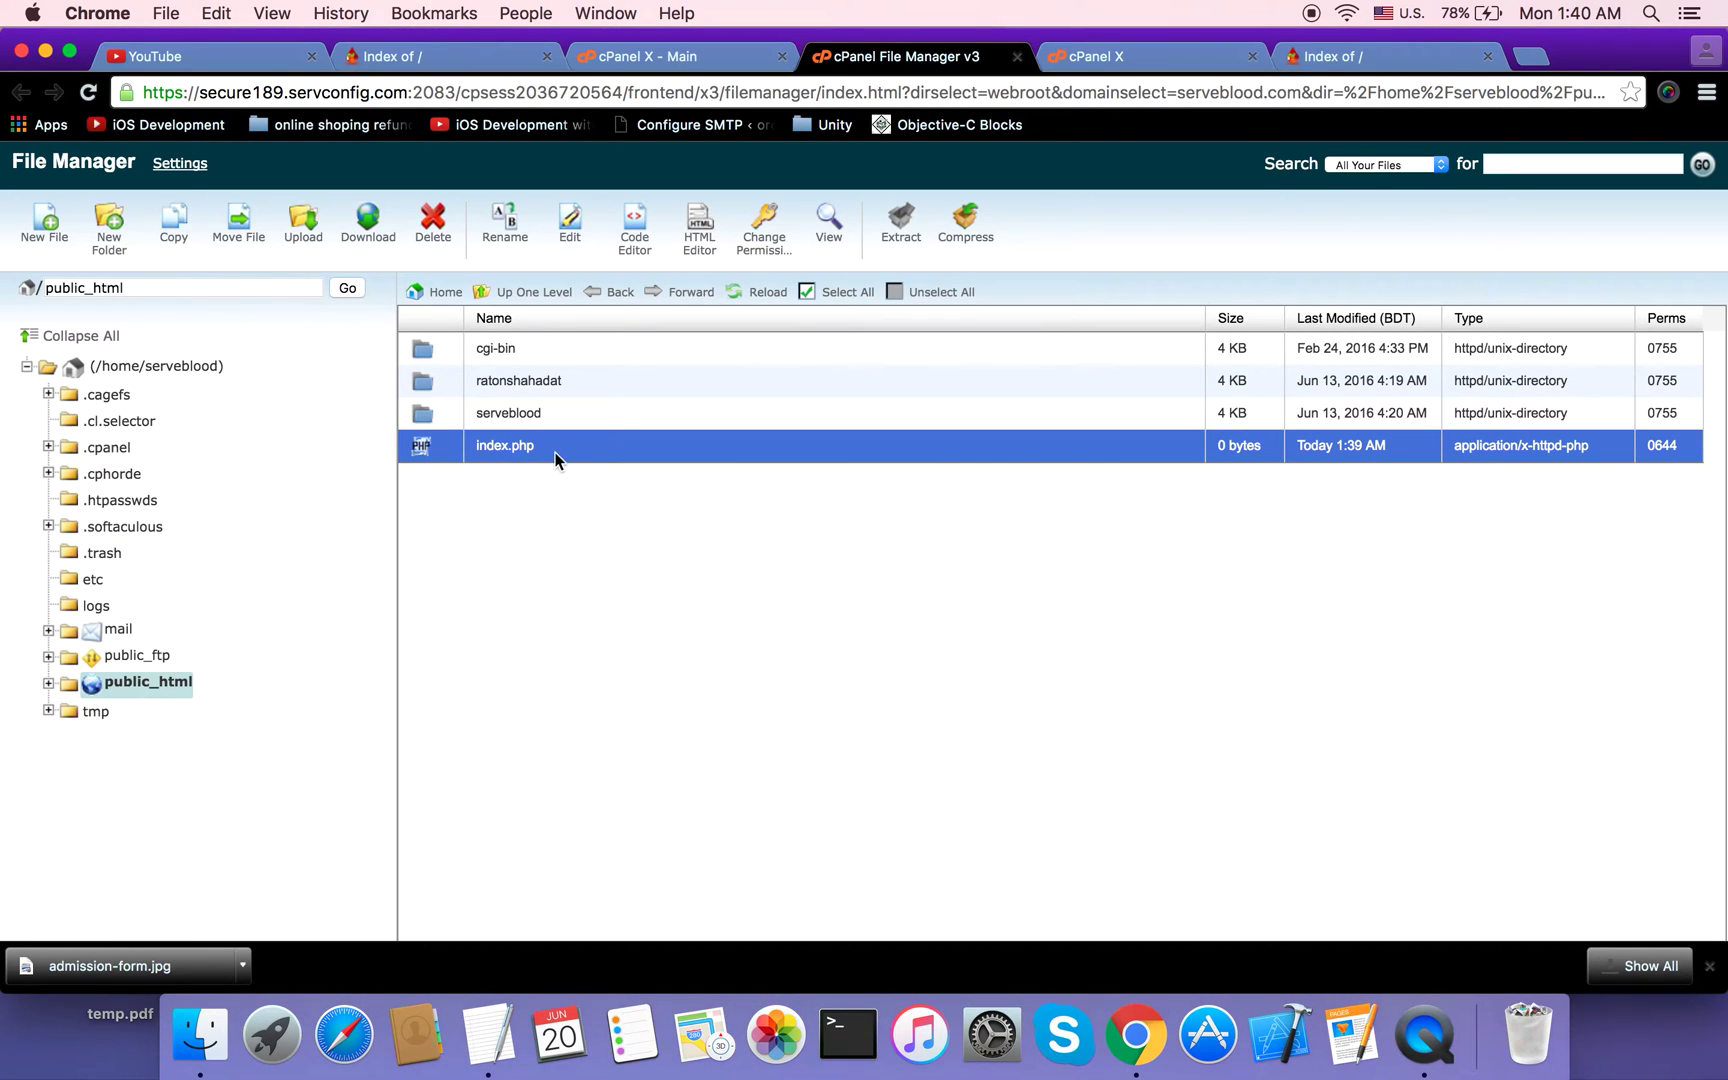
left_click(1355, 56)
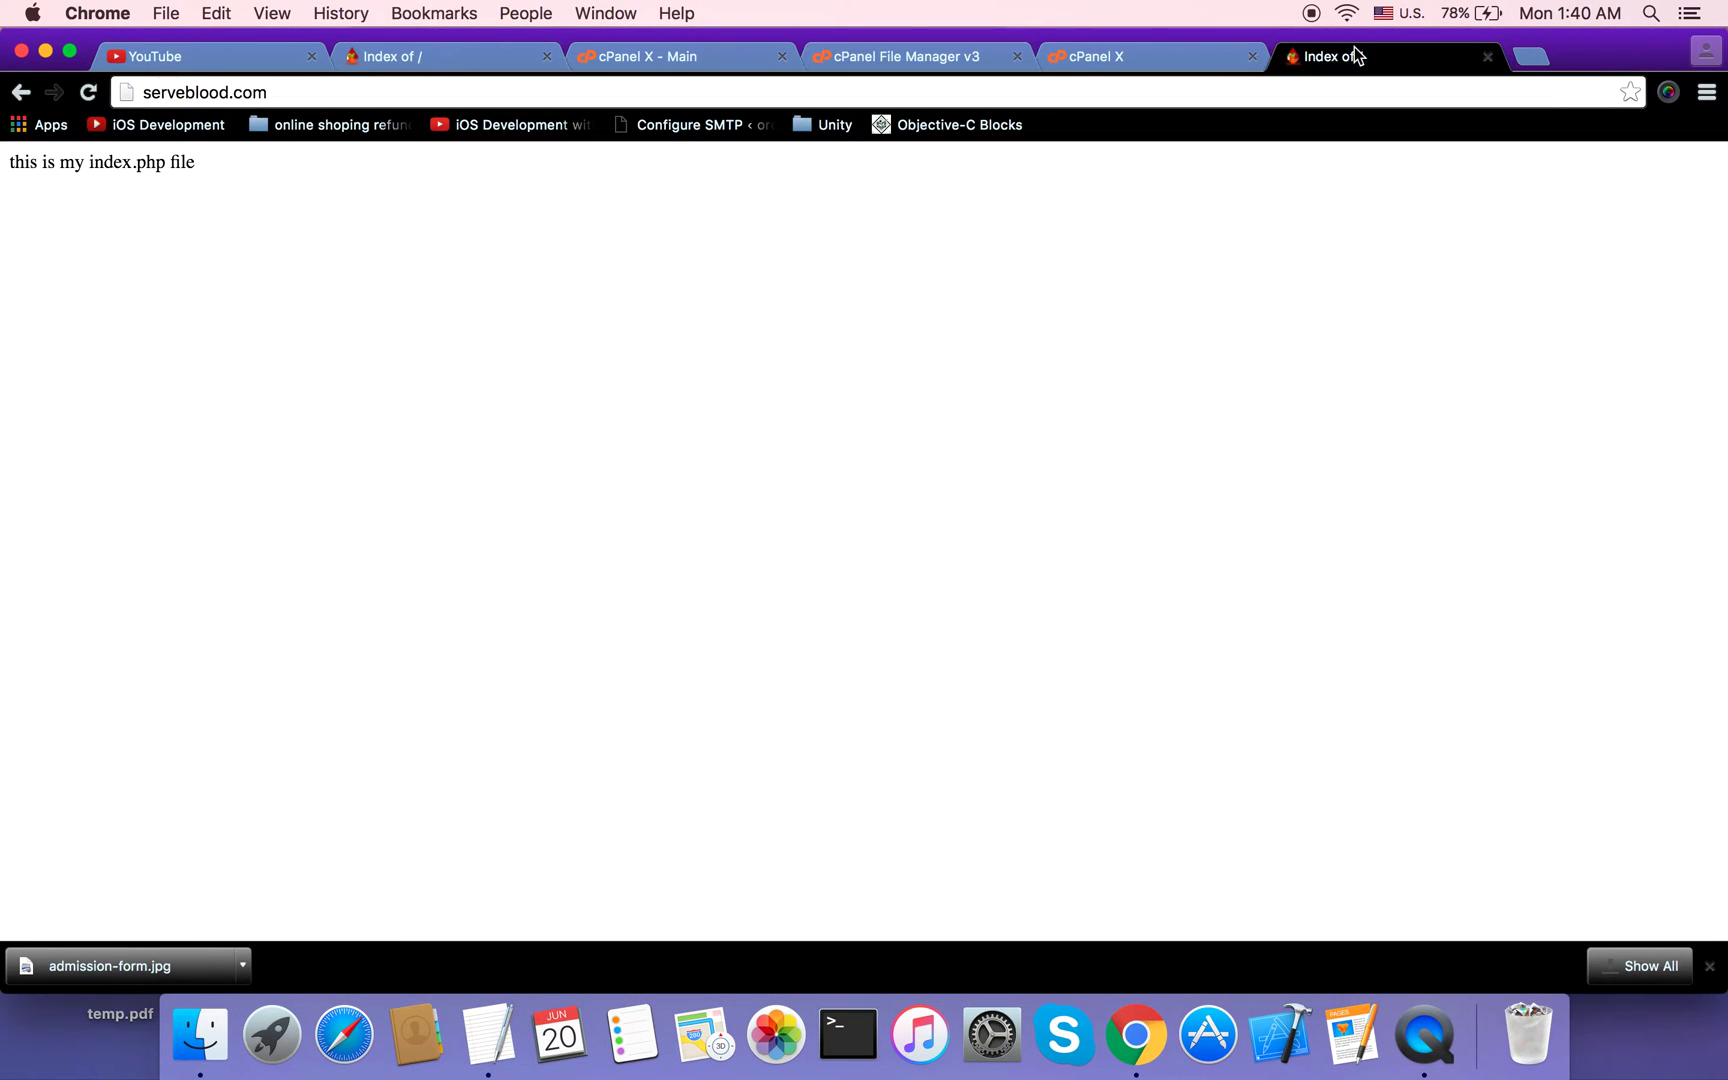
left_click(1063, 54)
left_click(878, 55)
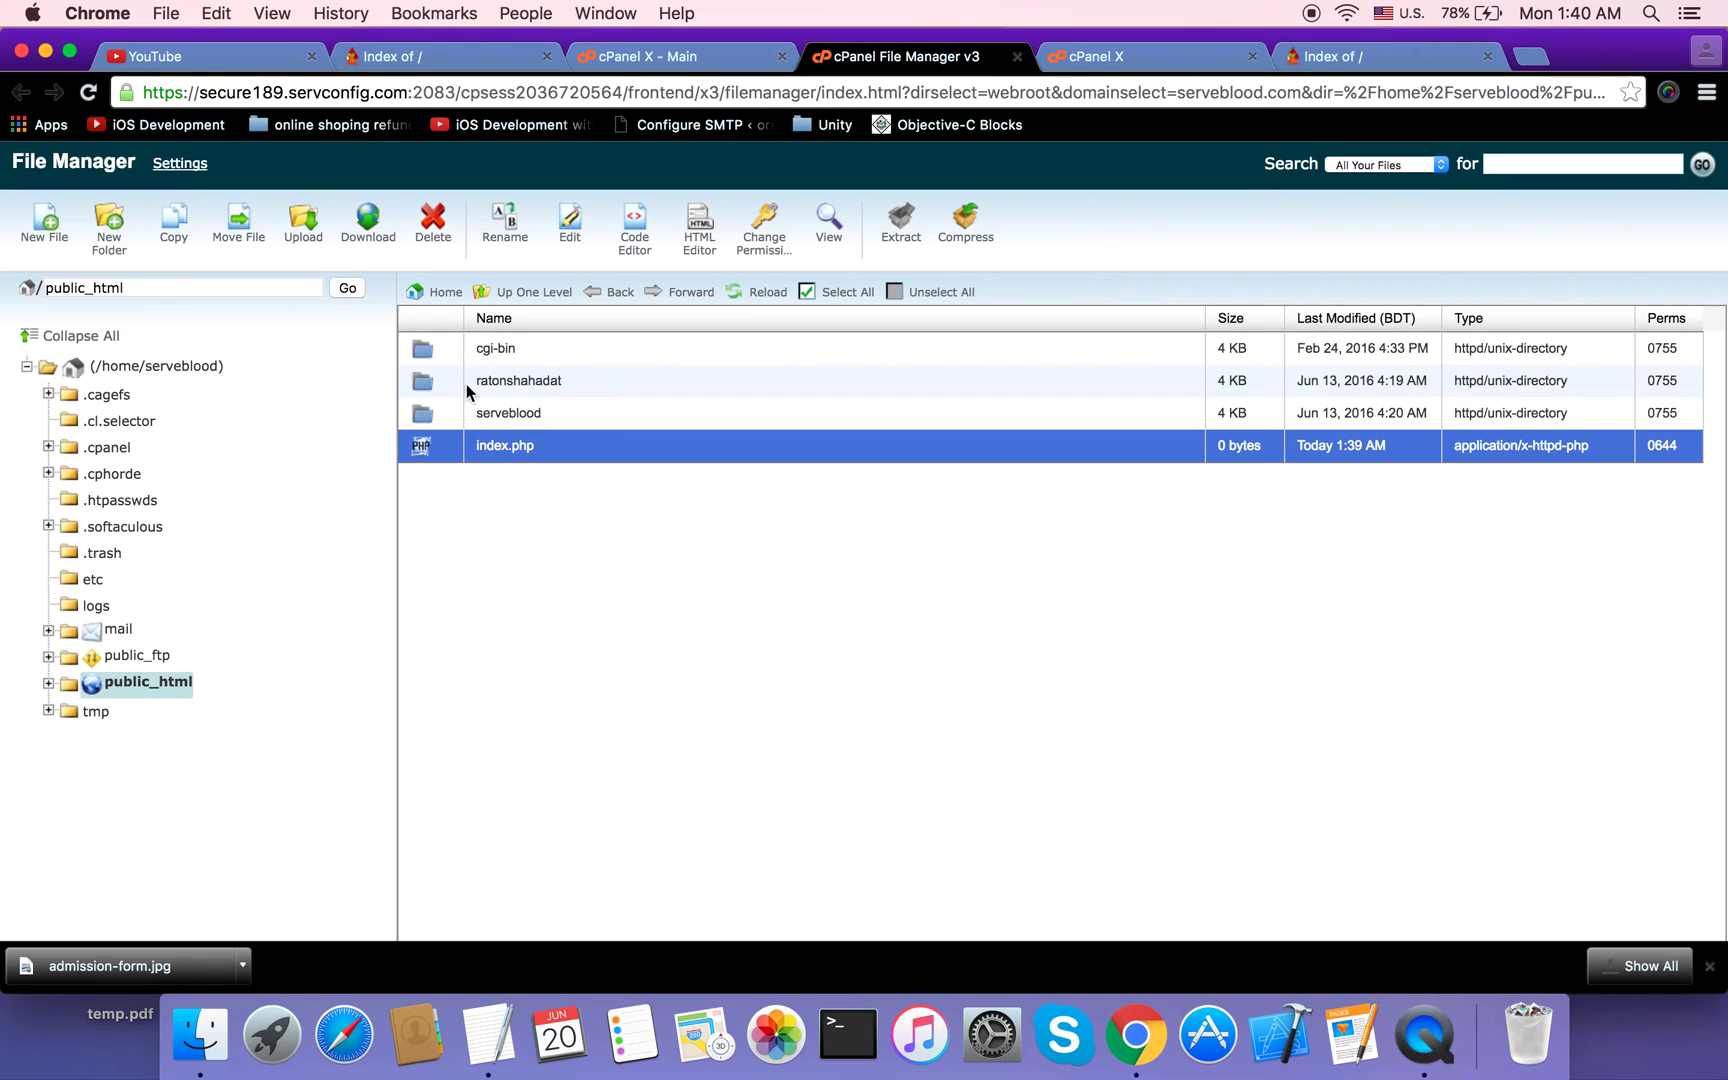
Step: Return to the cPanel X main page and bring the Databases section into view
left_click(732, 57)
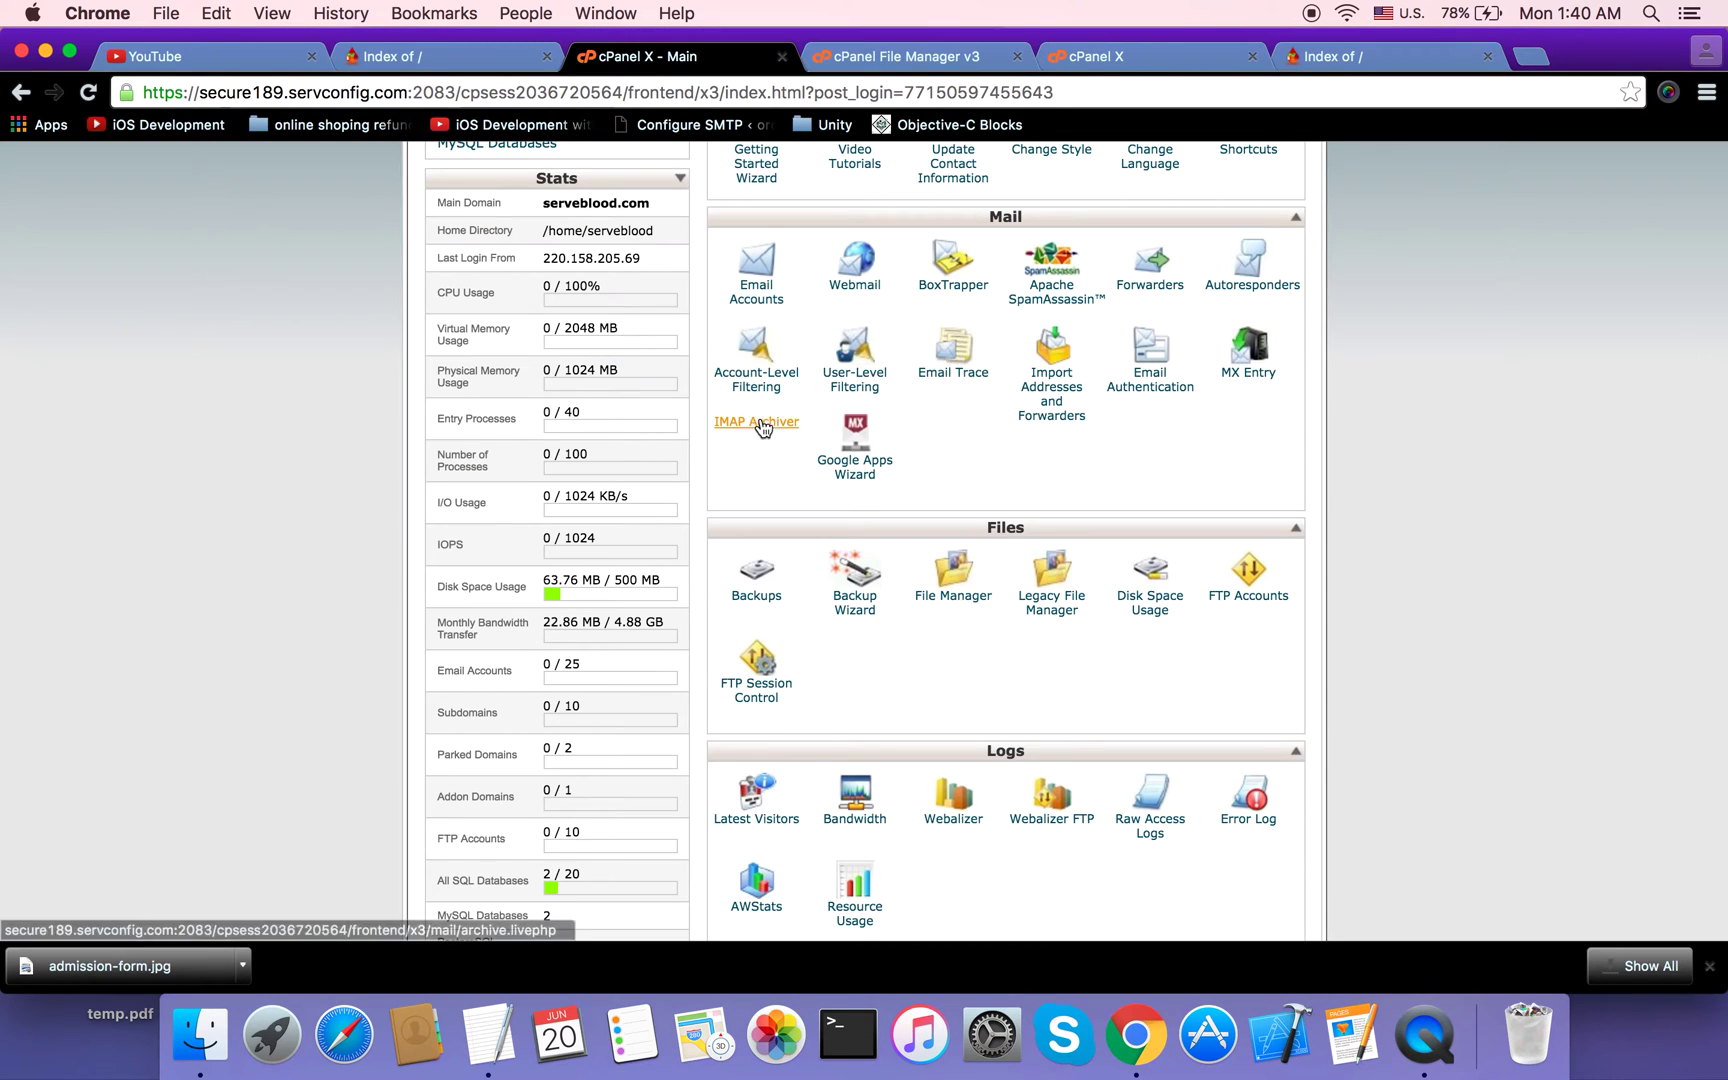
left_click(923, 52)
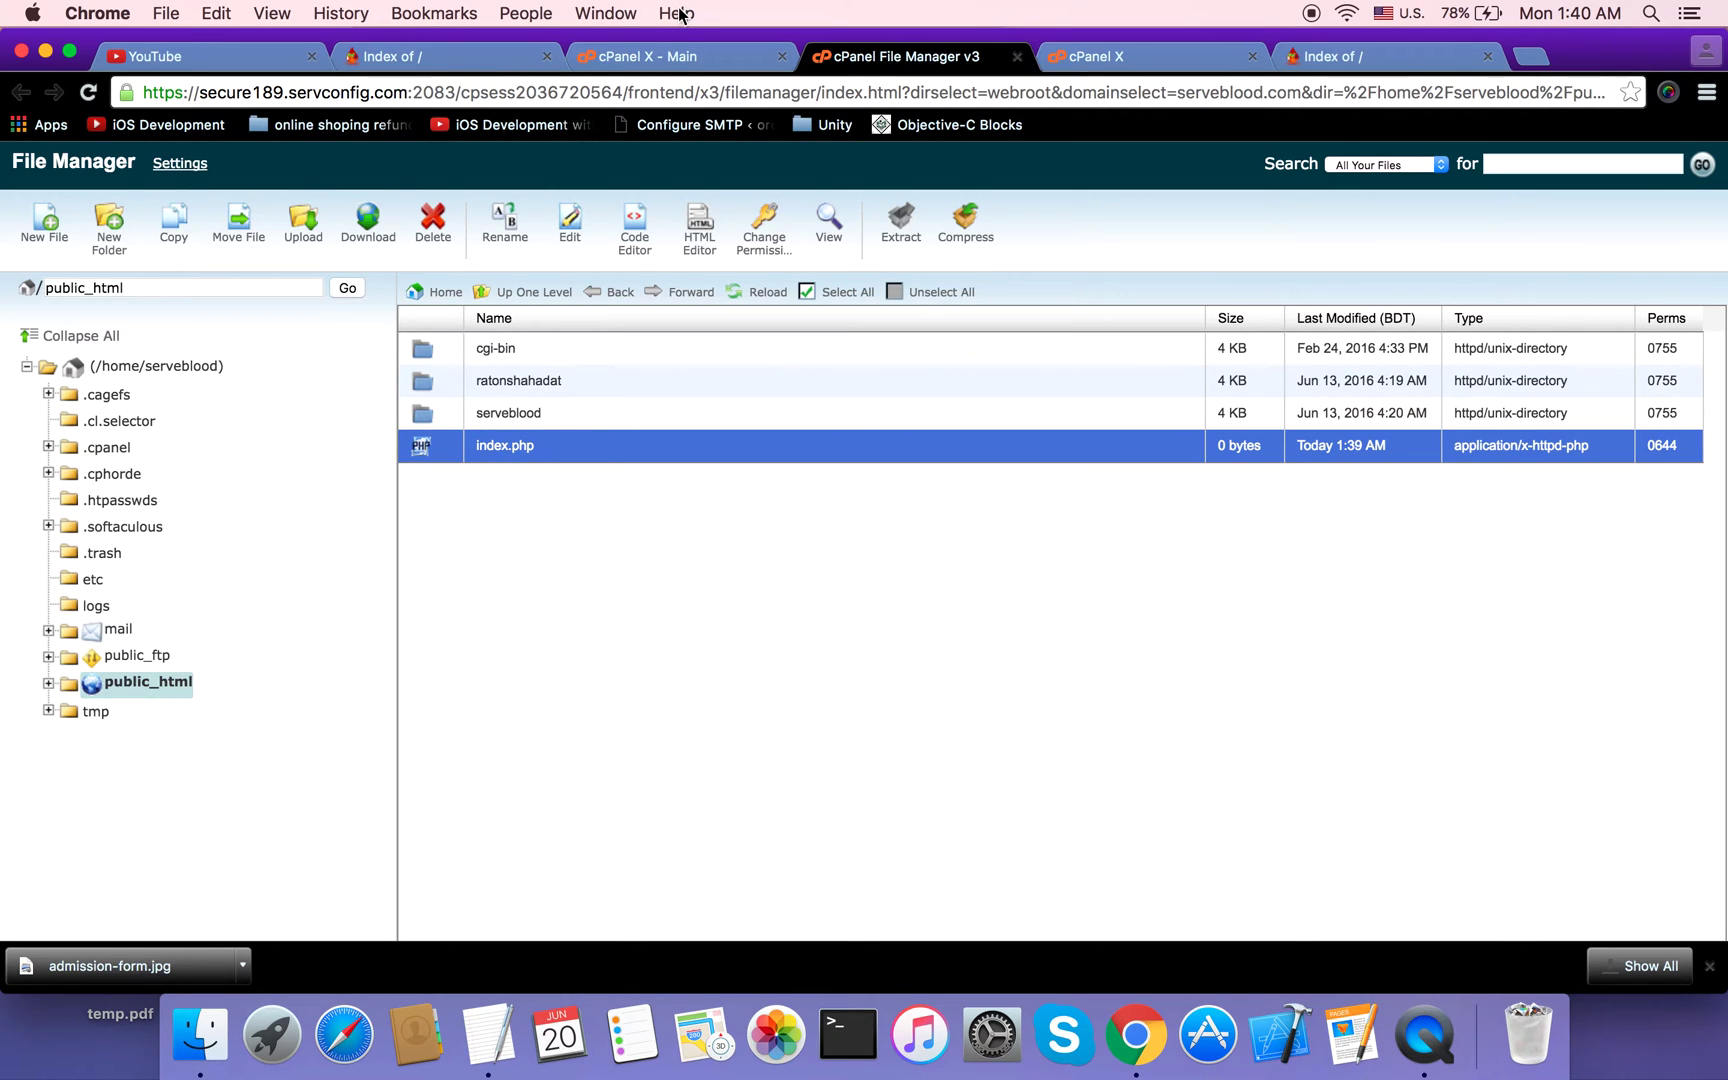
left_click(680, 56)
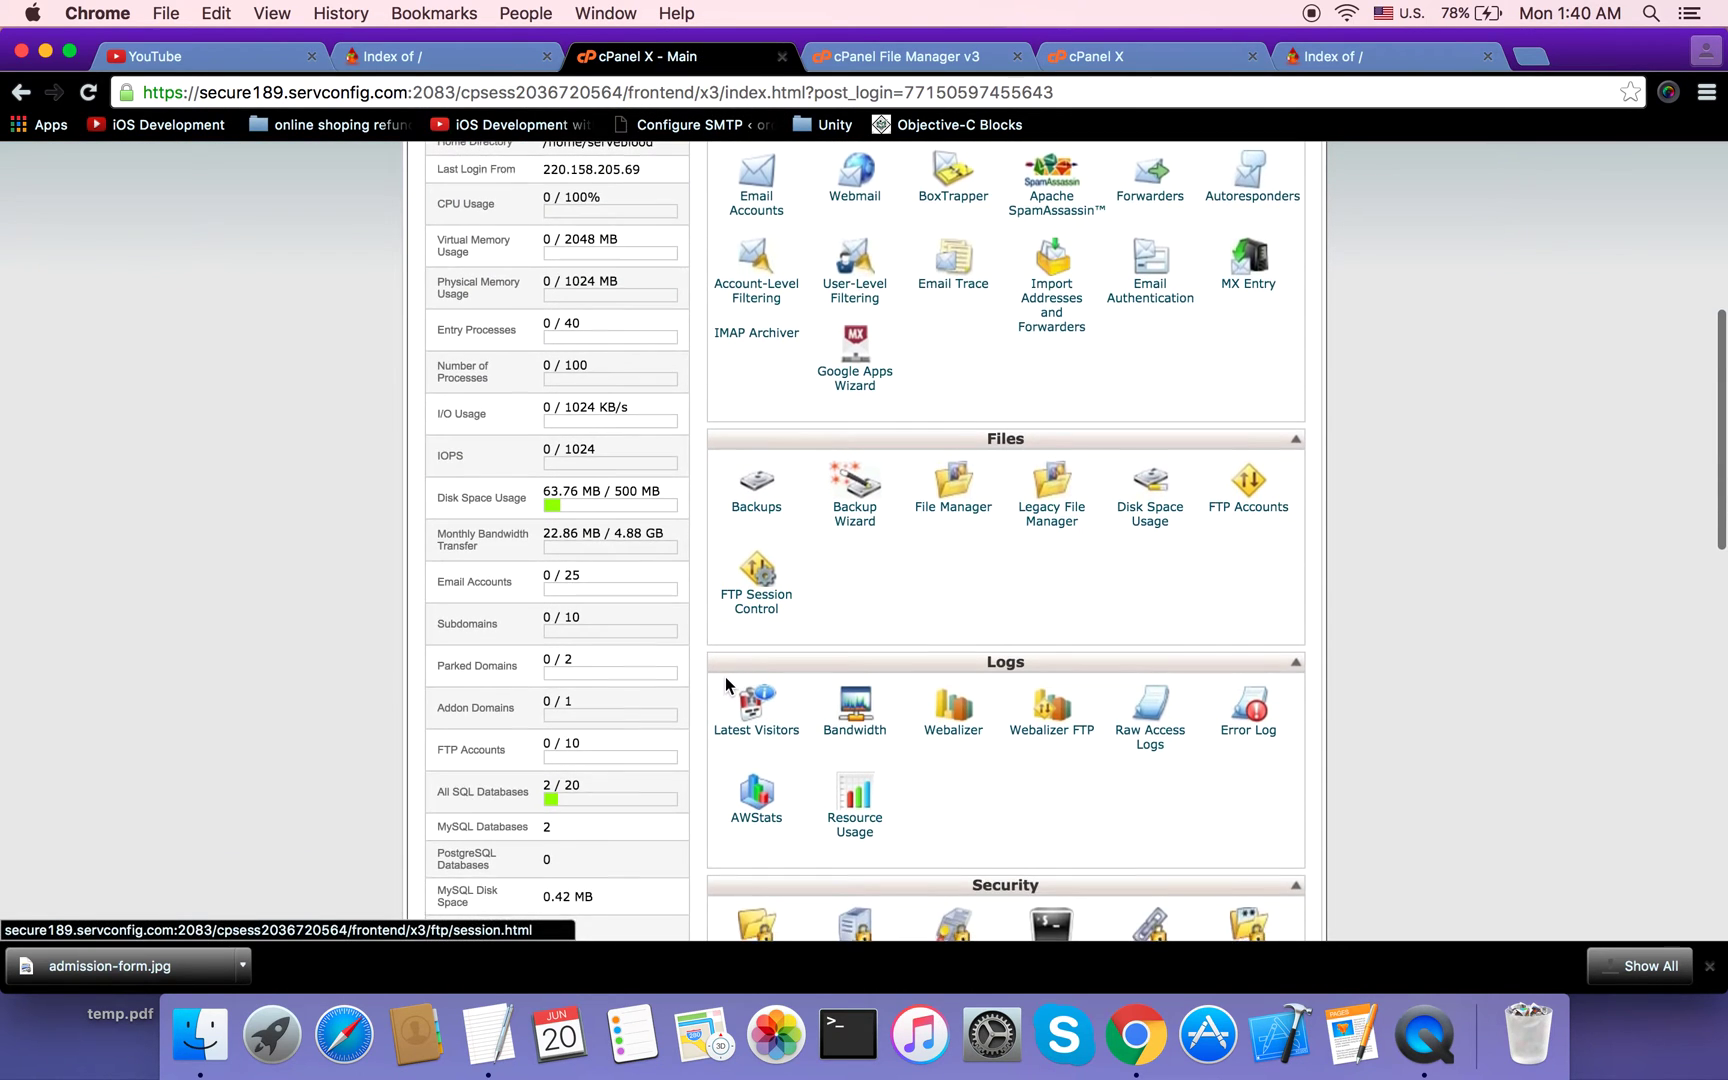
scroll(725, 676, "down", 10)
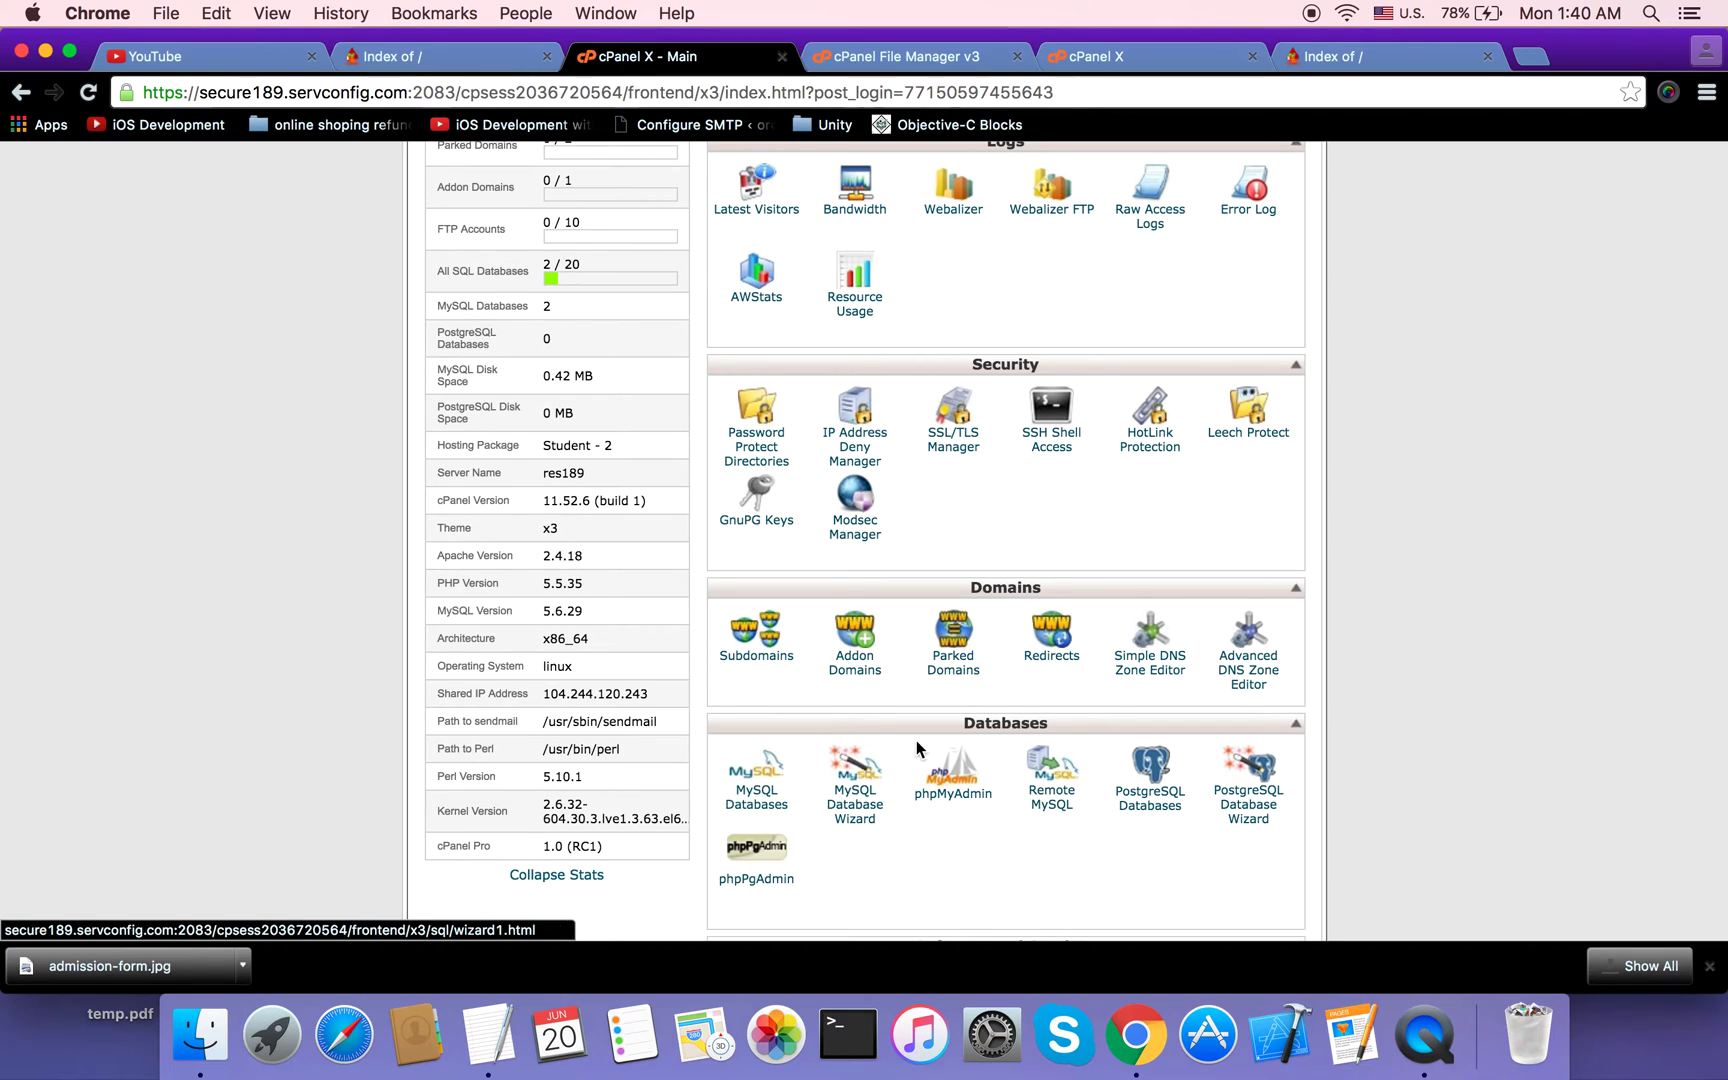
scroll(917, 740, "up", 1)
scroll(917, 740, "down", 3)
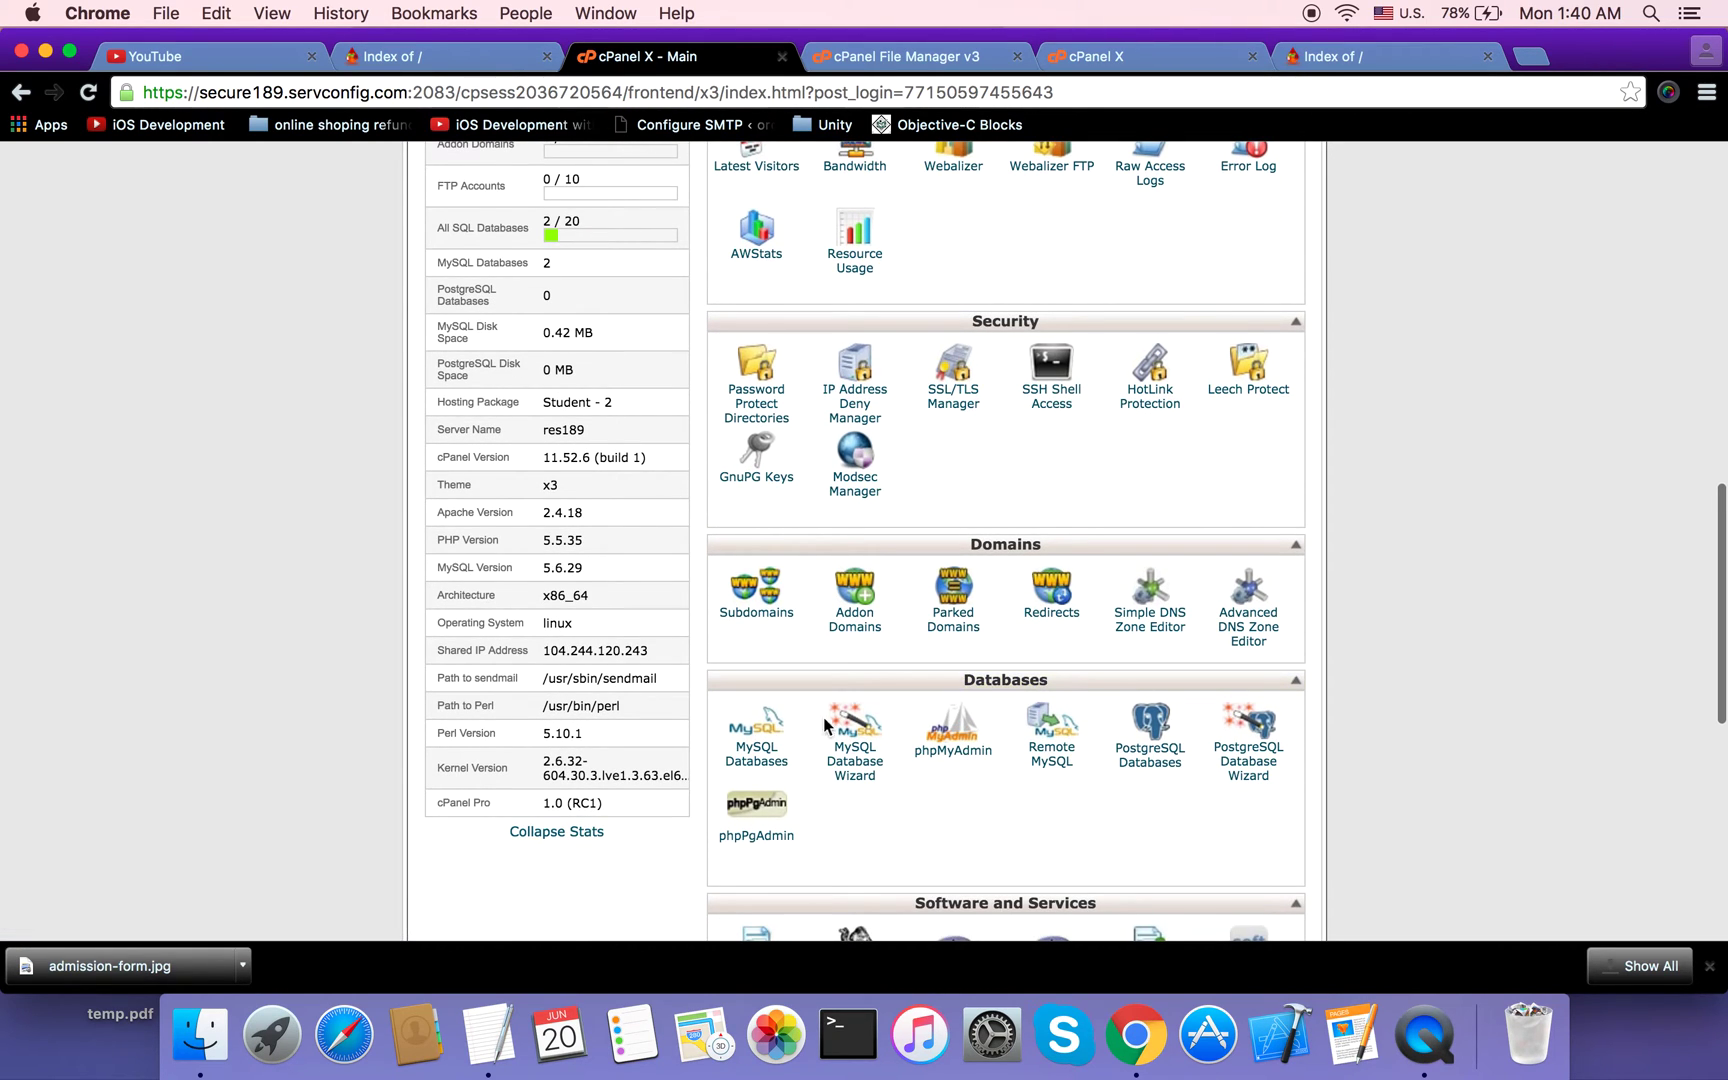
Step: Create the MySQL database serveblo_temp by entering 'temp' in MySQL Databases
left_click(755, 768)
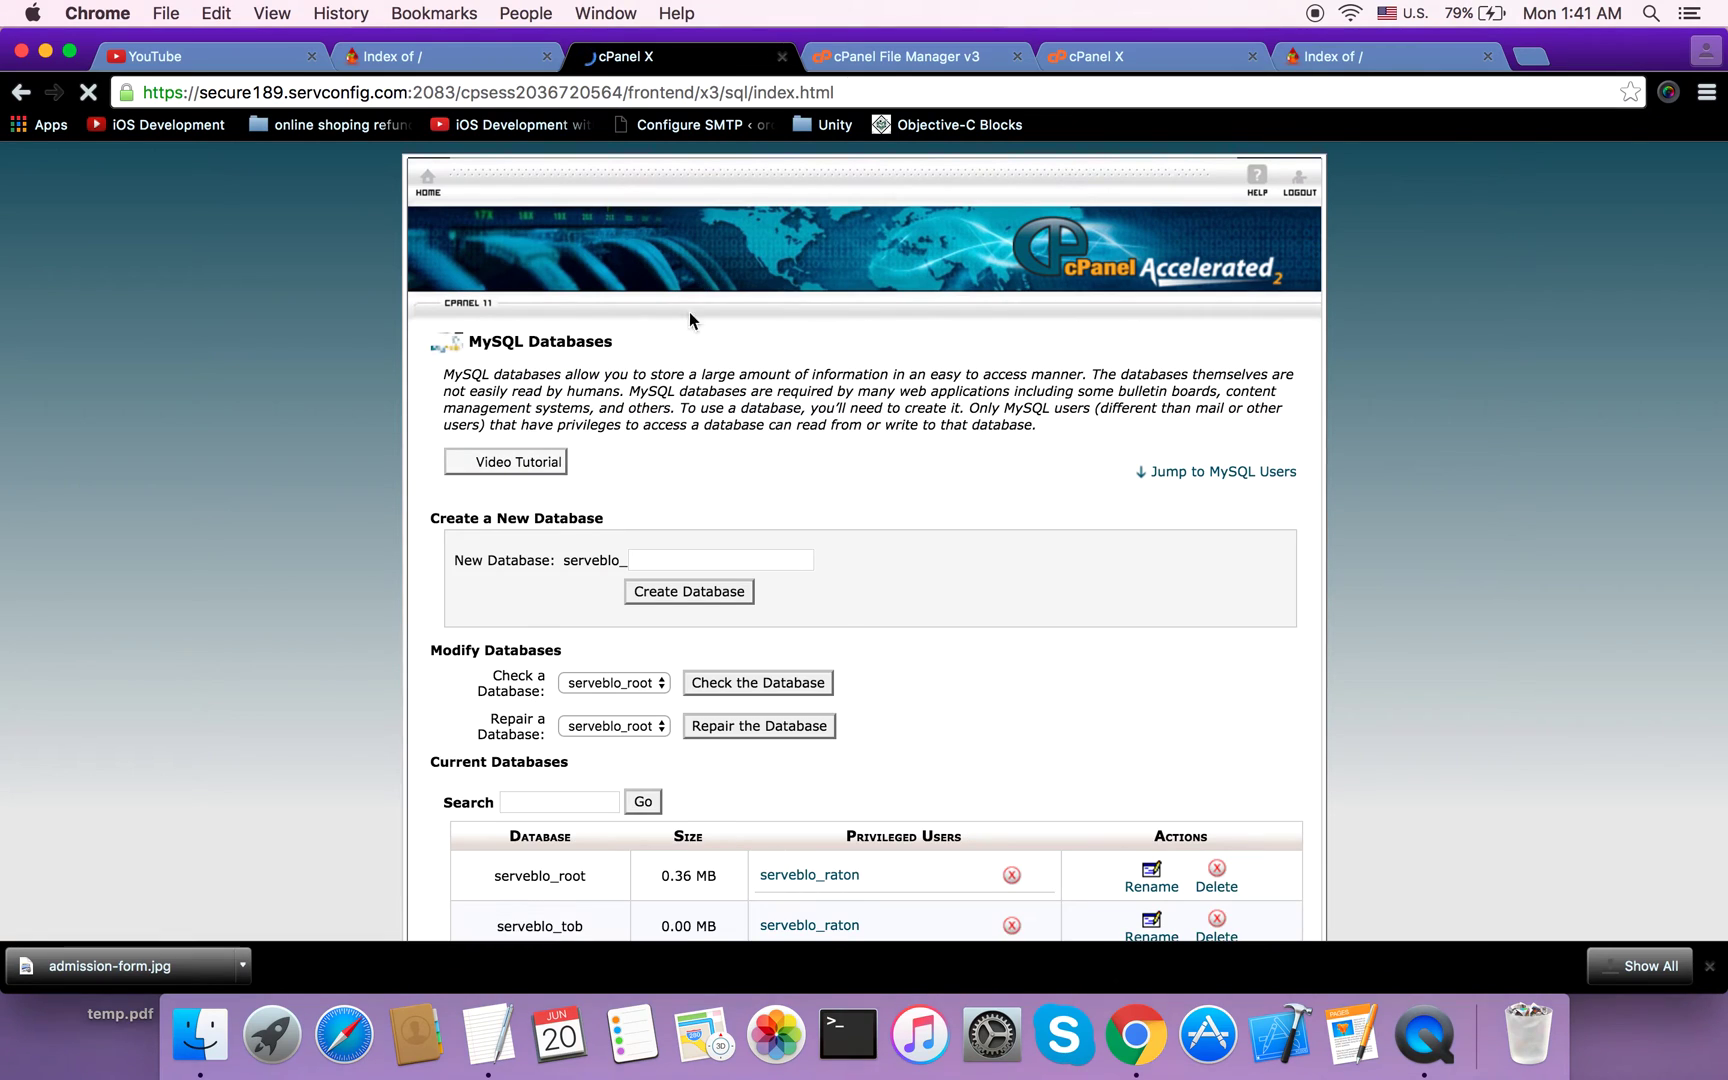
scroll(604, 637, "down", 5)
scroll(603, 637, "up", 3)
left_click(714, 445)
type("temp")
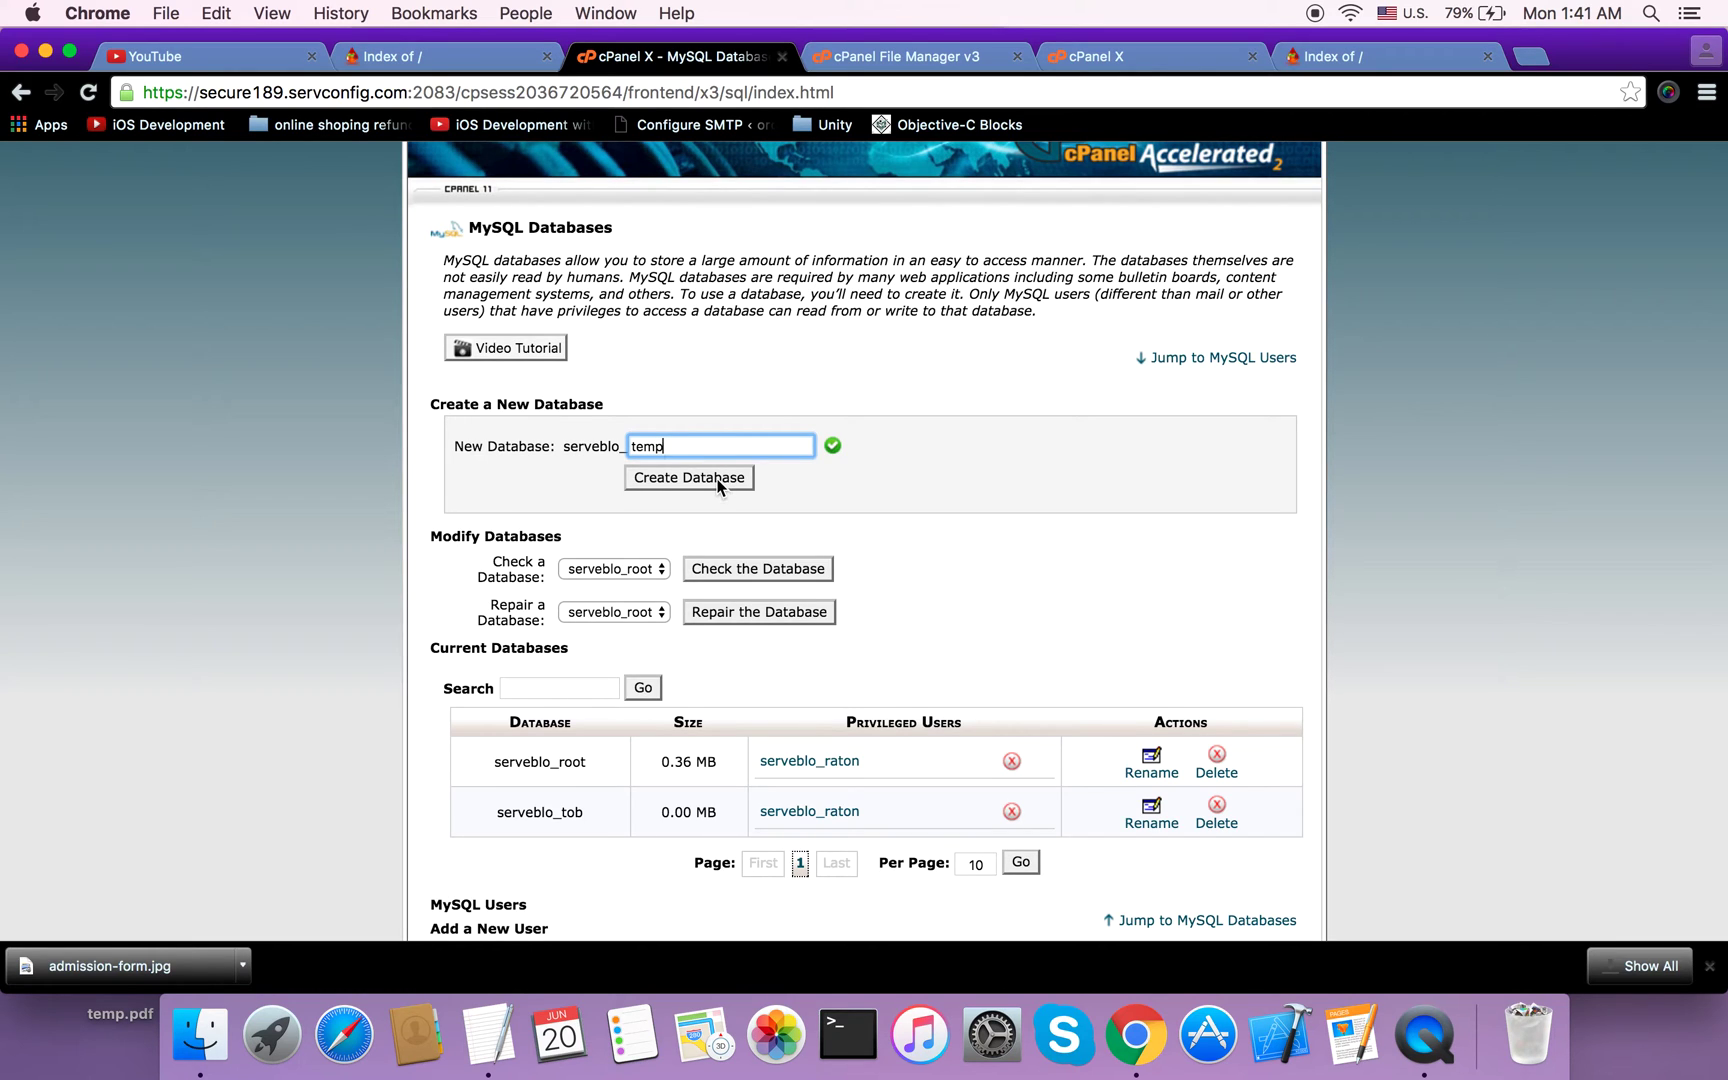
left_click(718, 480)
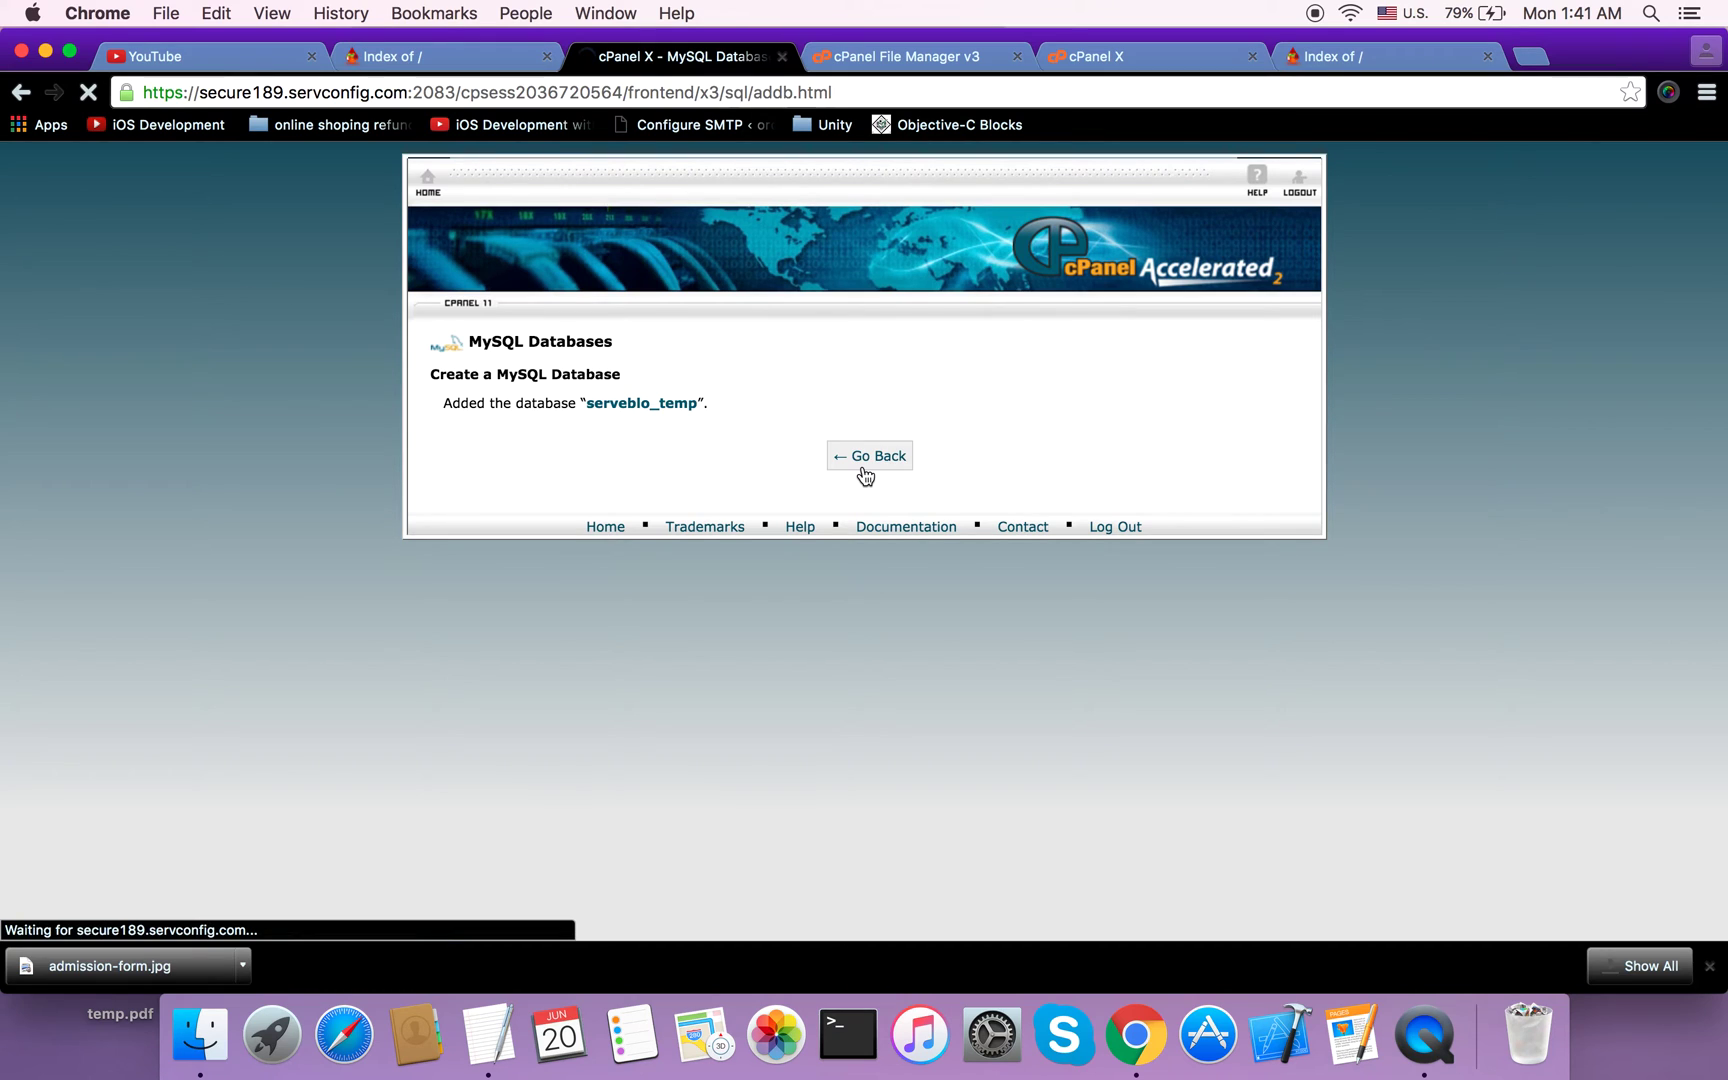
scroll(650, 660, "down", 5)
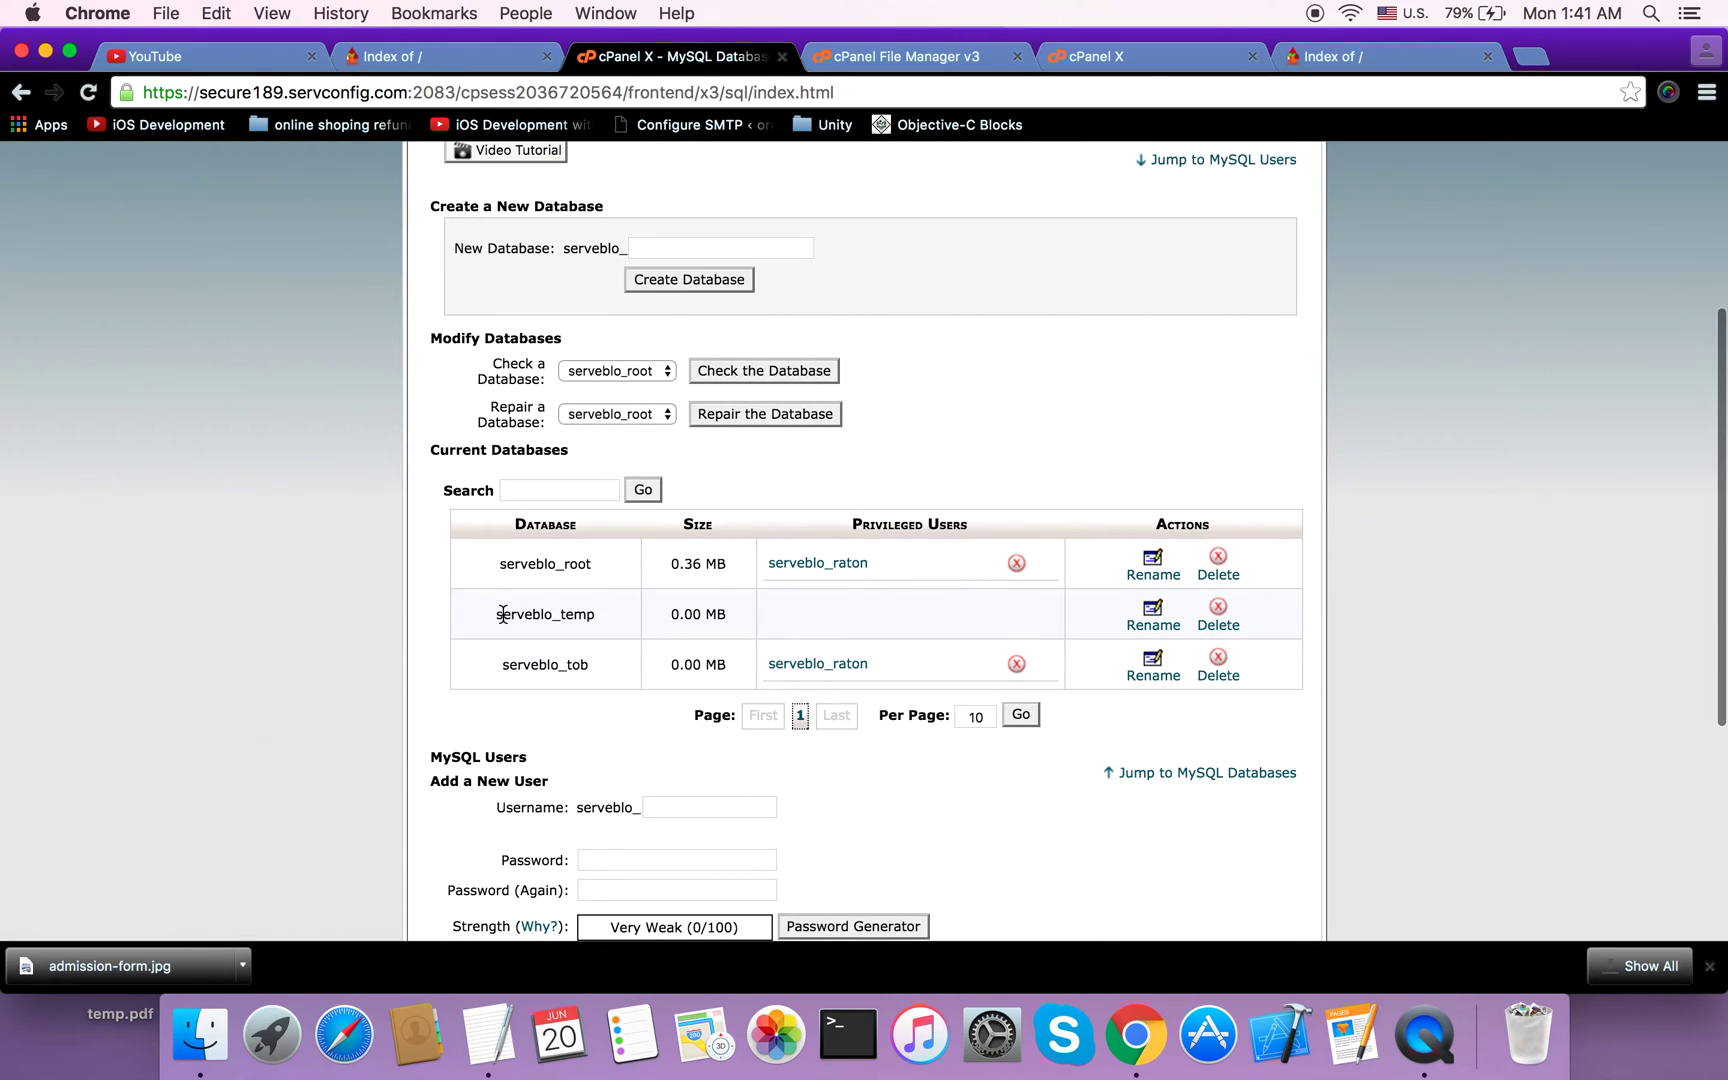
Step: Enter 'temp' as the new MySQL username under Add a New User
double_click(564, 614)
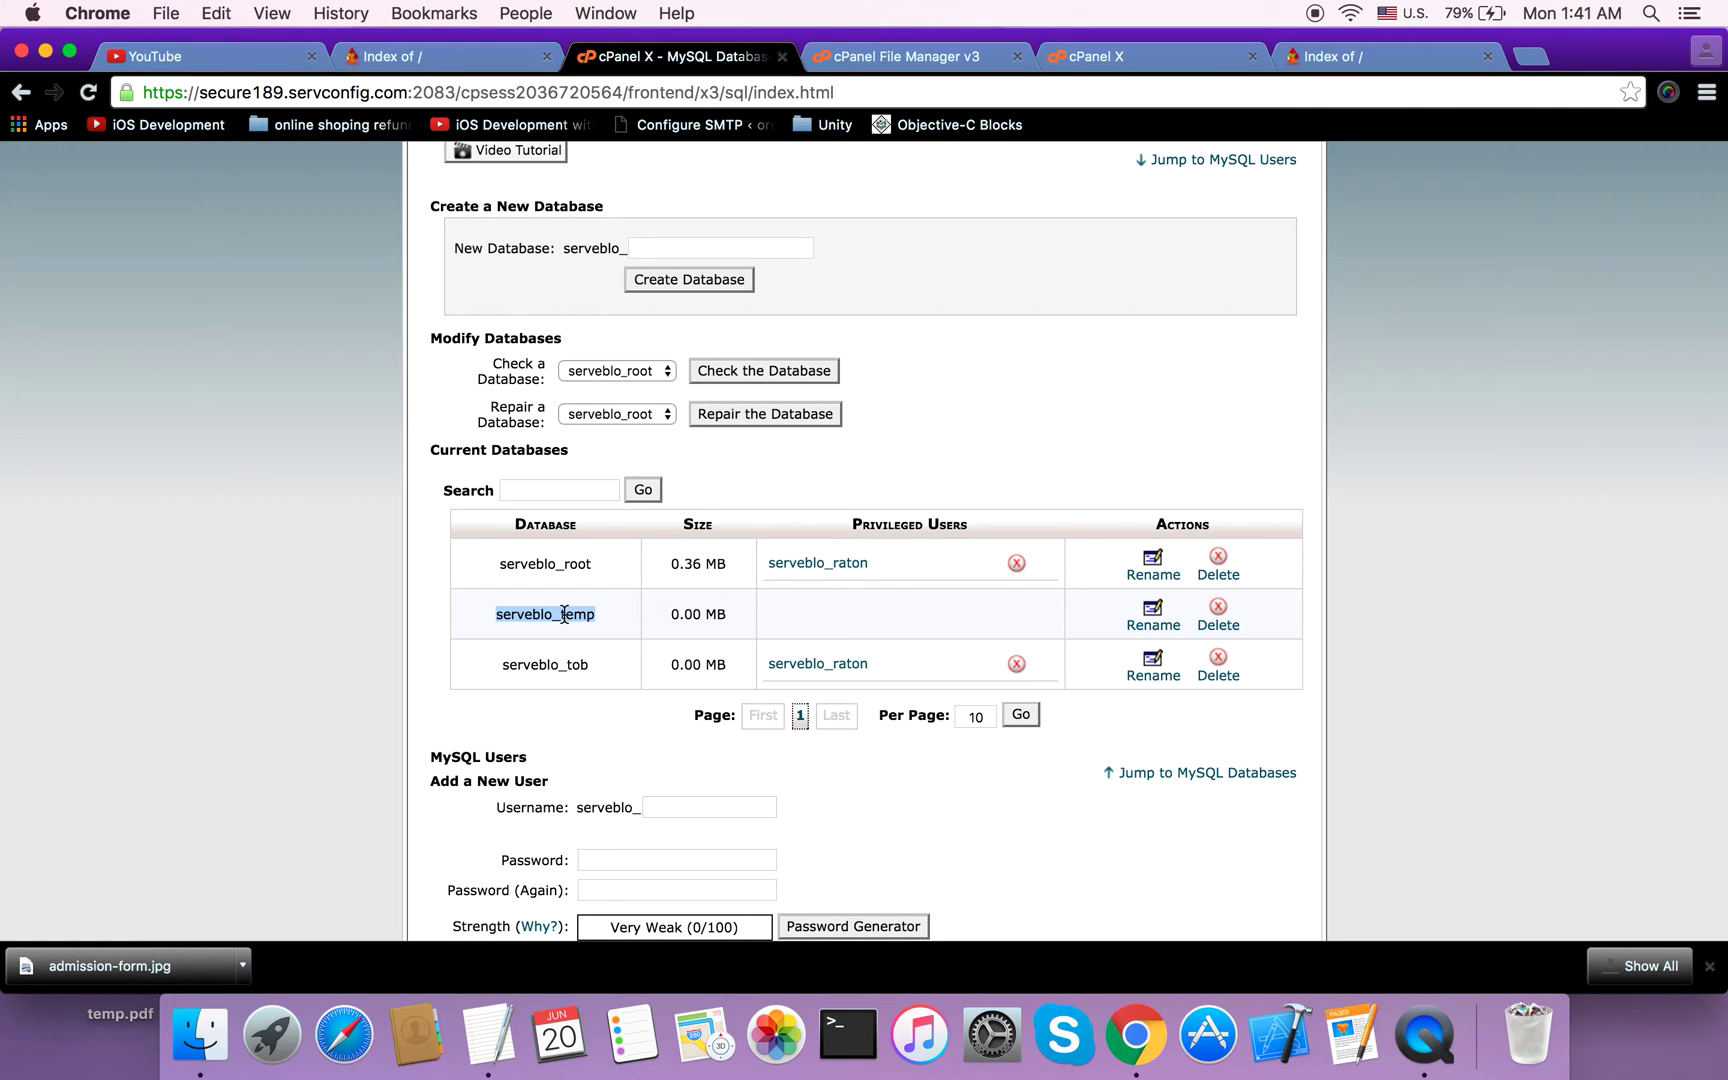
scroll(680, 659, "down", 3)
left_click(698, 659)
type("temp")
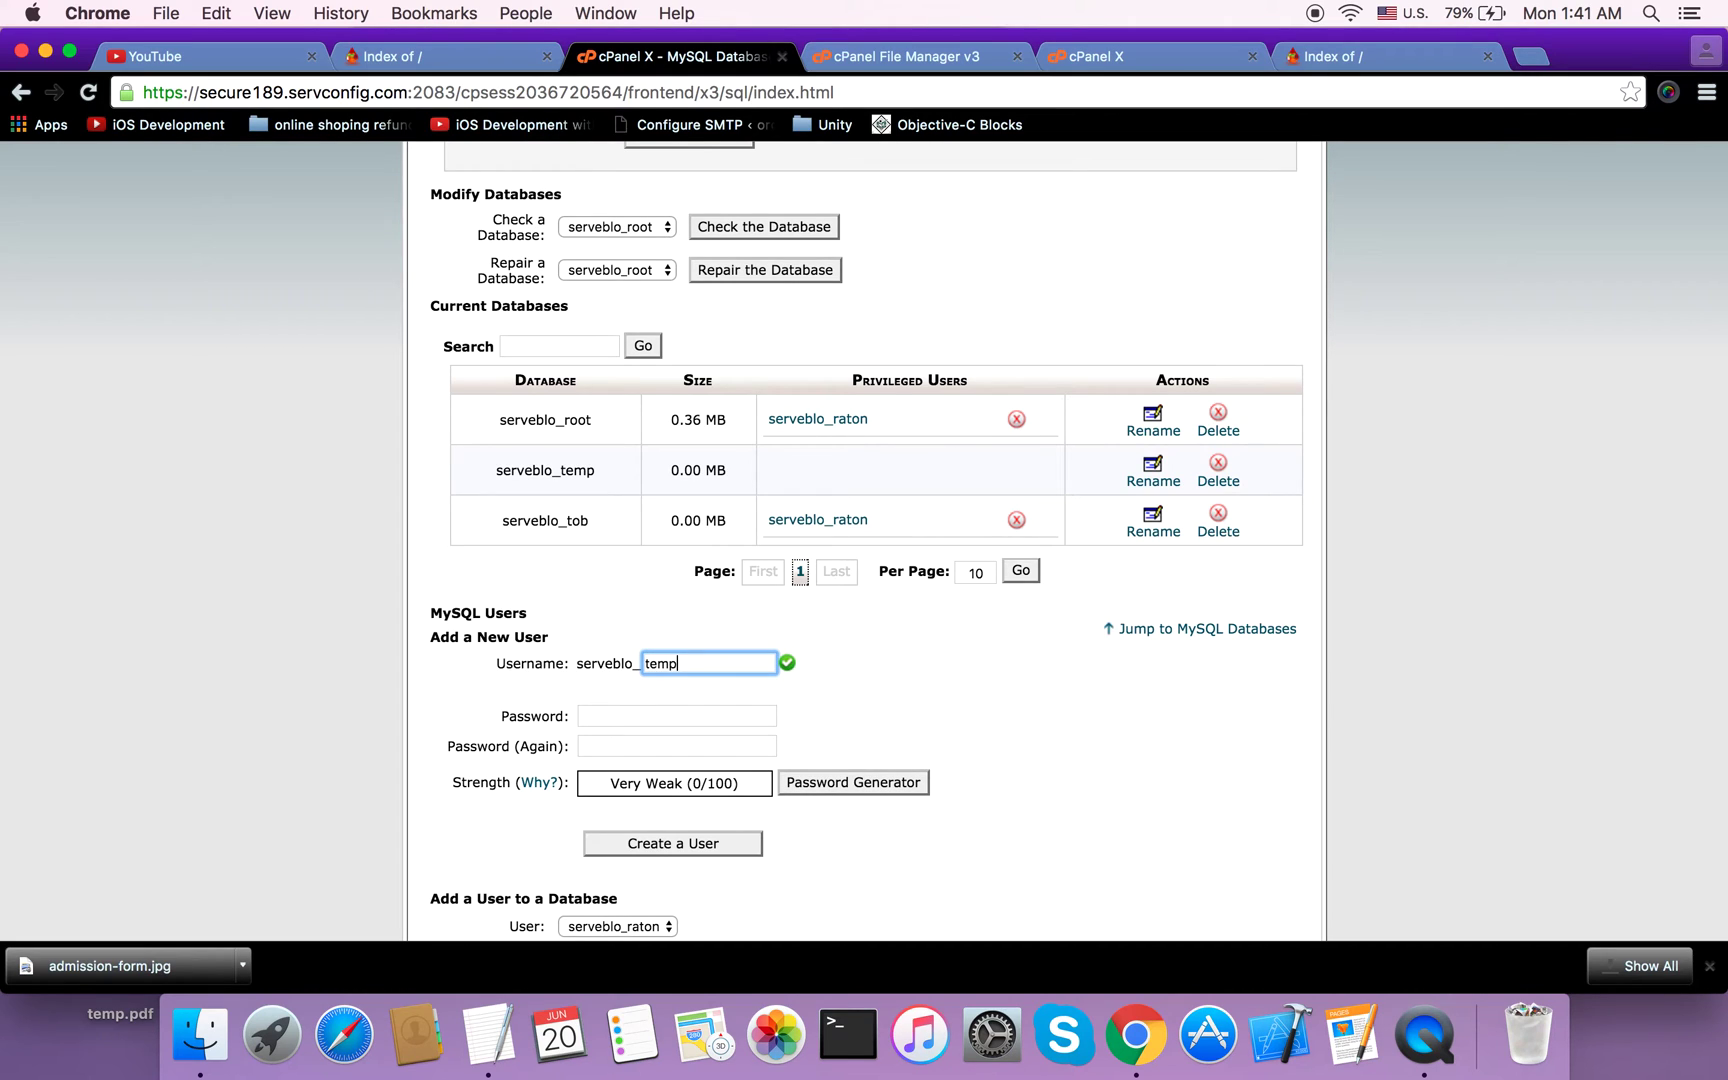
Step: Fill in matching passwords and create the MySQL user serveblo_temp
left_click(630, 716)
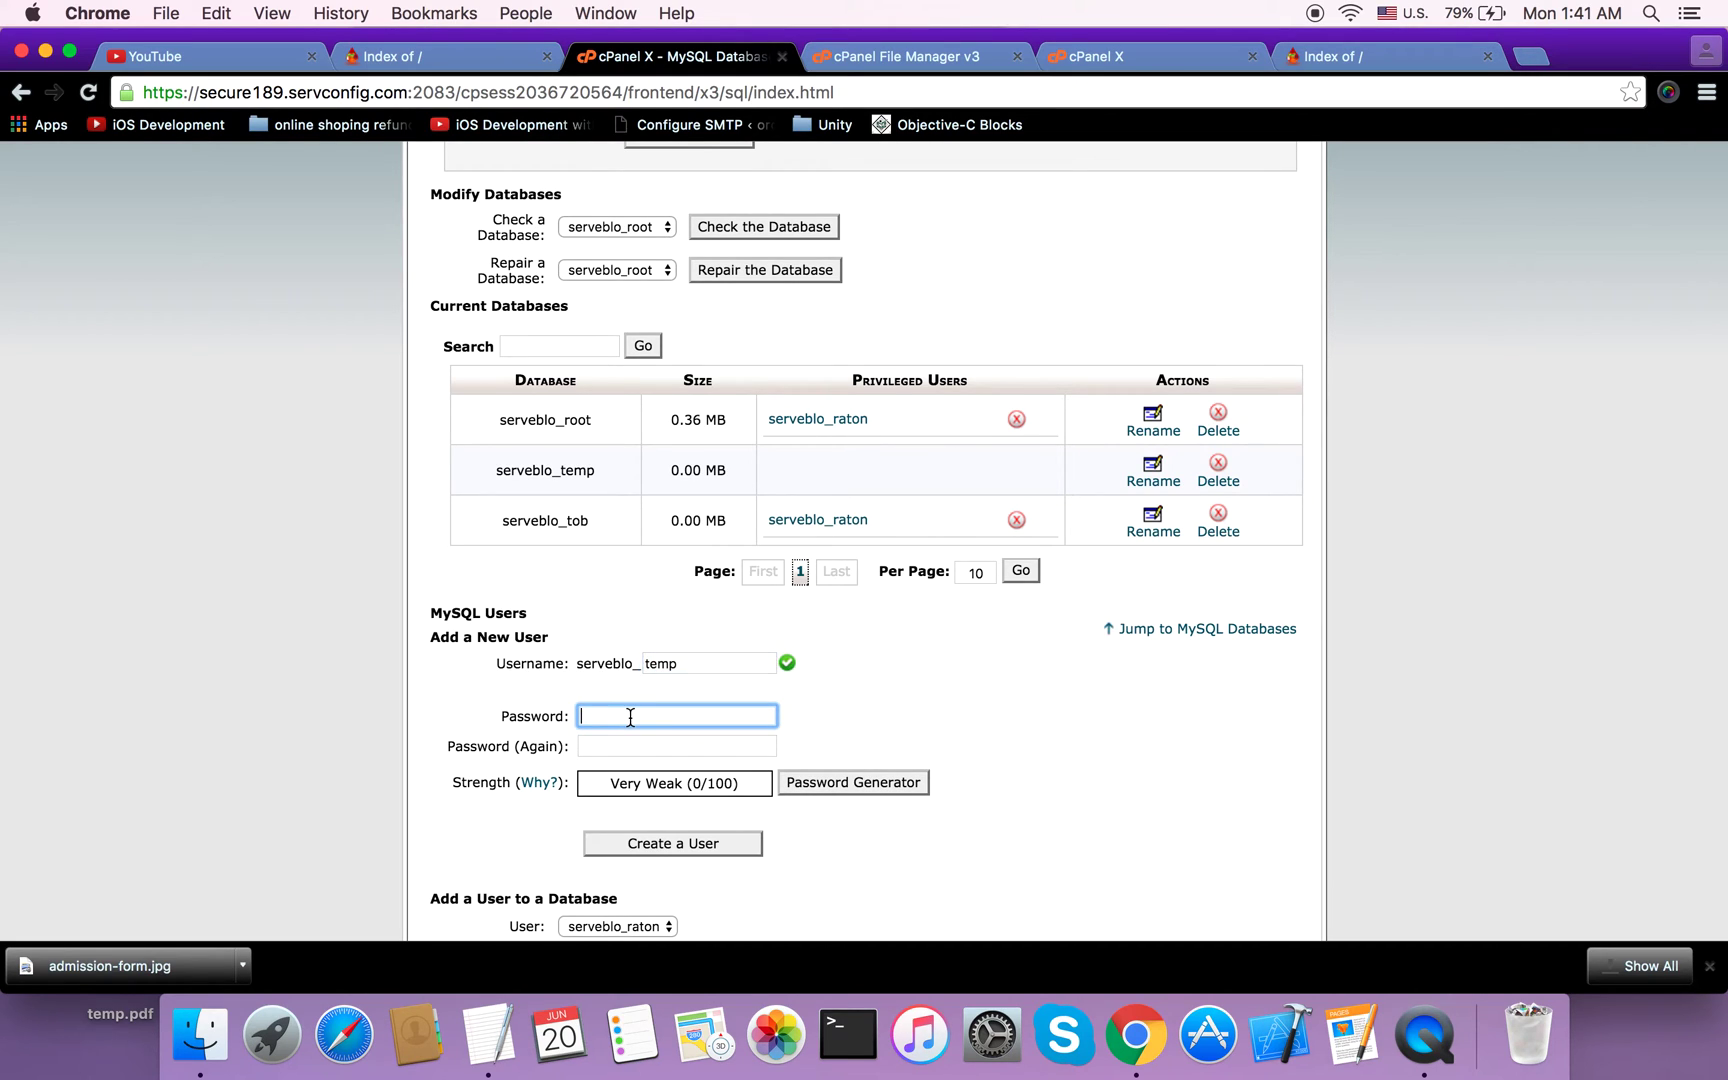
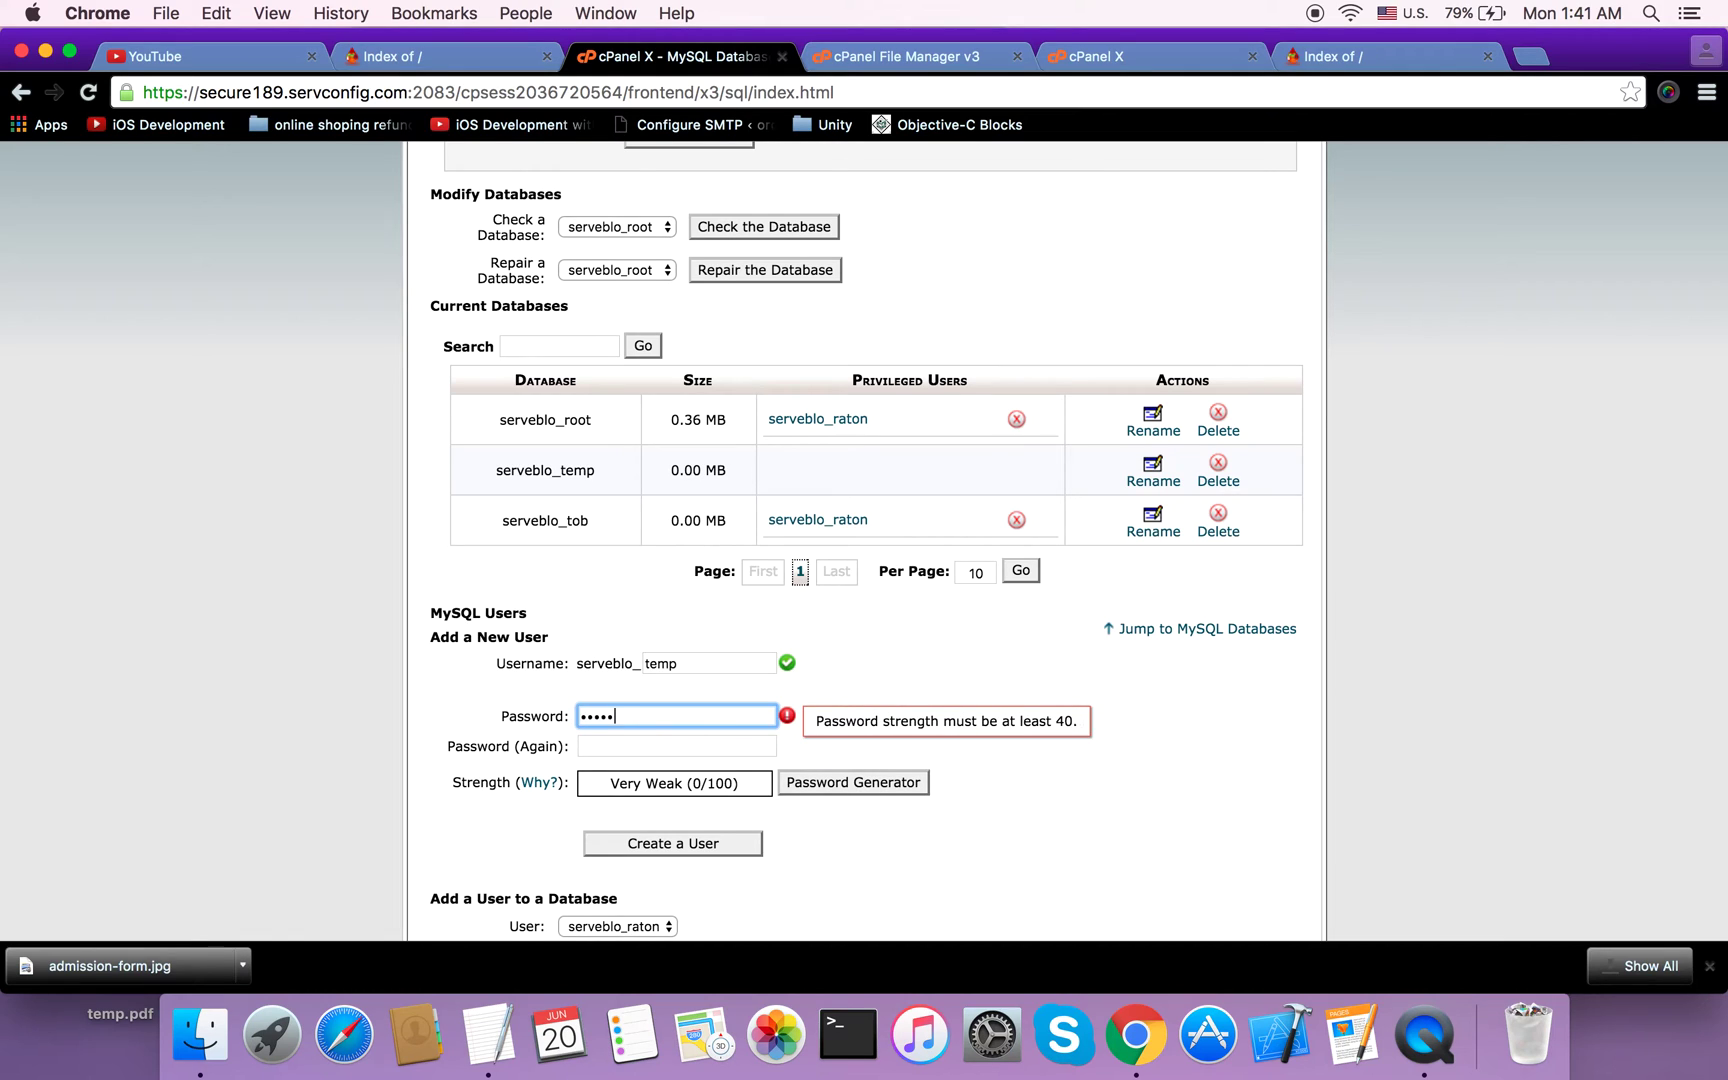
left_click(630, 749)
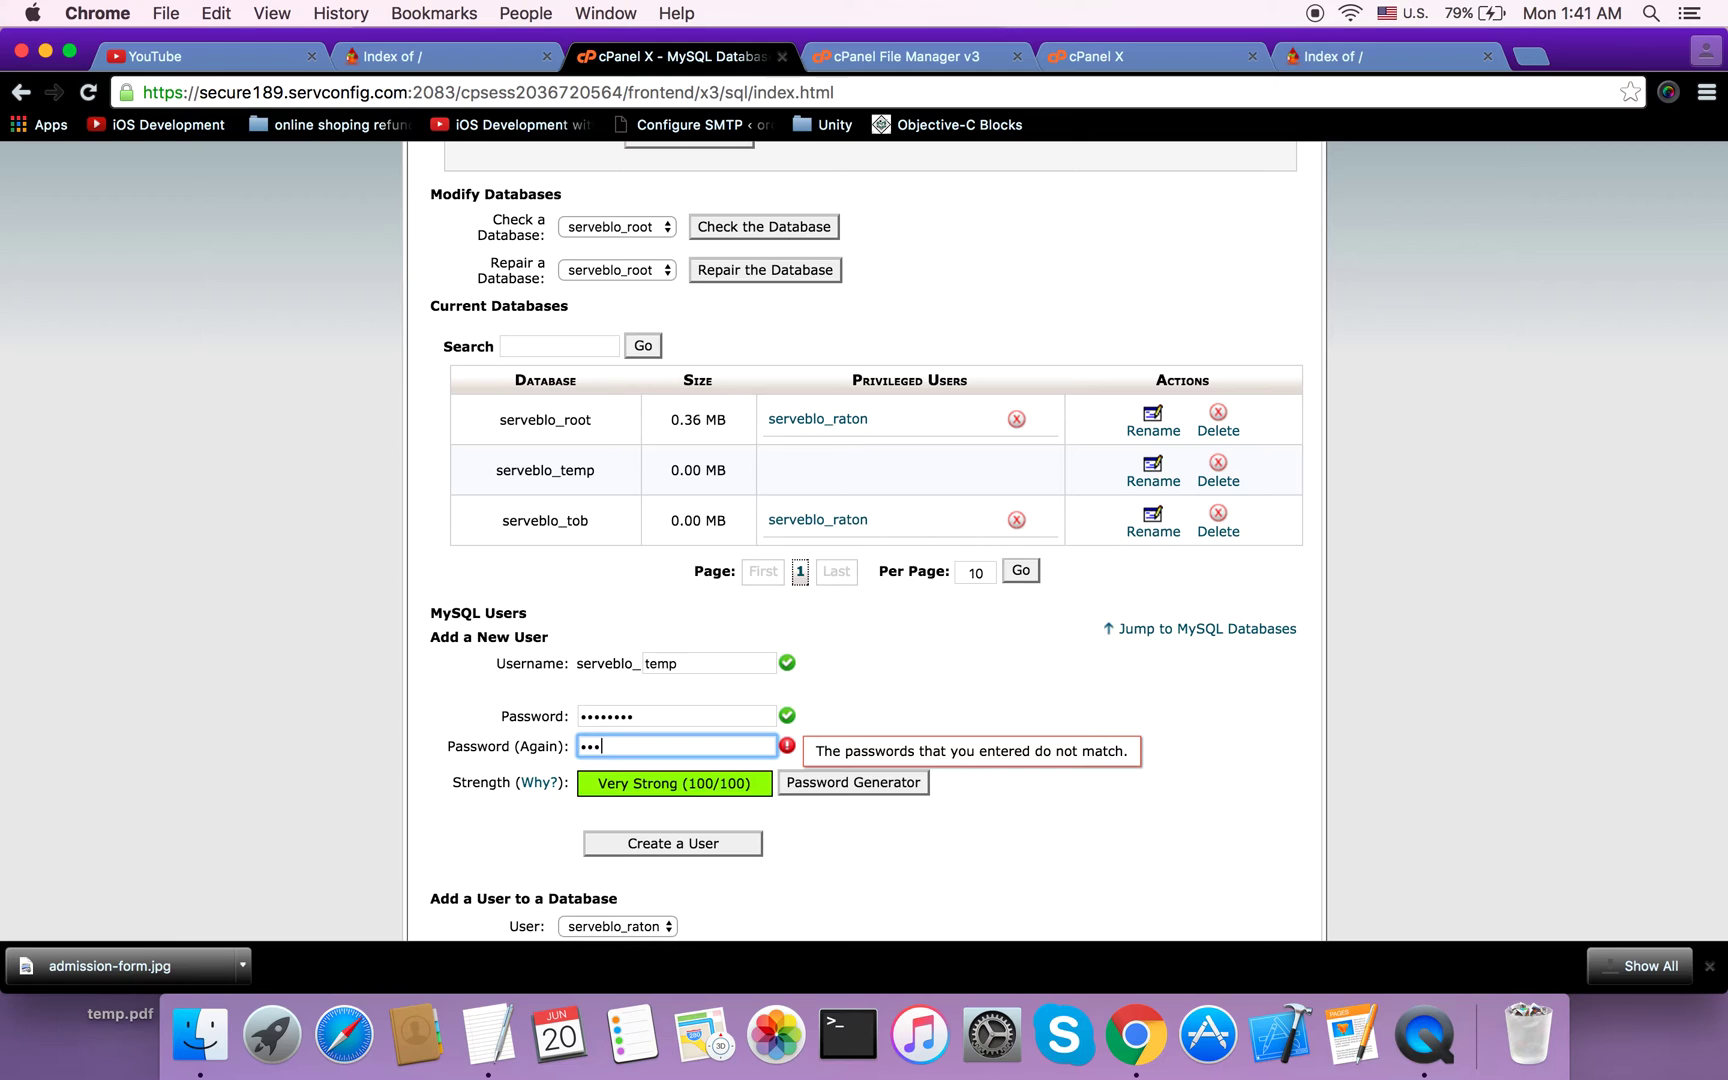
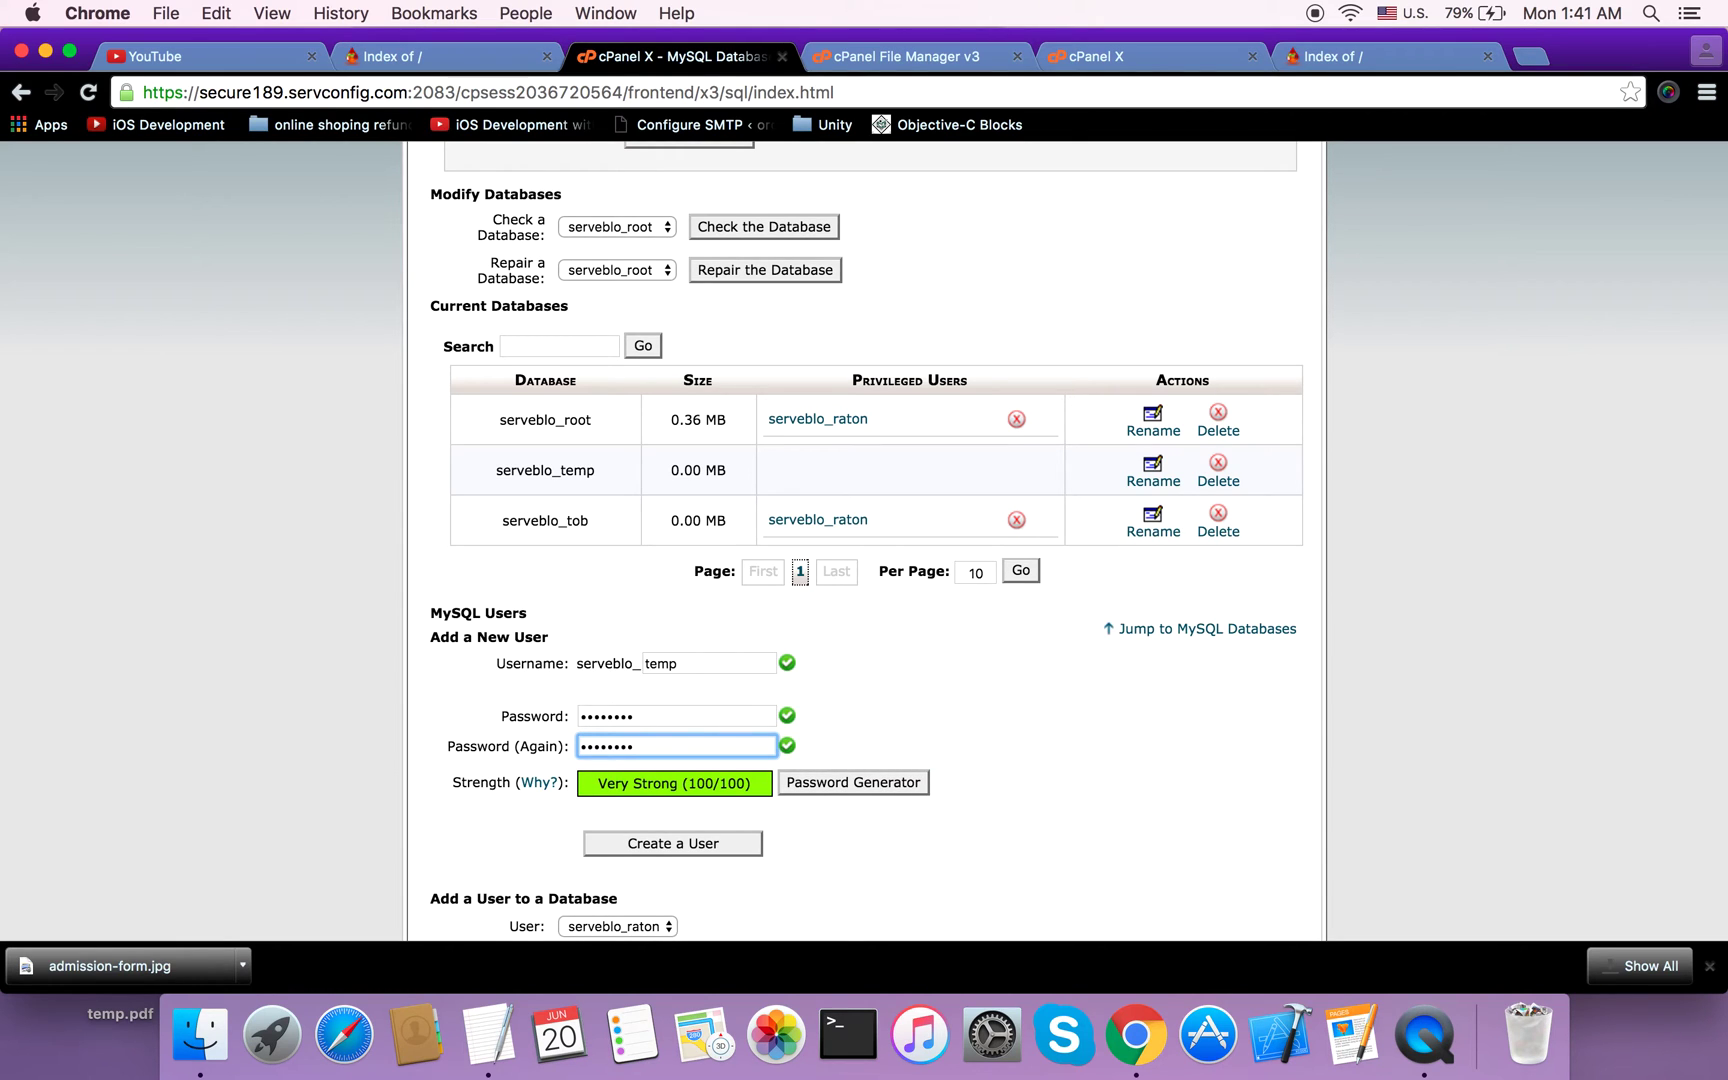
scroll(799, 842, "down", 2)
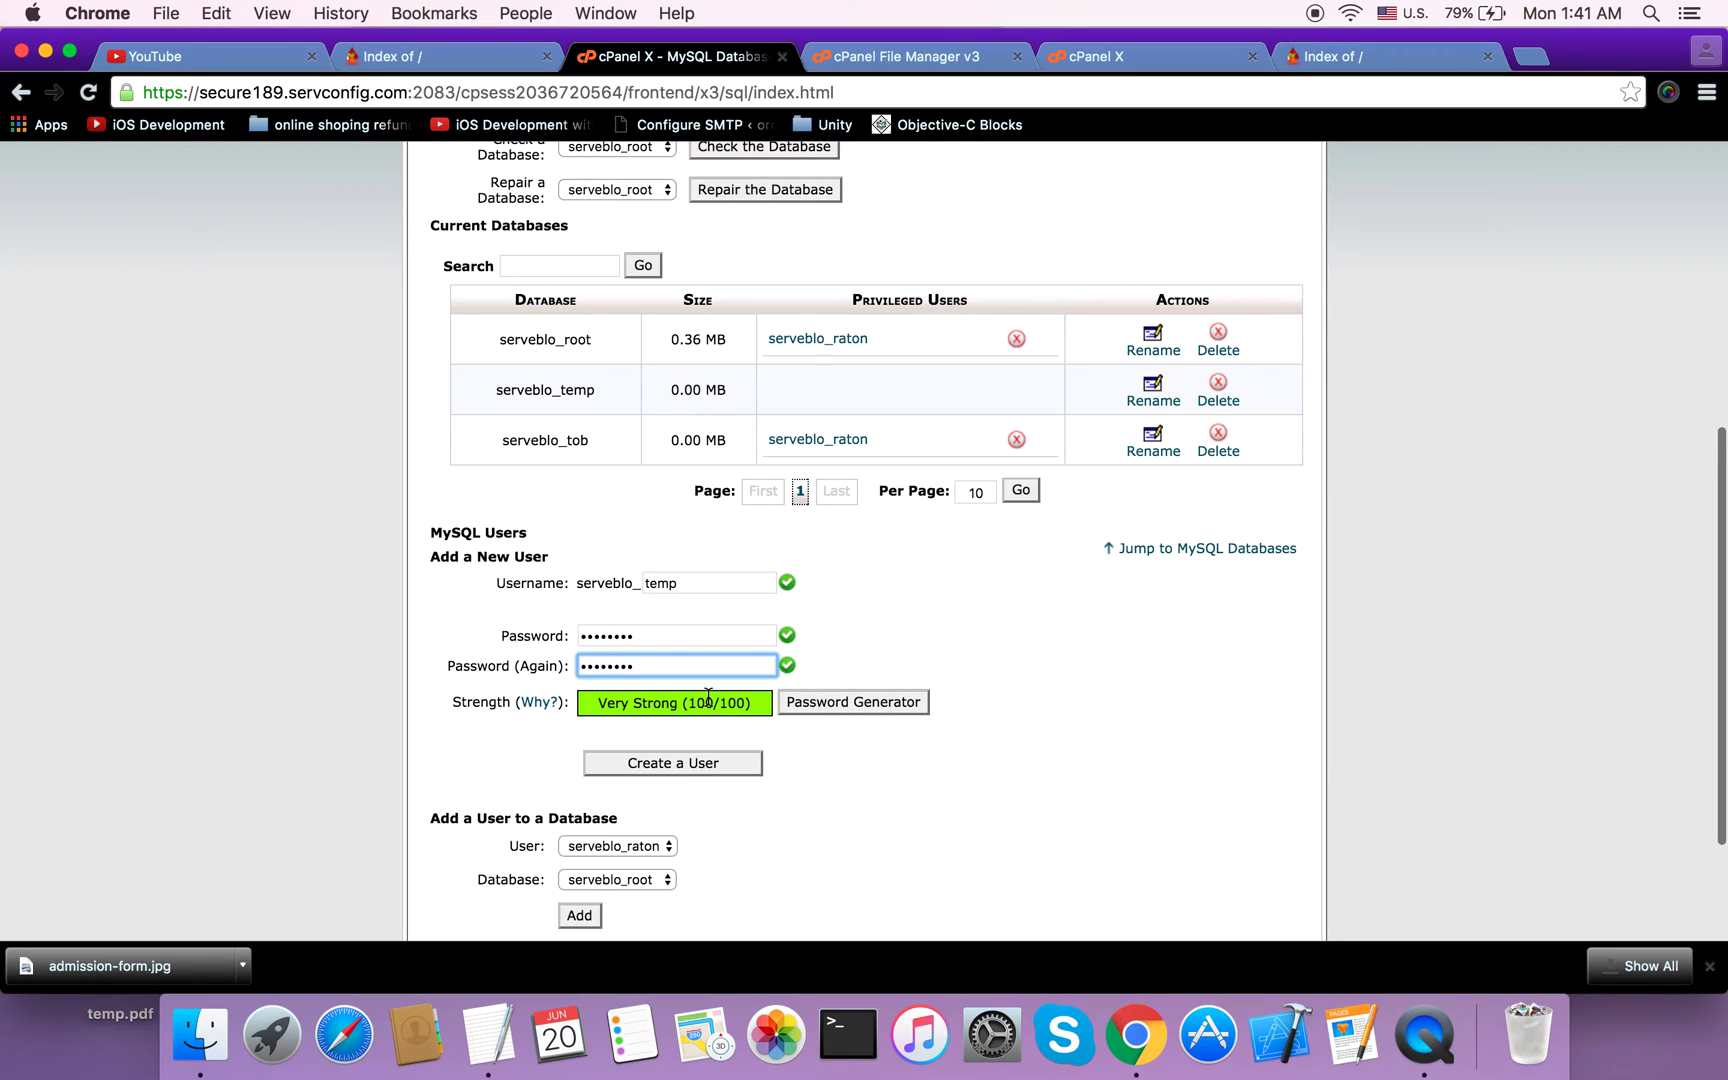
key("BackSpace")
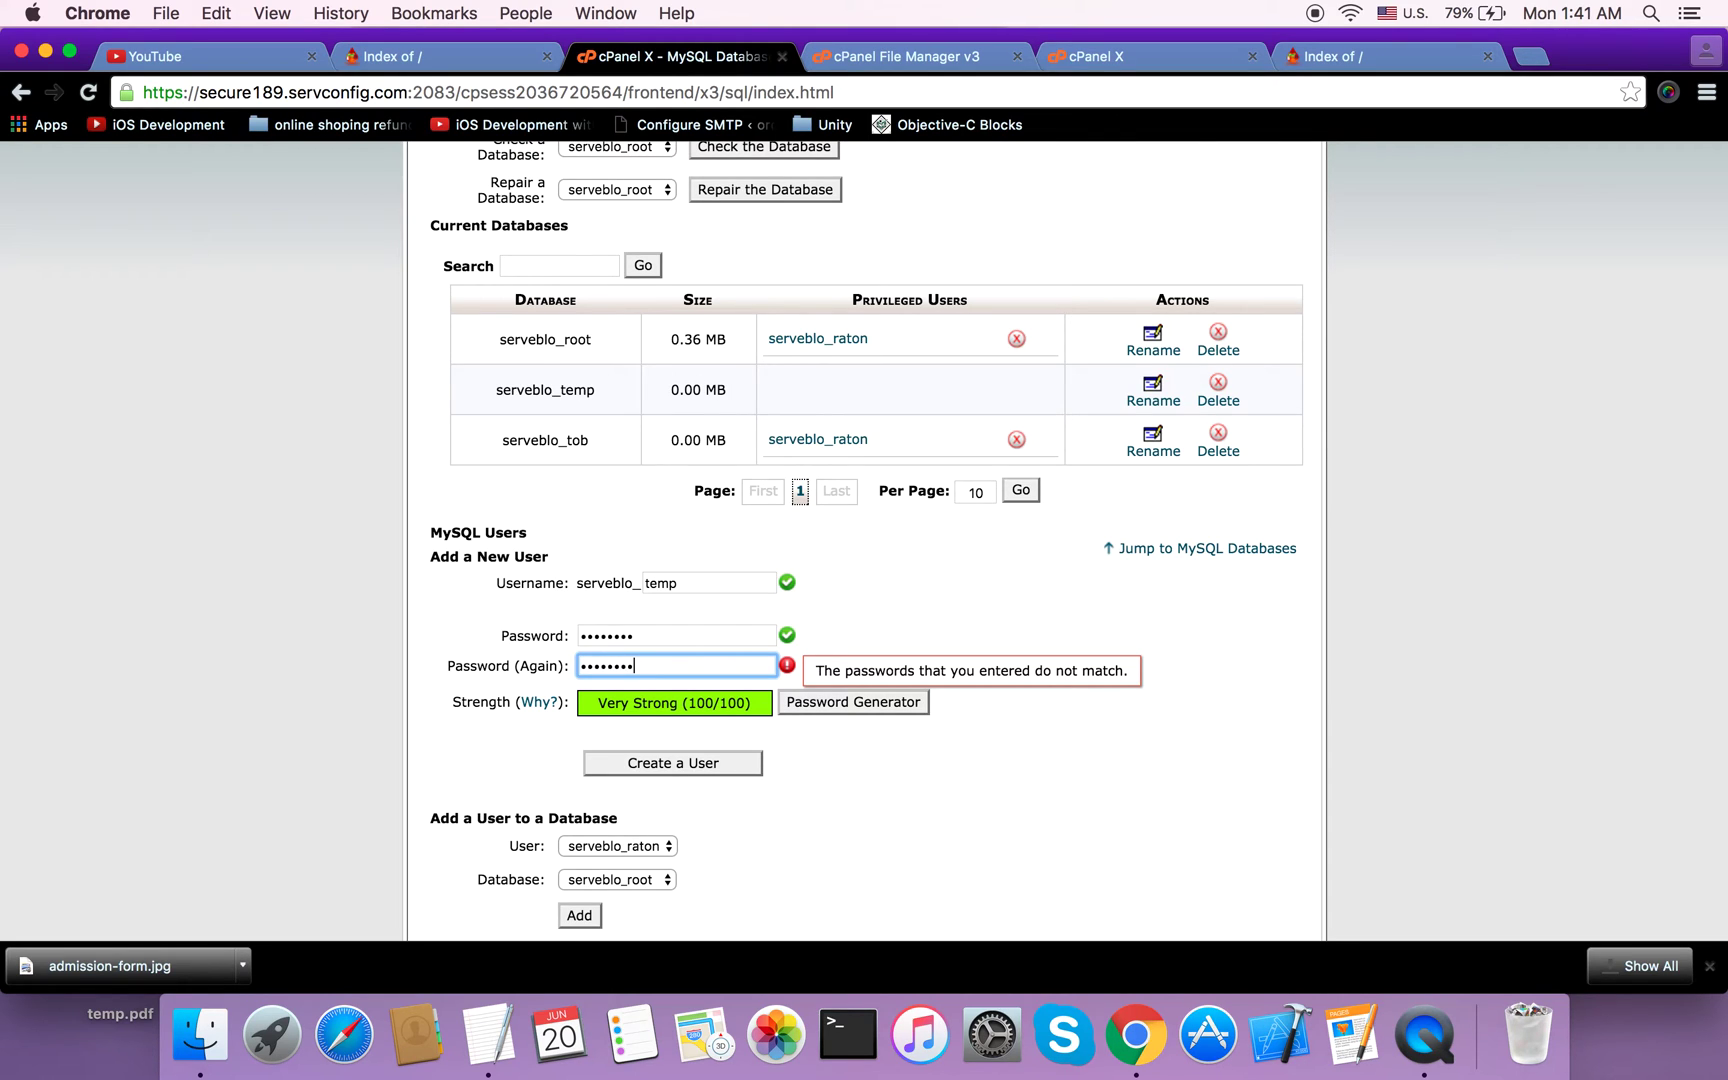
left_click(731, 636)
key("BackSpace")
key("BackSpace")
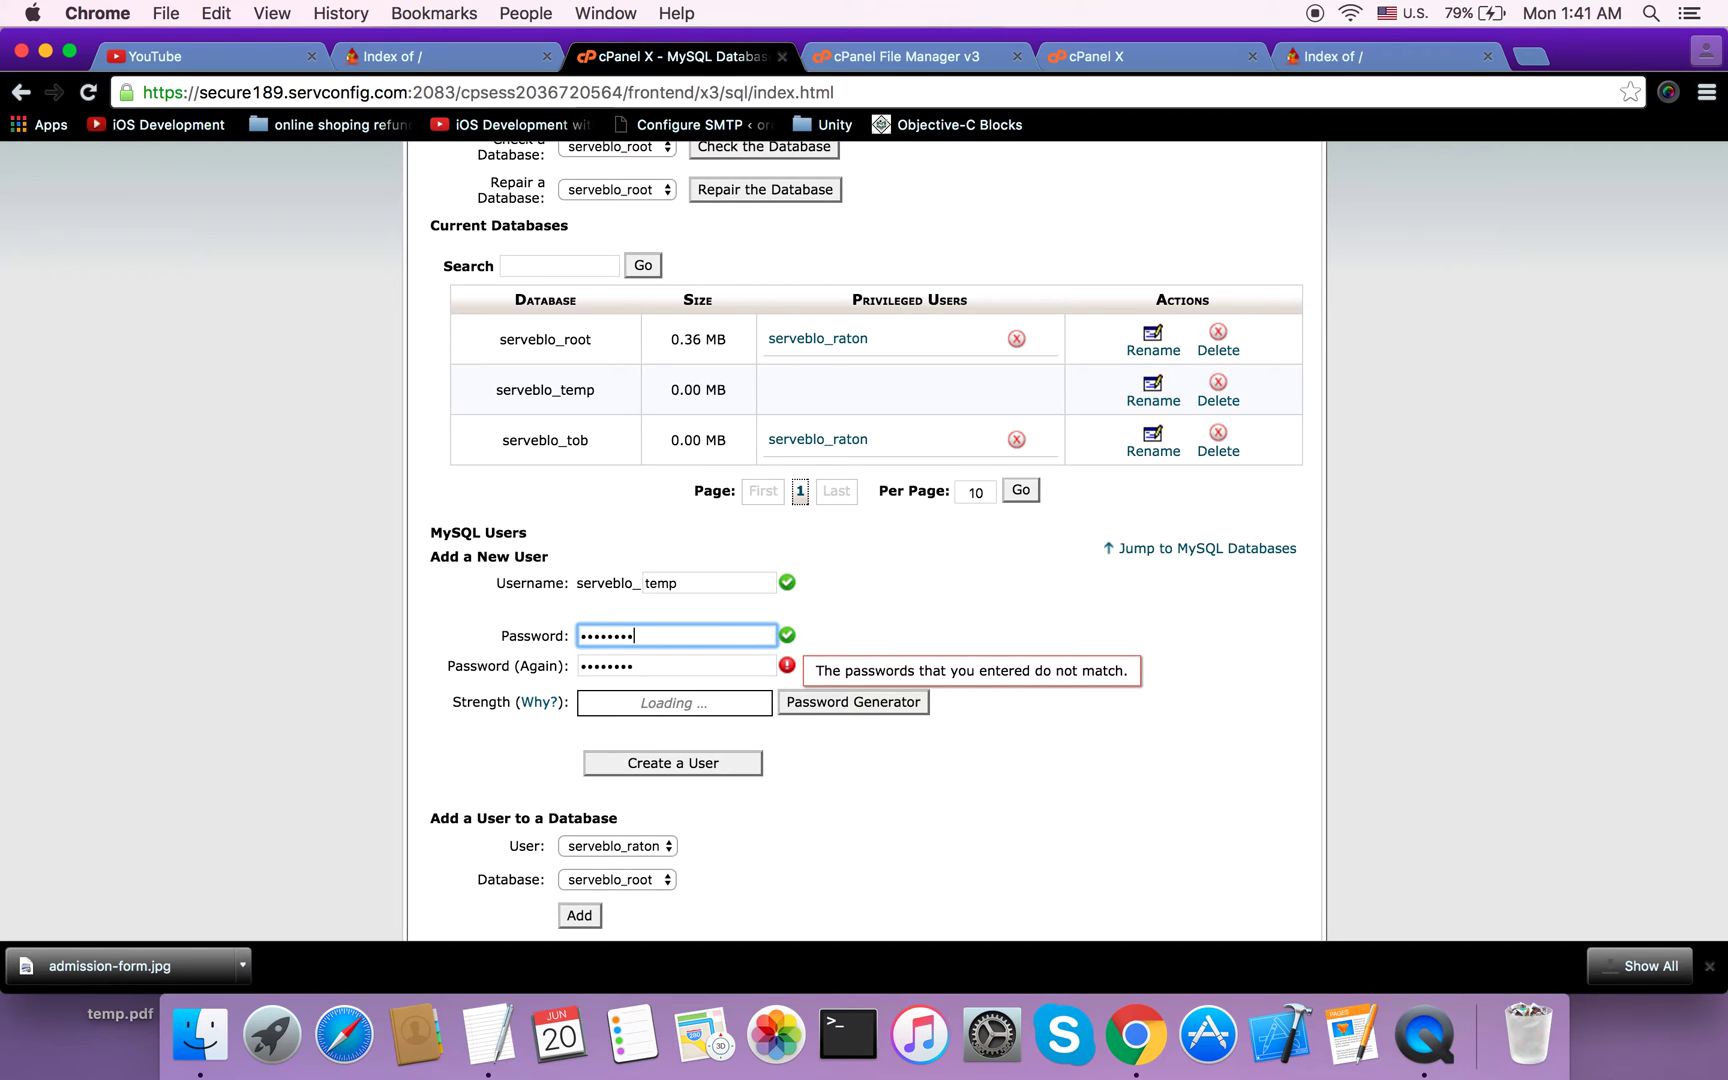
left_click(853, 814)
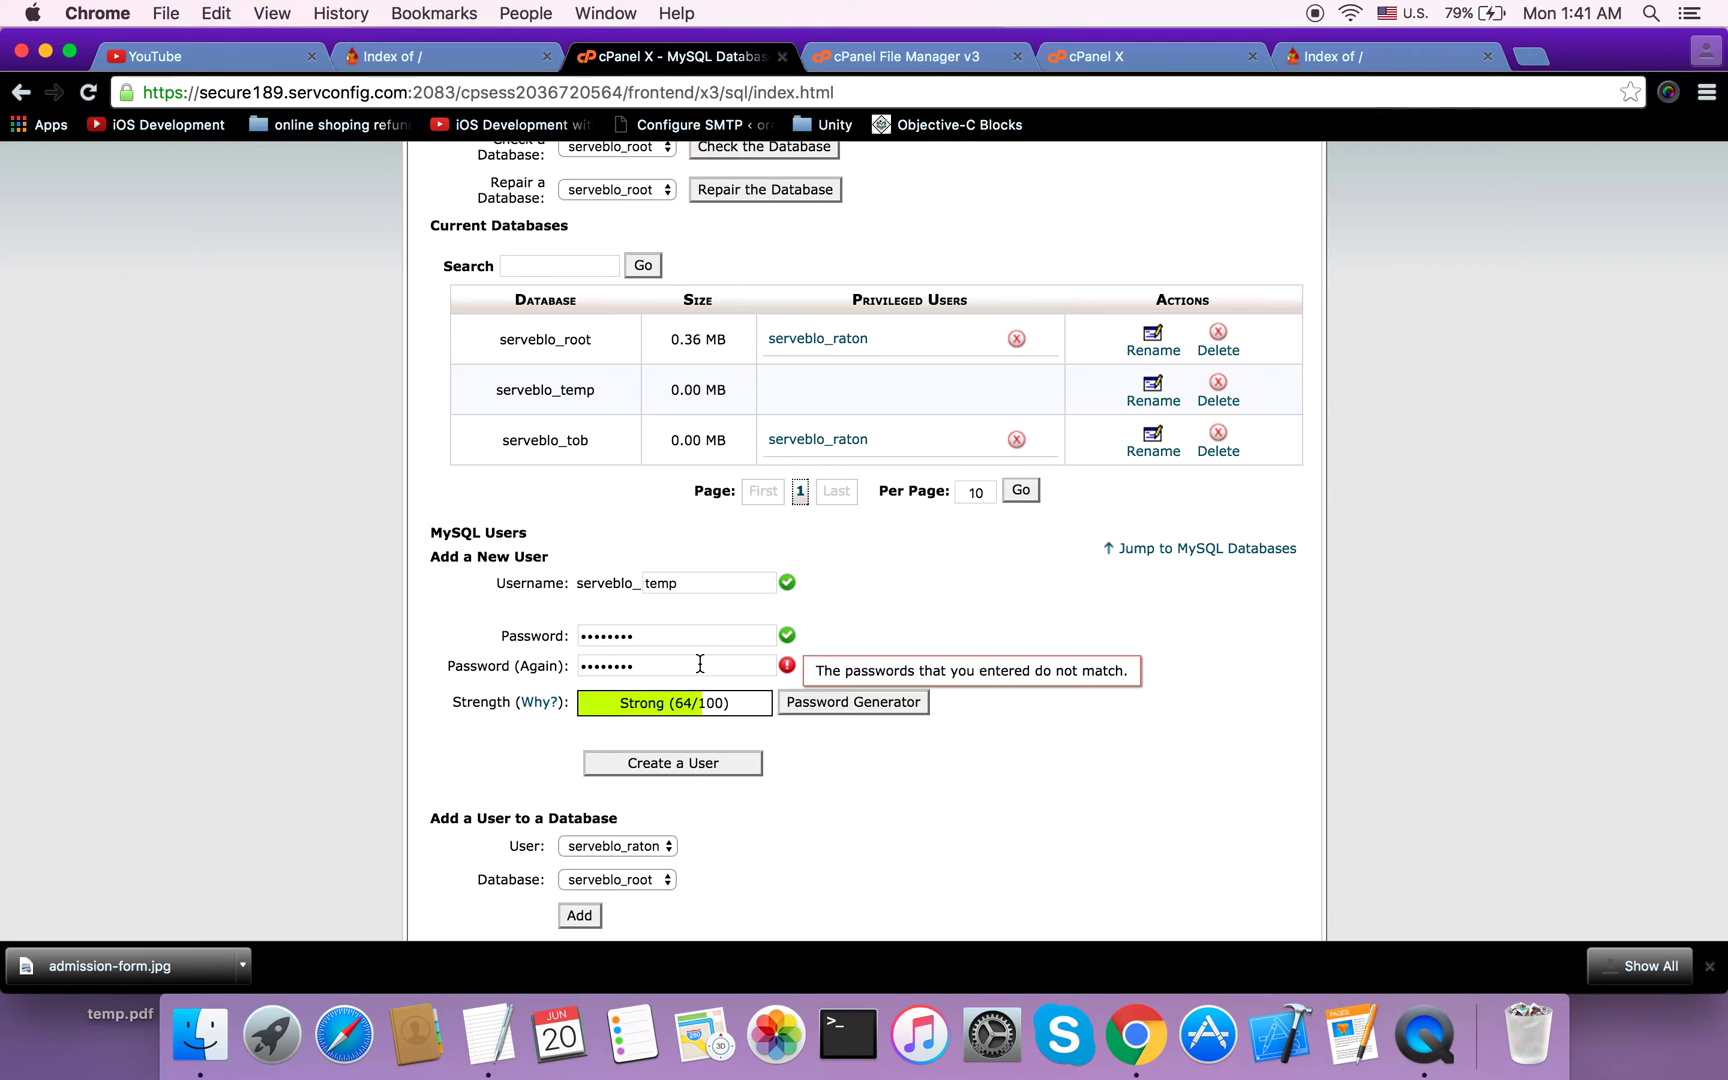
left_click(648, 764)
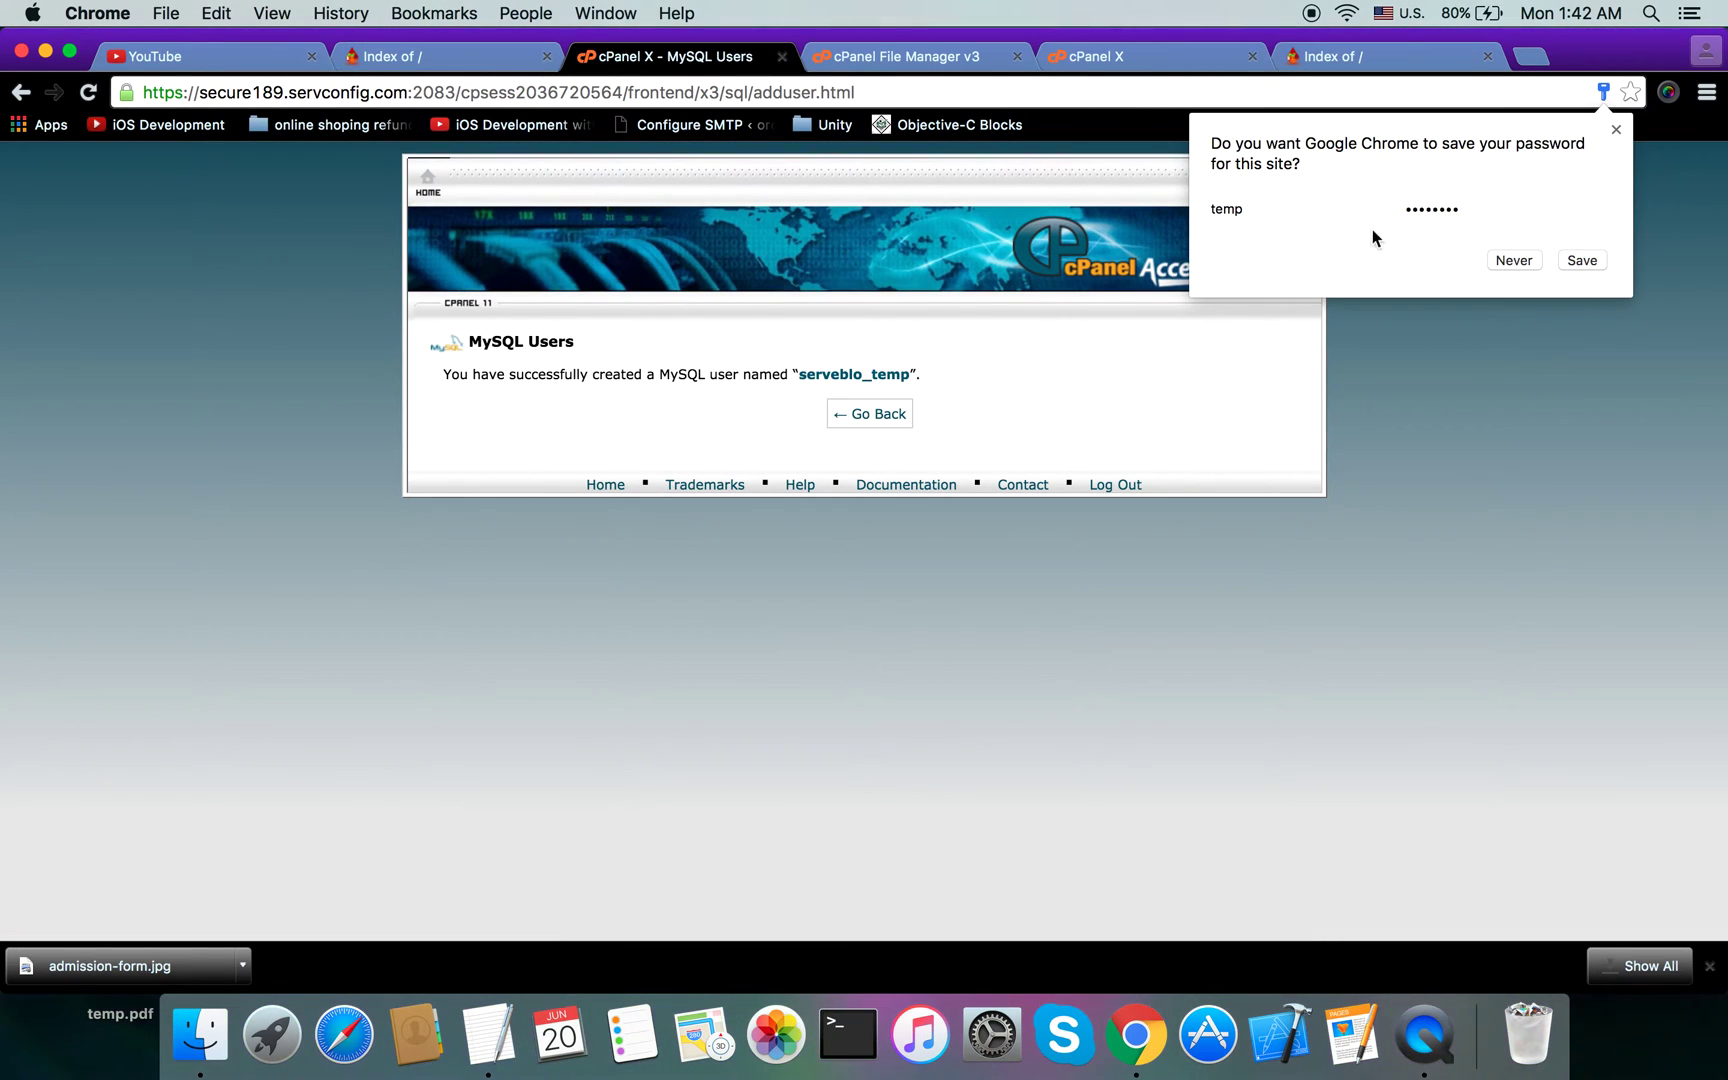
left_click(878, 413)
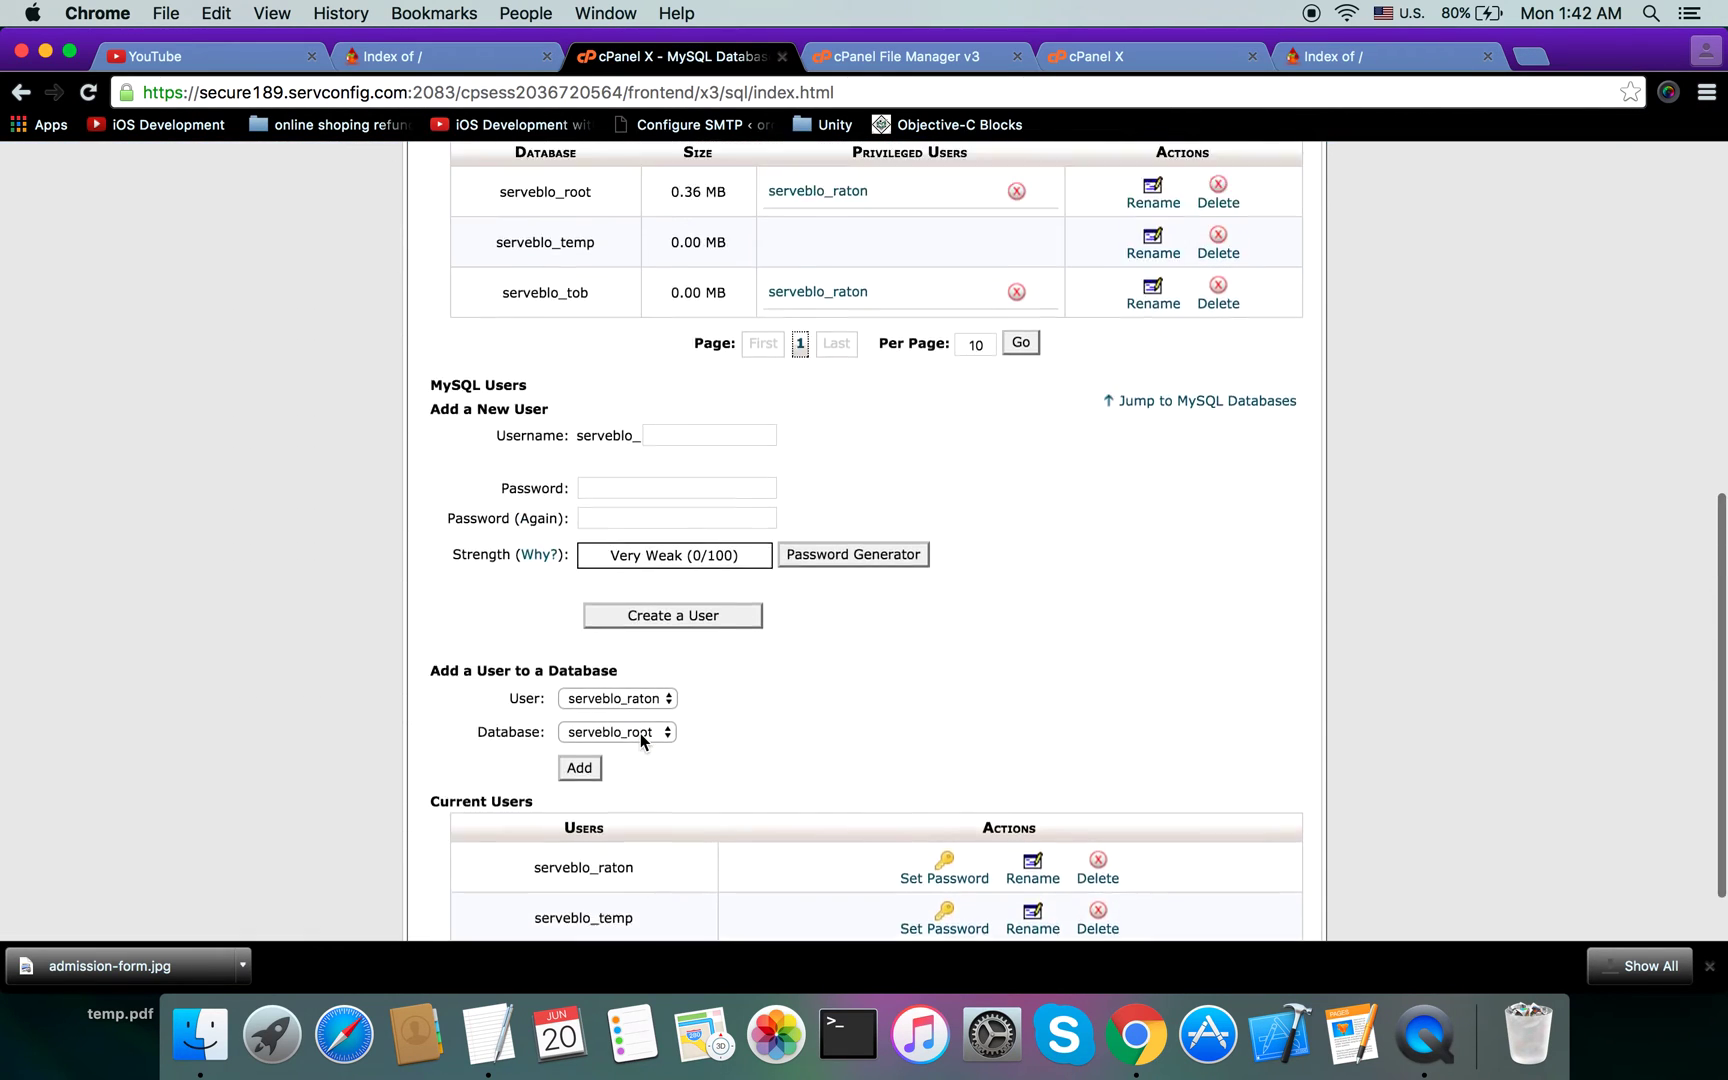
Step: Add the new serveblo_temp user to the serveblo_temp database
scroll(640, 740, "down", 3)
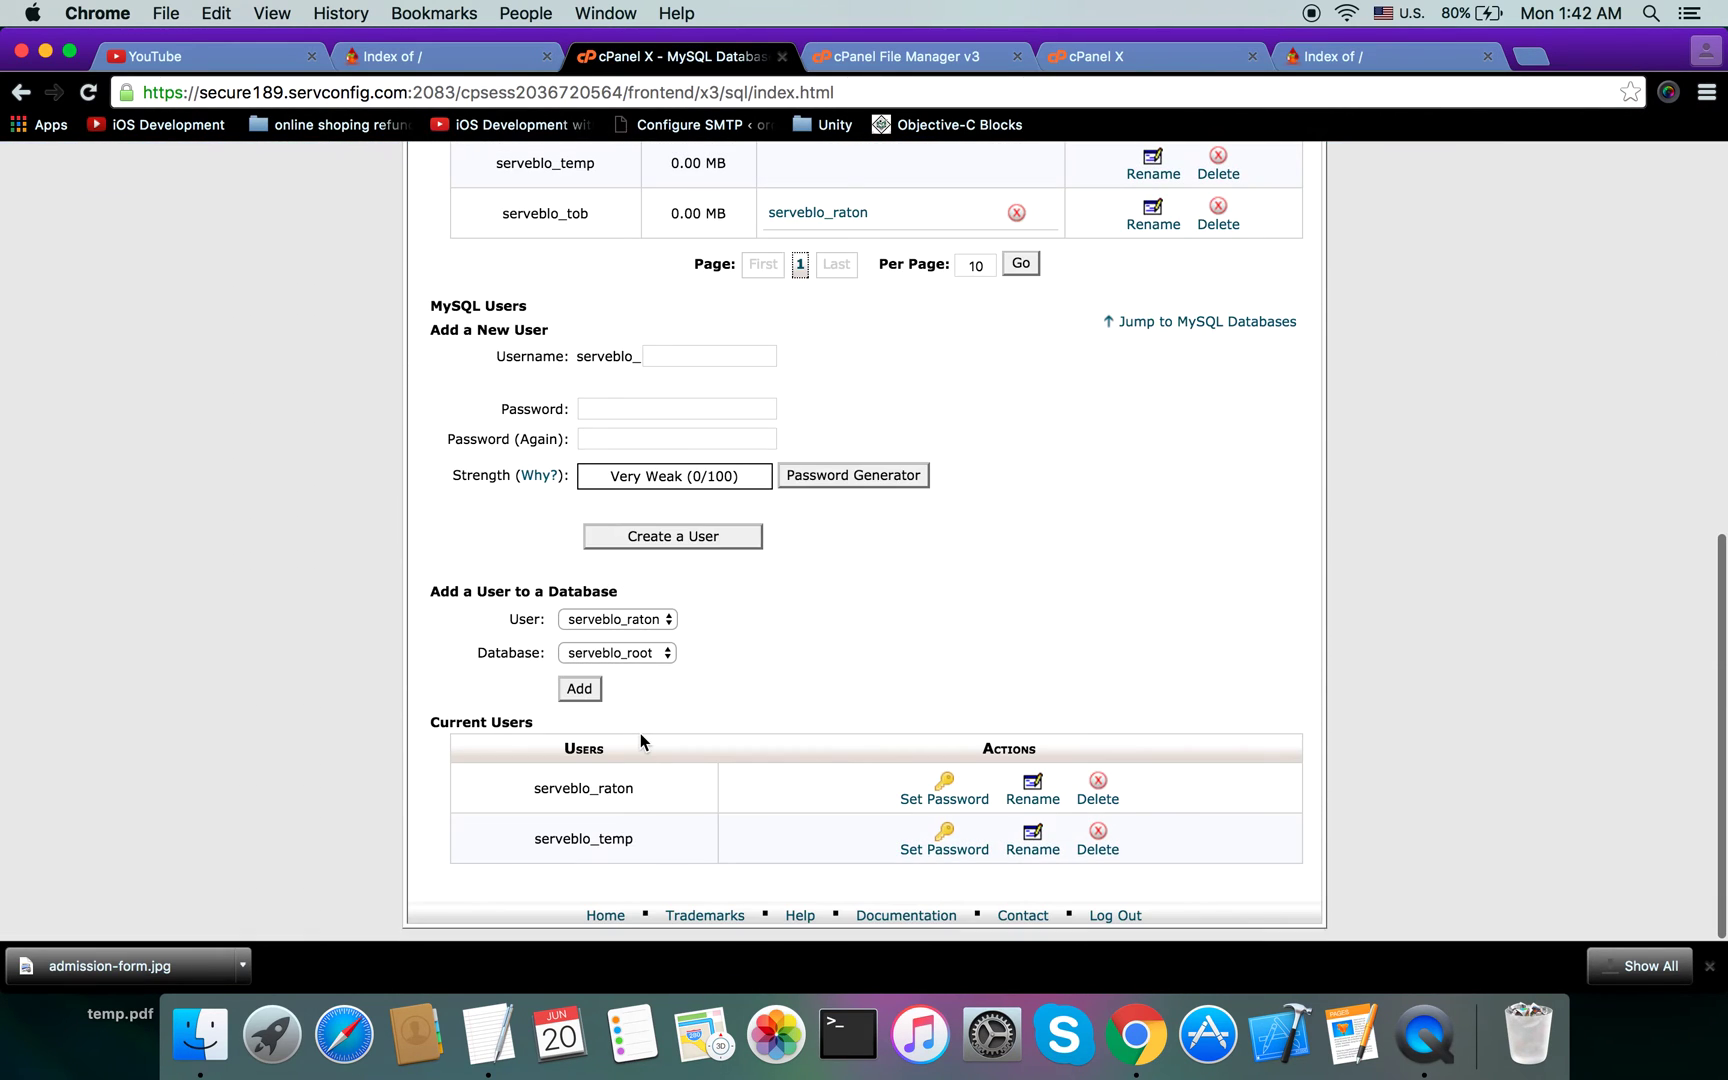
left_click(640, 620)
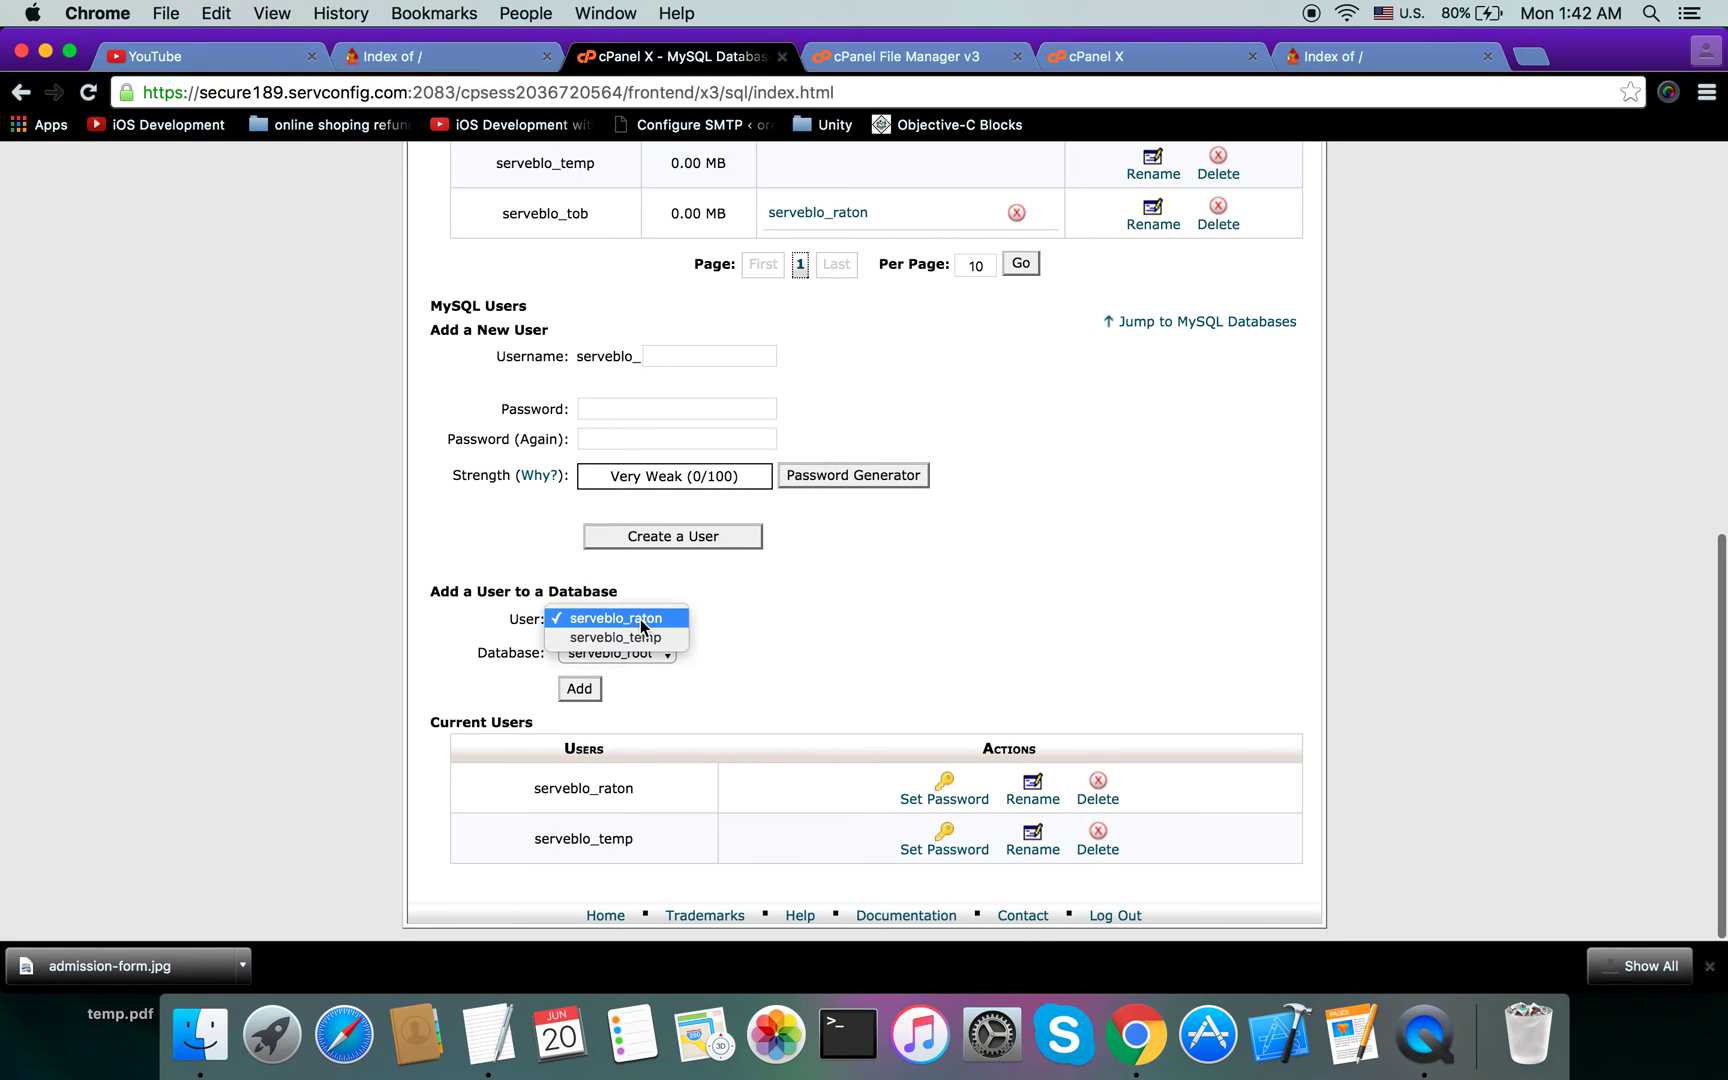
left_click(641, 631)
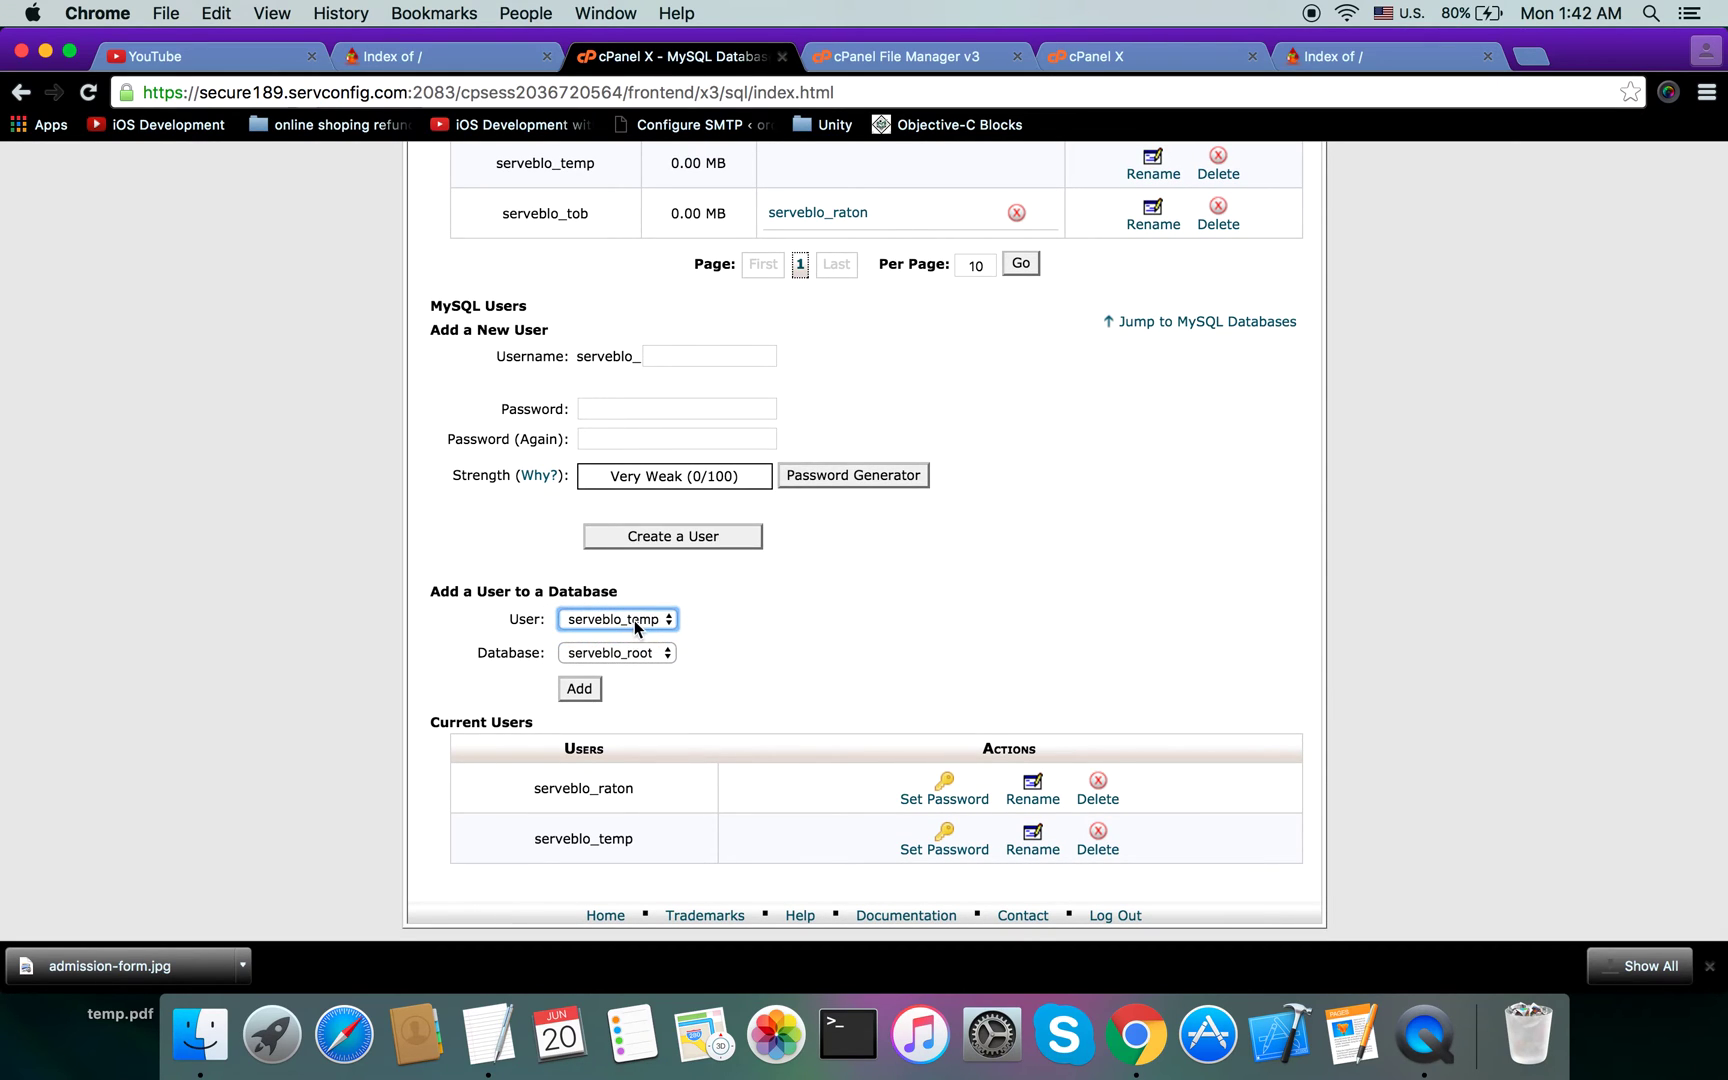
left_click(652, 655)
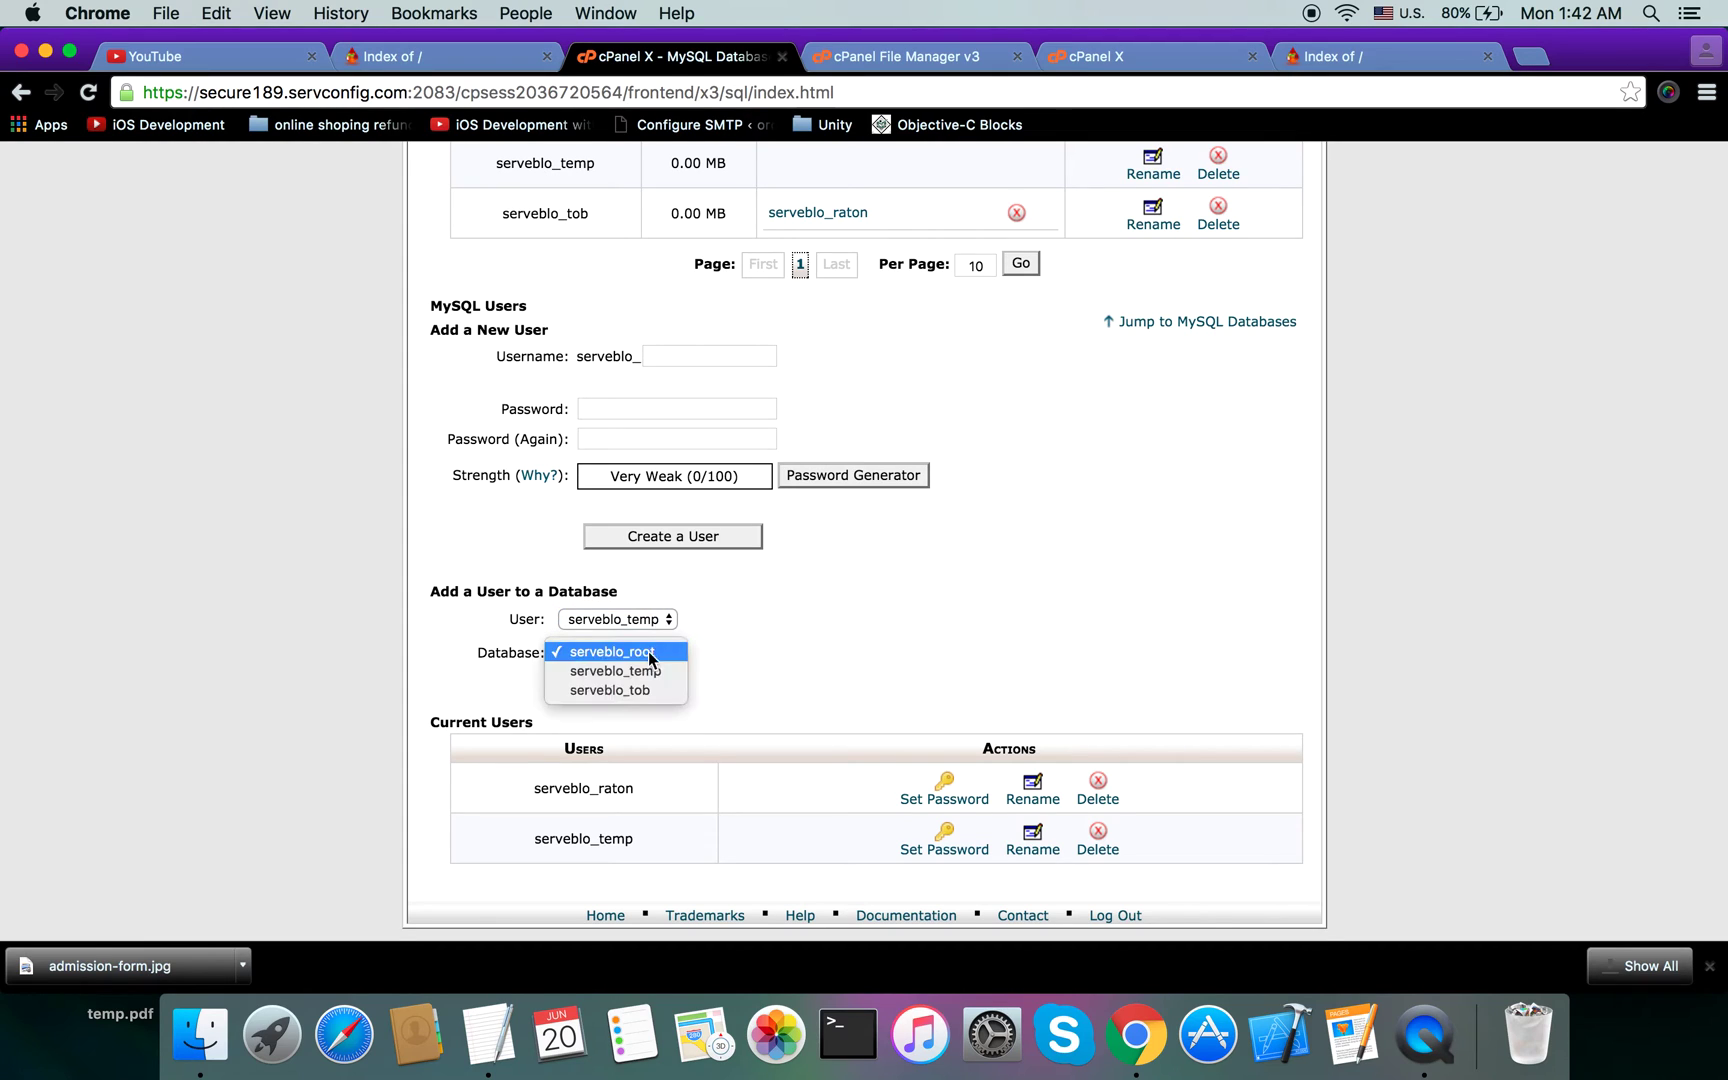
left_click(637, 670)
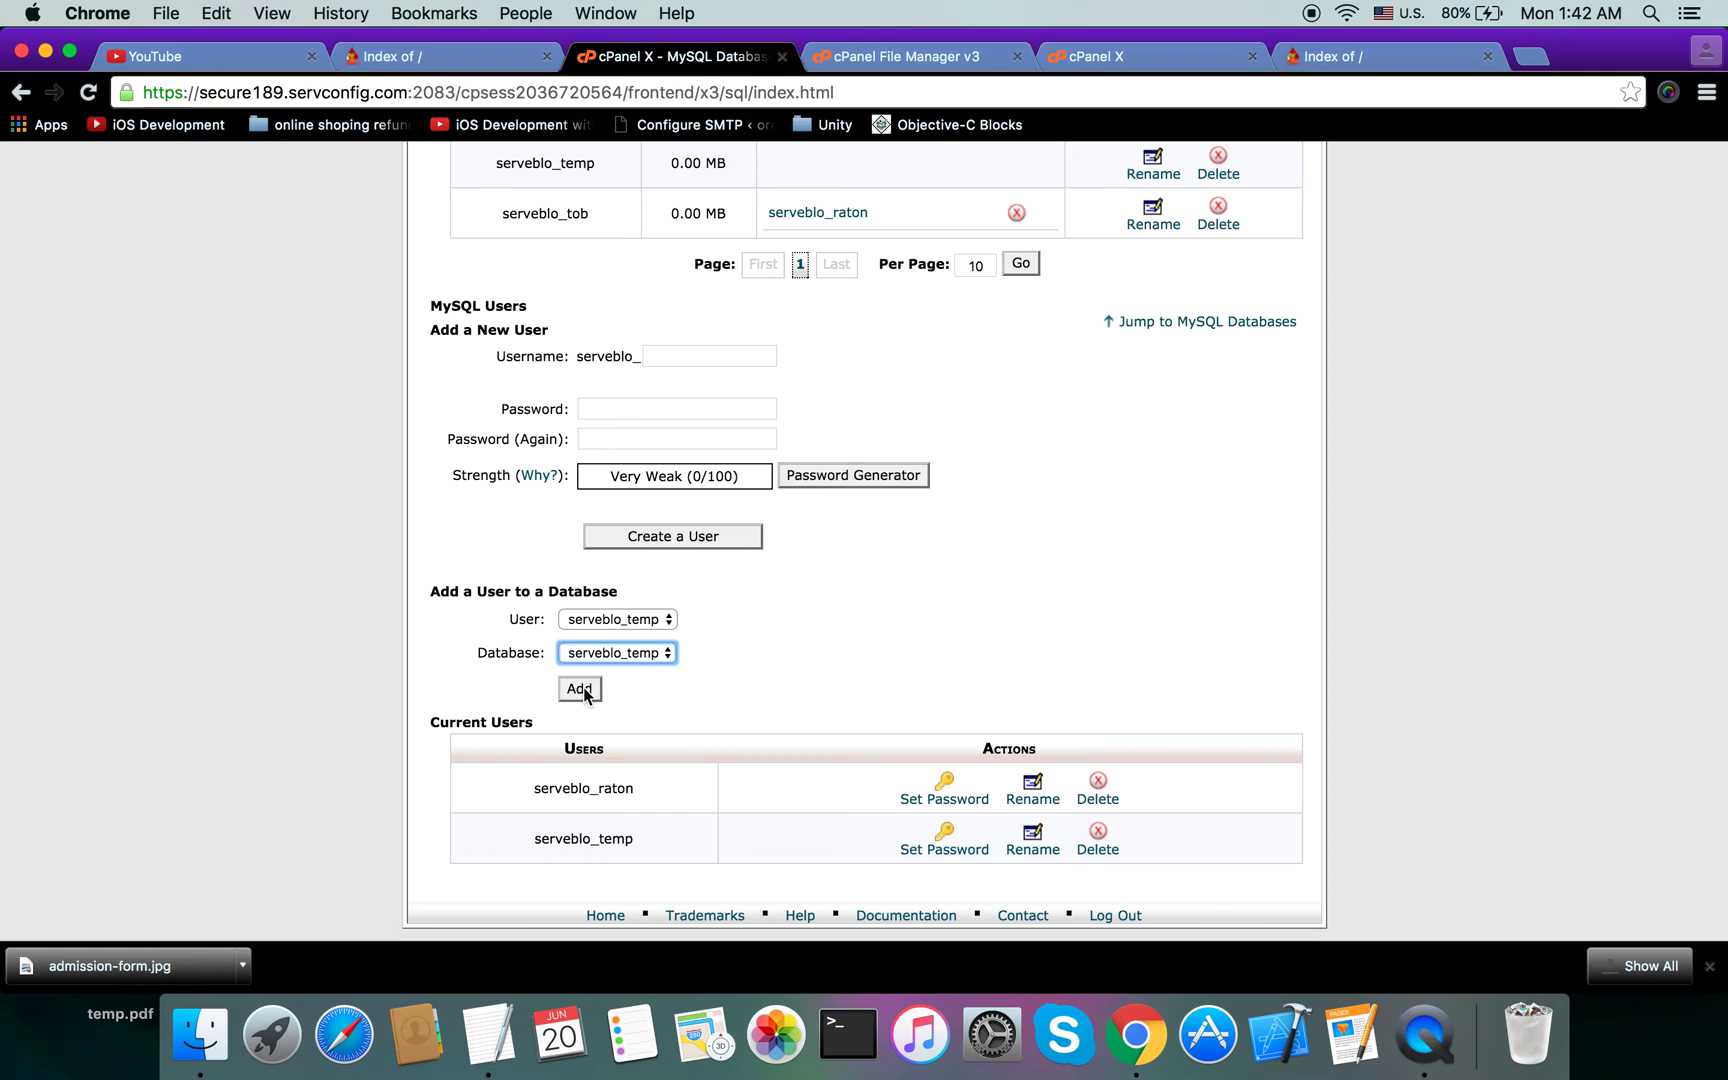
left_click(580, 689)
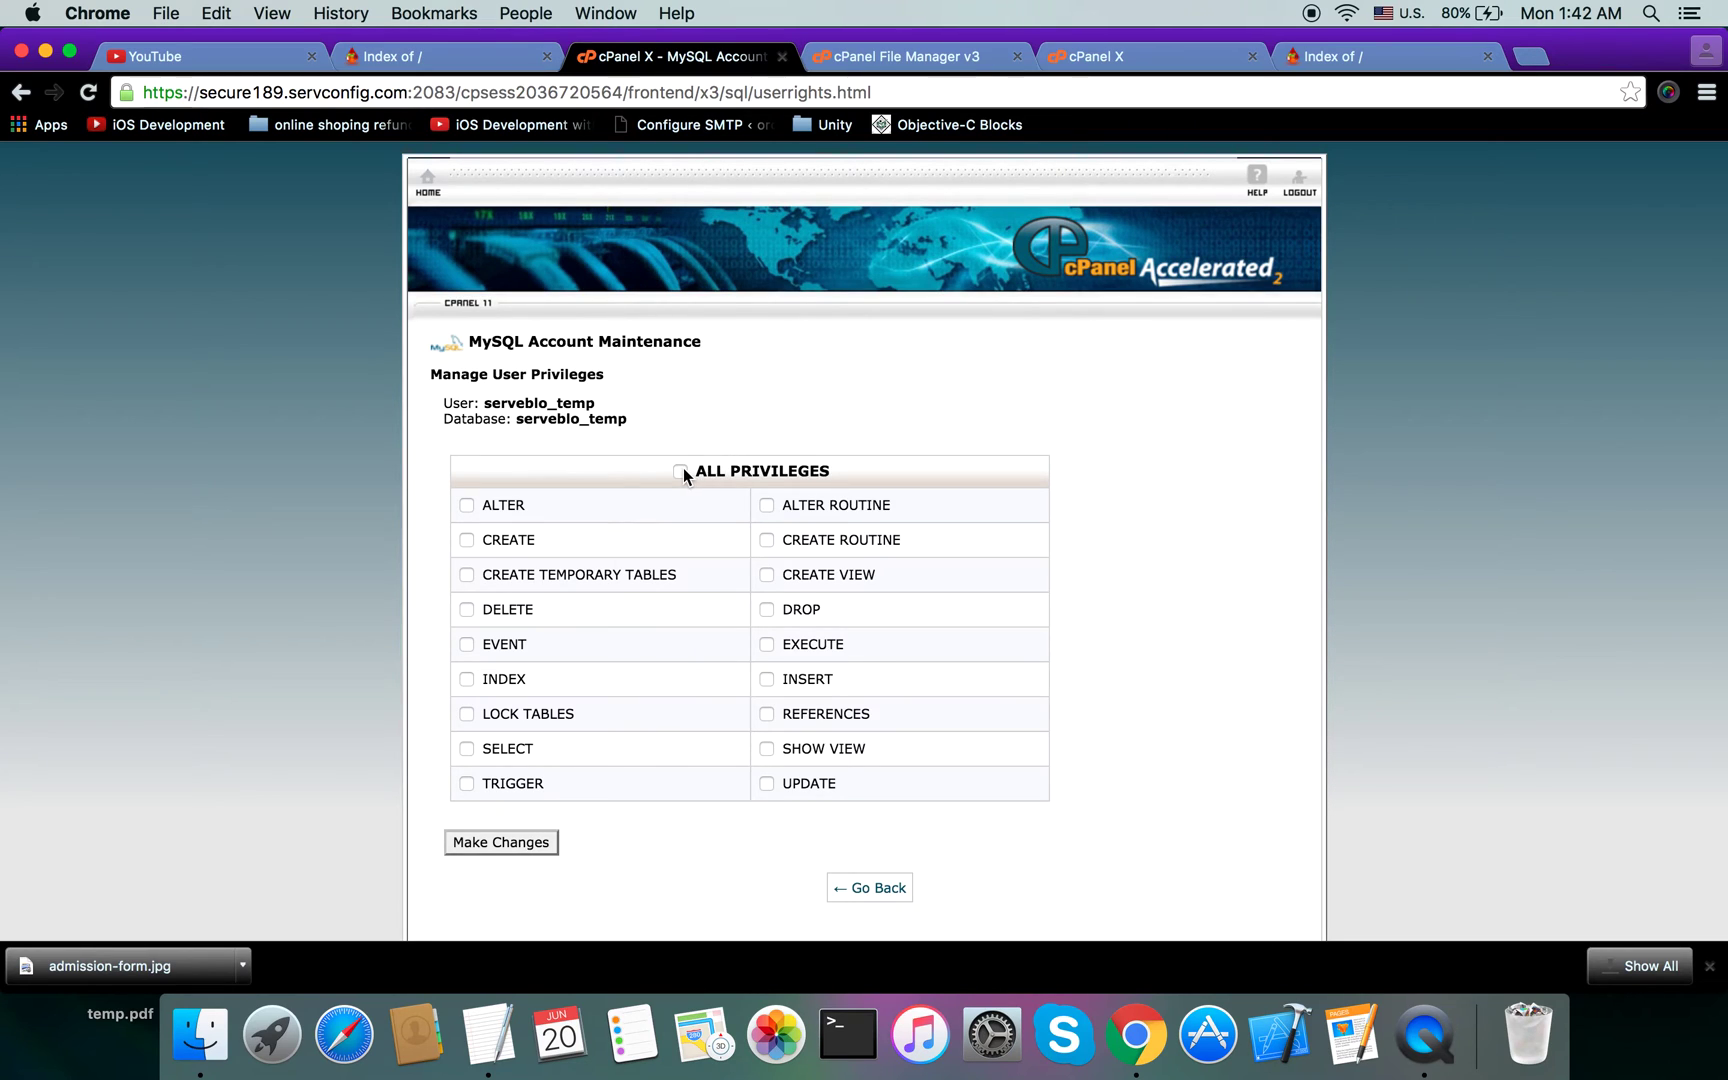
Step: Grant the serveblo_temp user ALL PRIVILEGES on serveblo_temp and save the changes
left_click(682, 471)
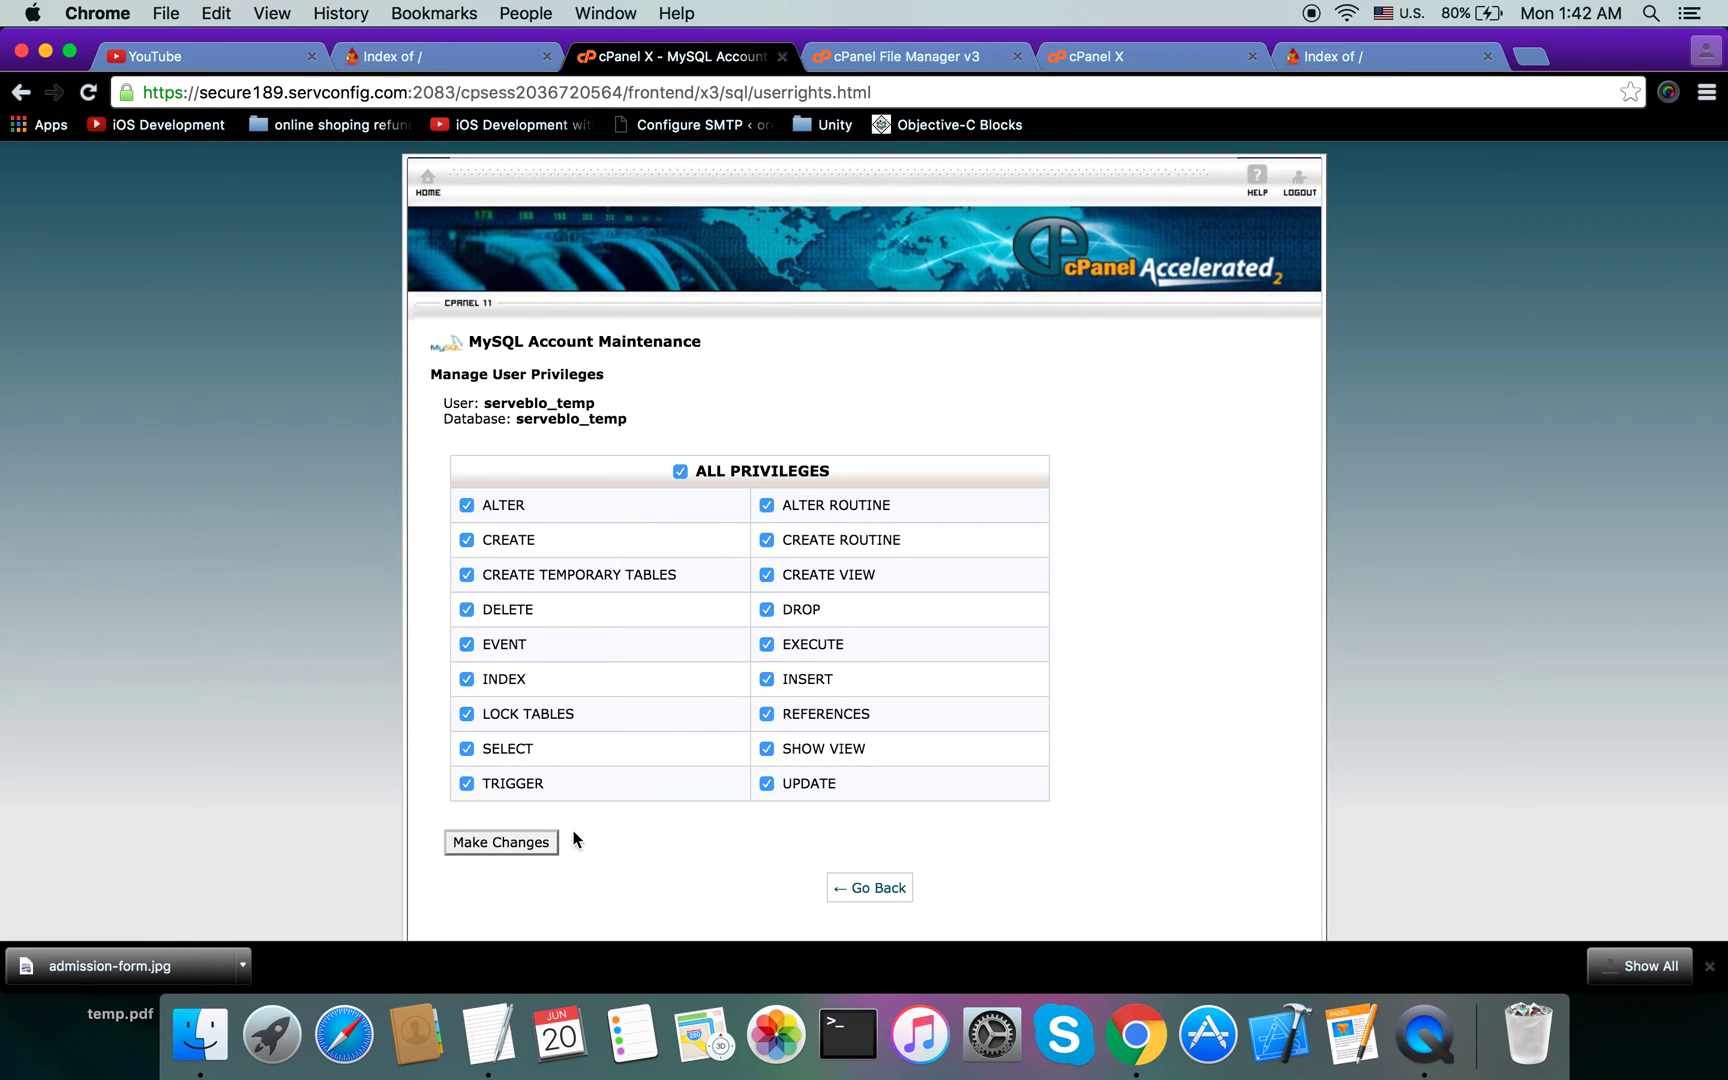
left_click(515, 845)
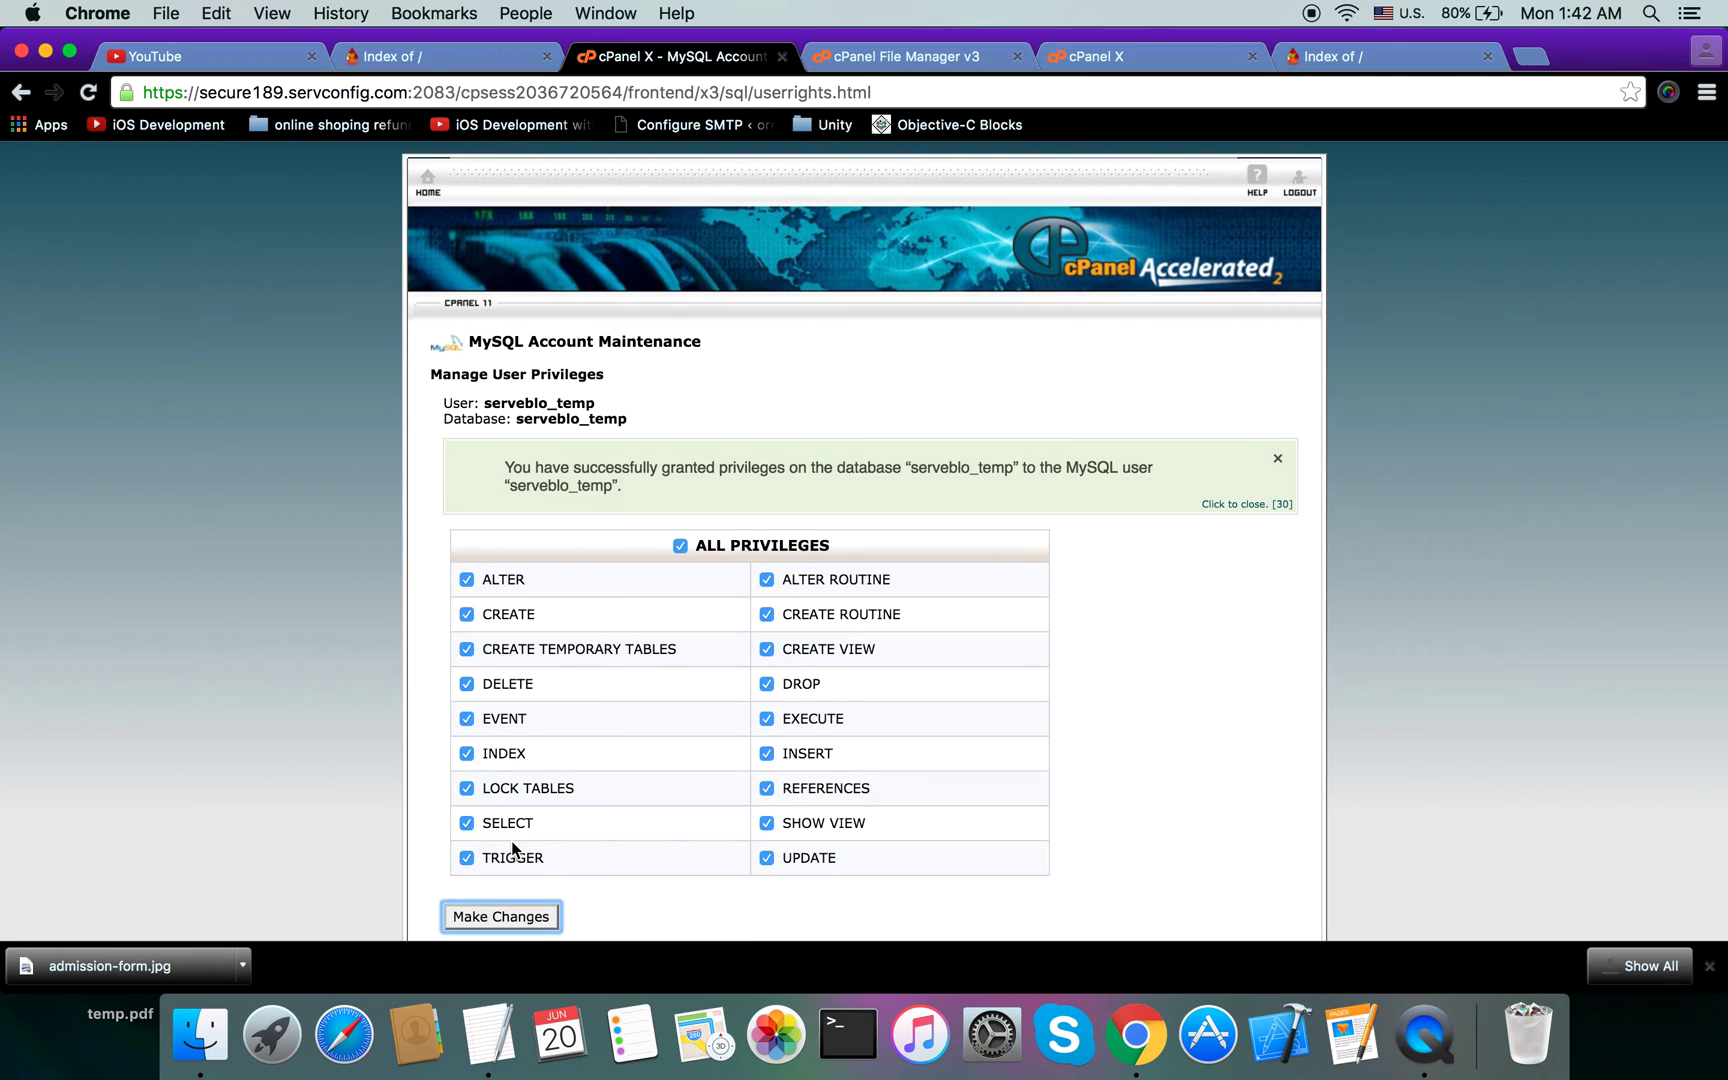
scroll(971, 634, "down", 2)
left_click(880, 845)
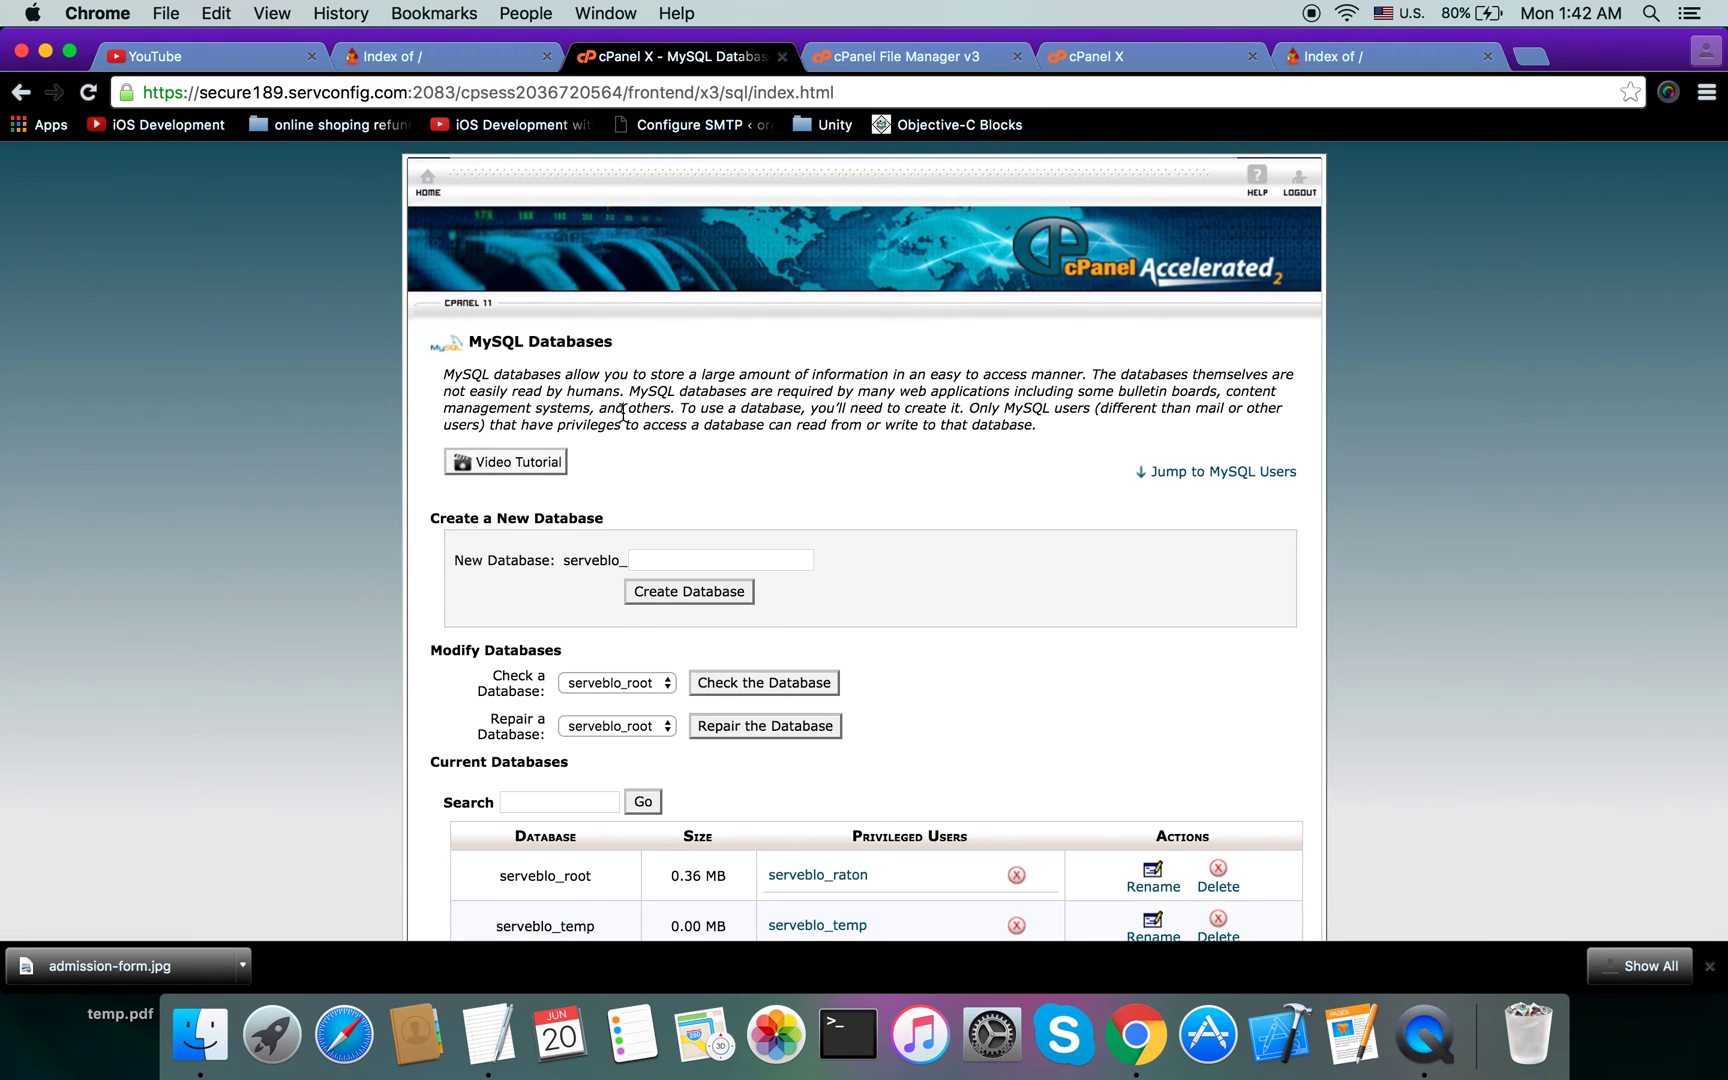
key("ctrl+Tab")
Step: Return to the cPanel home page and launch phpMyAdmin from the Databases section
left_click(735, 55)
left_click(428, 183)
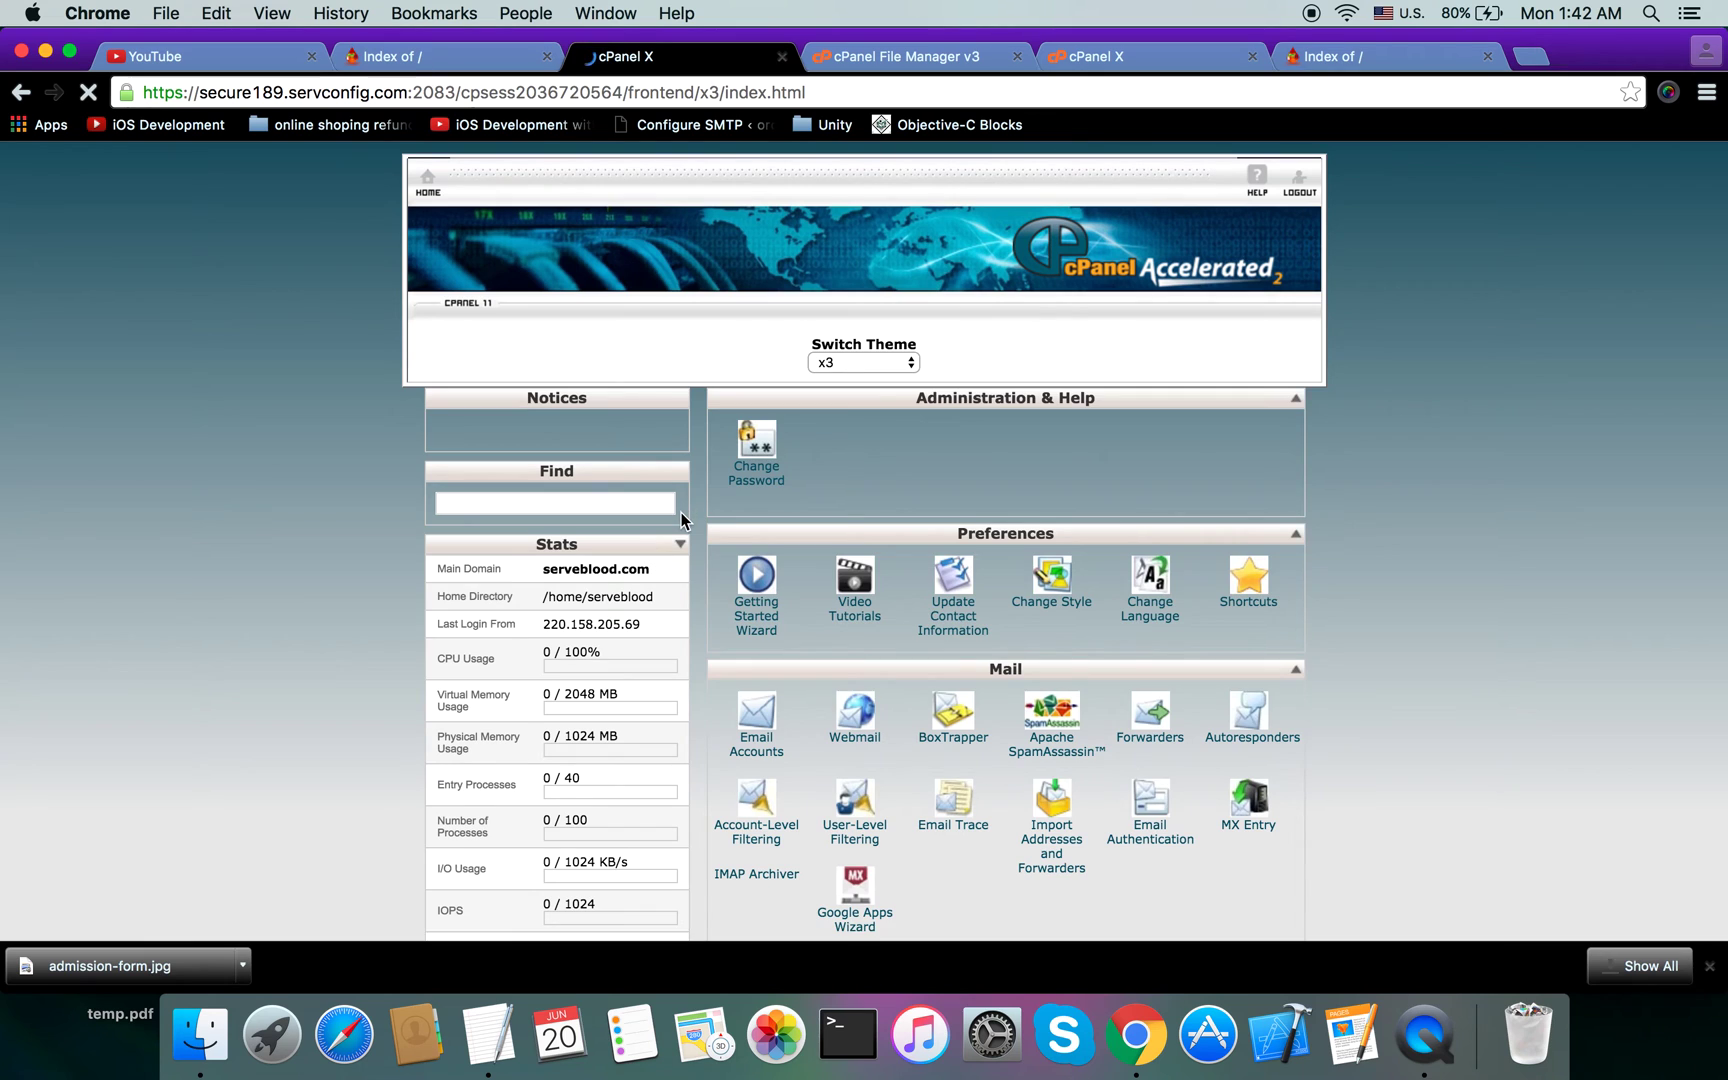
scroll(700, 560, "down", 10)
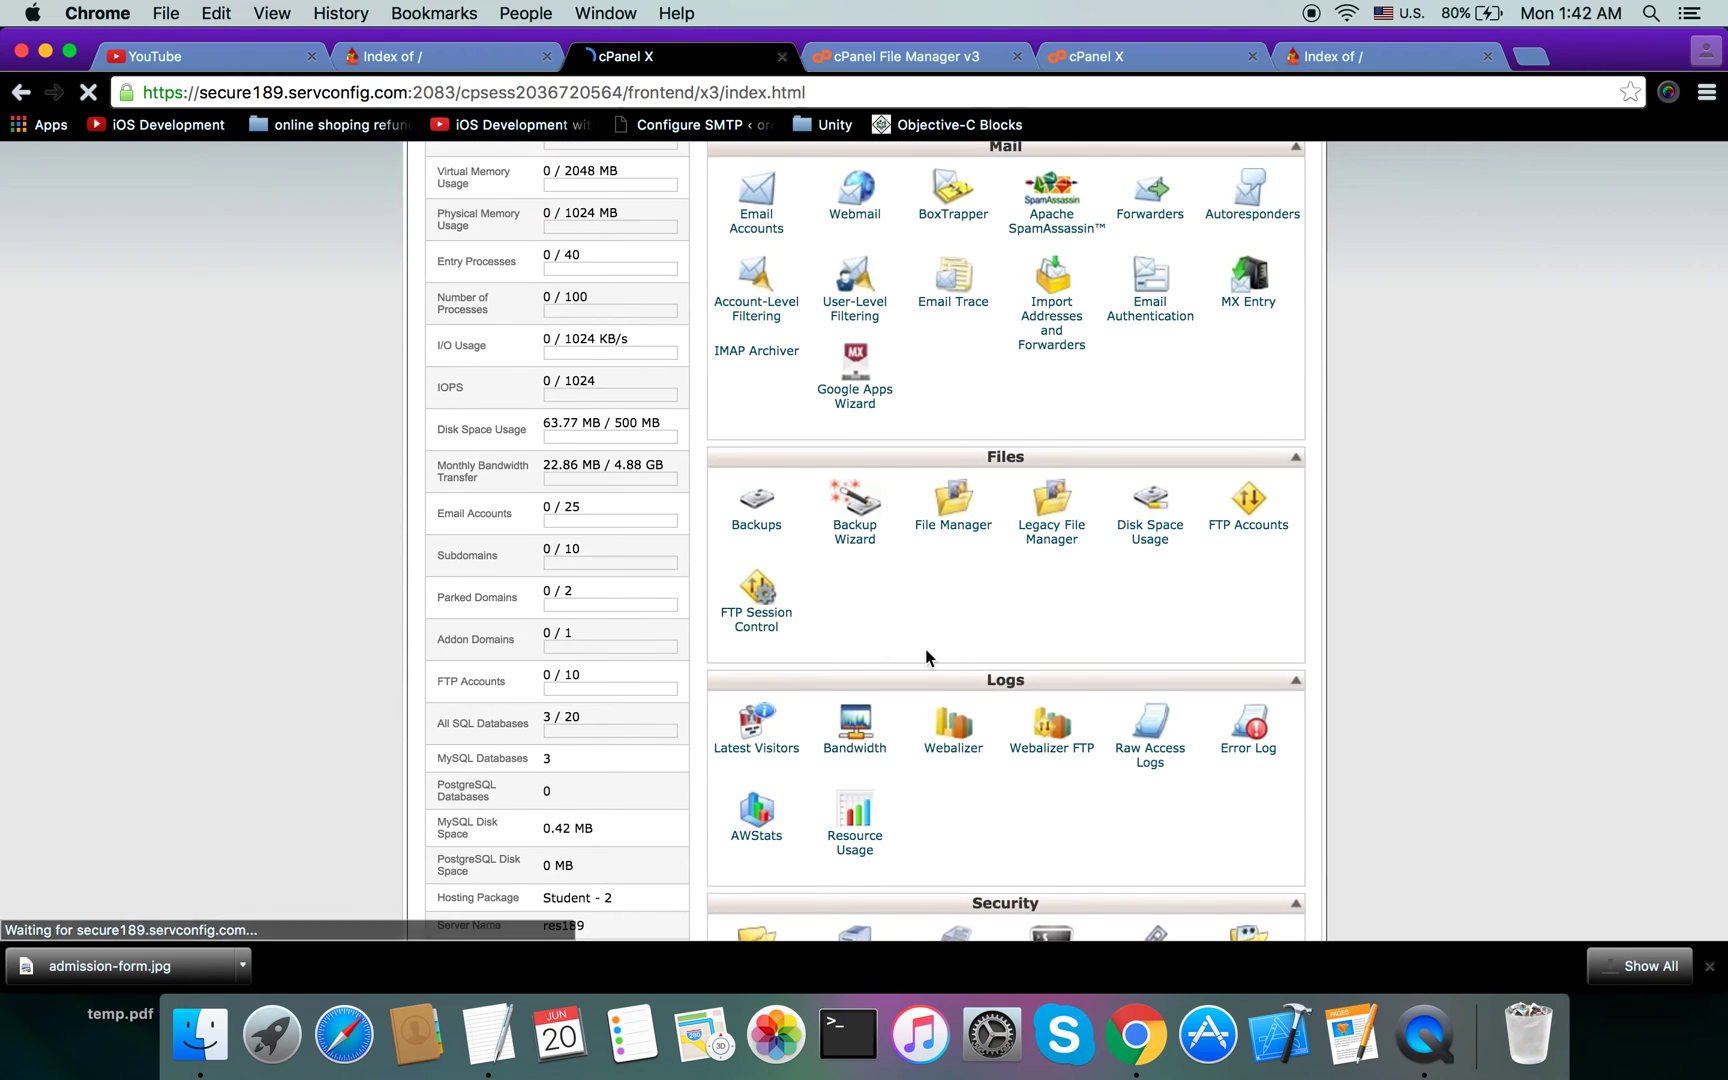
scroll(994, 687, "down", 15)
scroll(994, 687, "down", 6)
scroll(1042, 520, "up", 2)
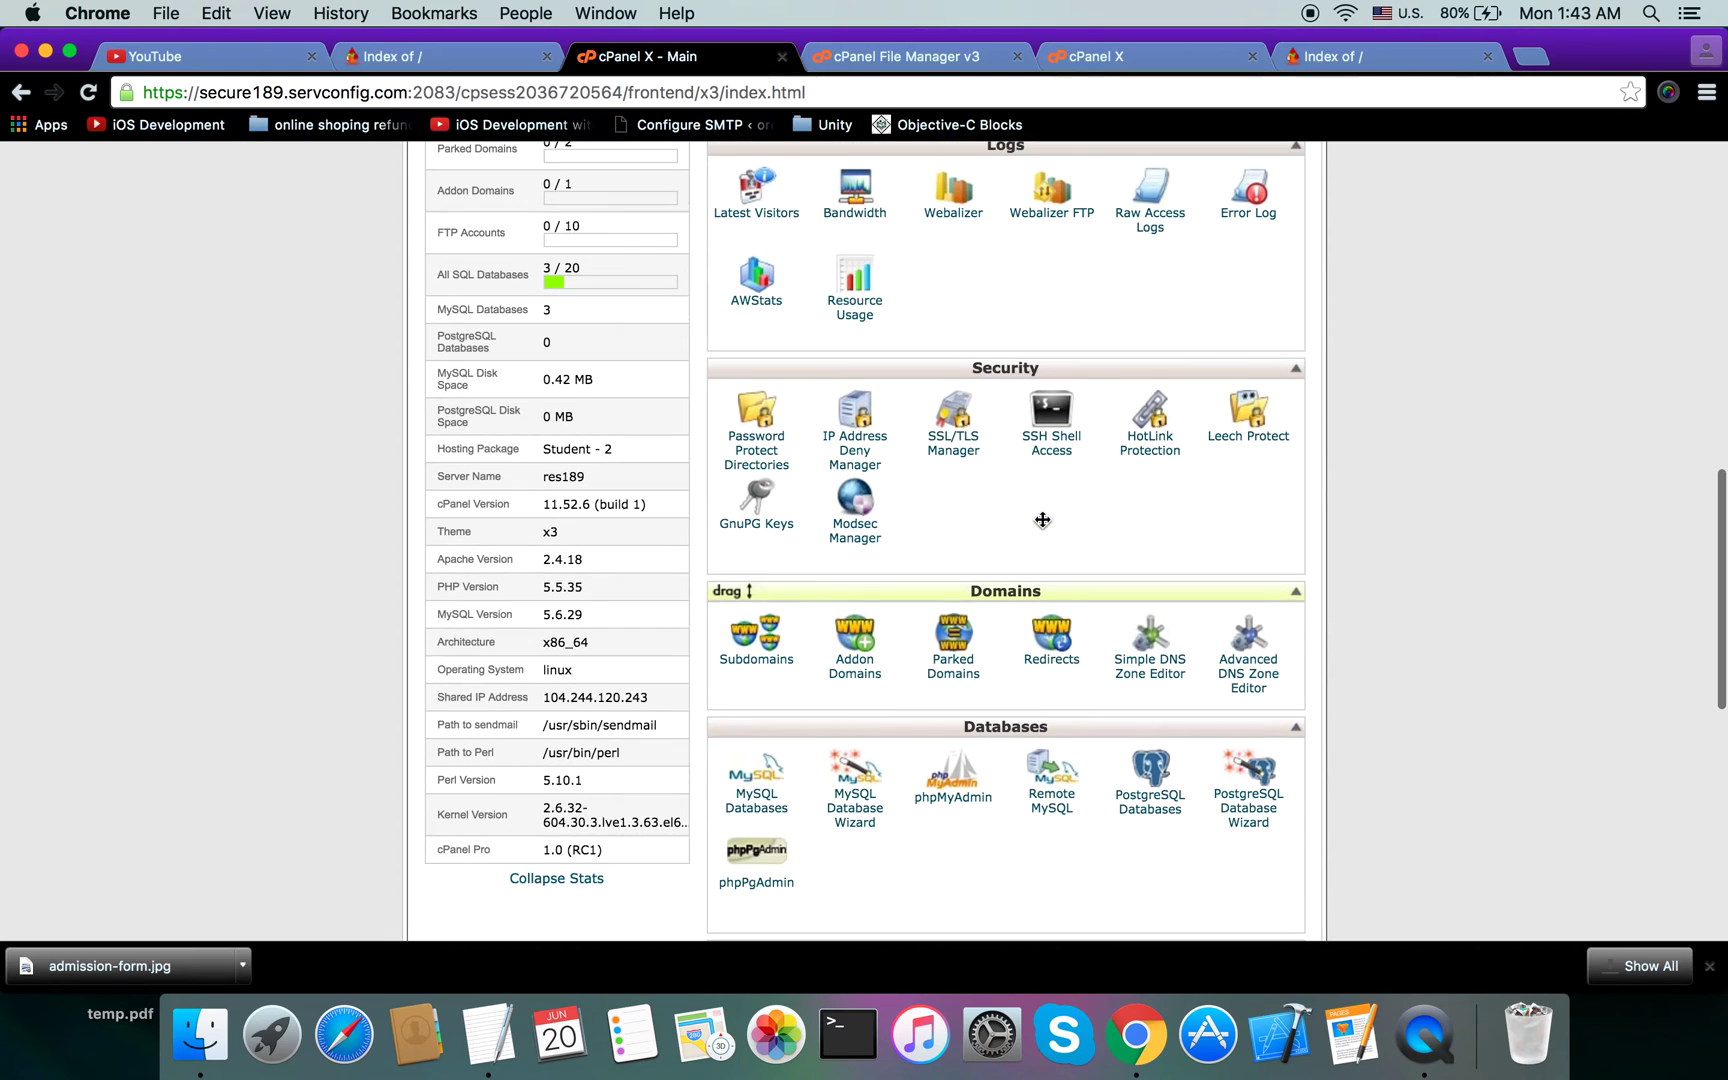
scroll(990, 722, "down", 2)
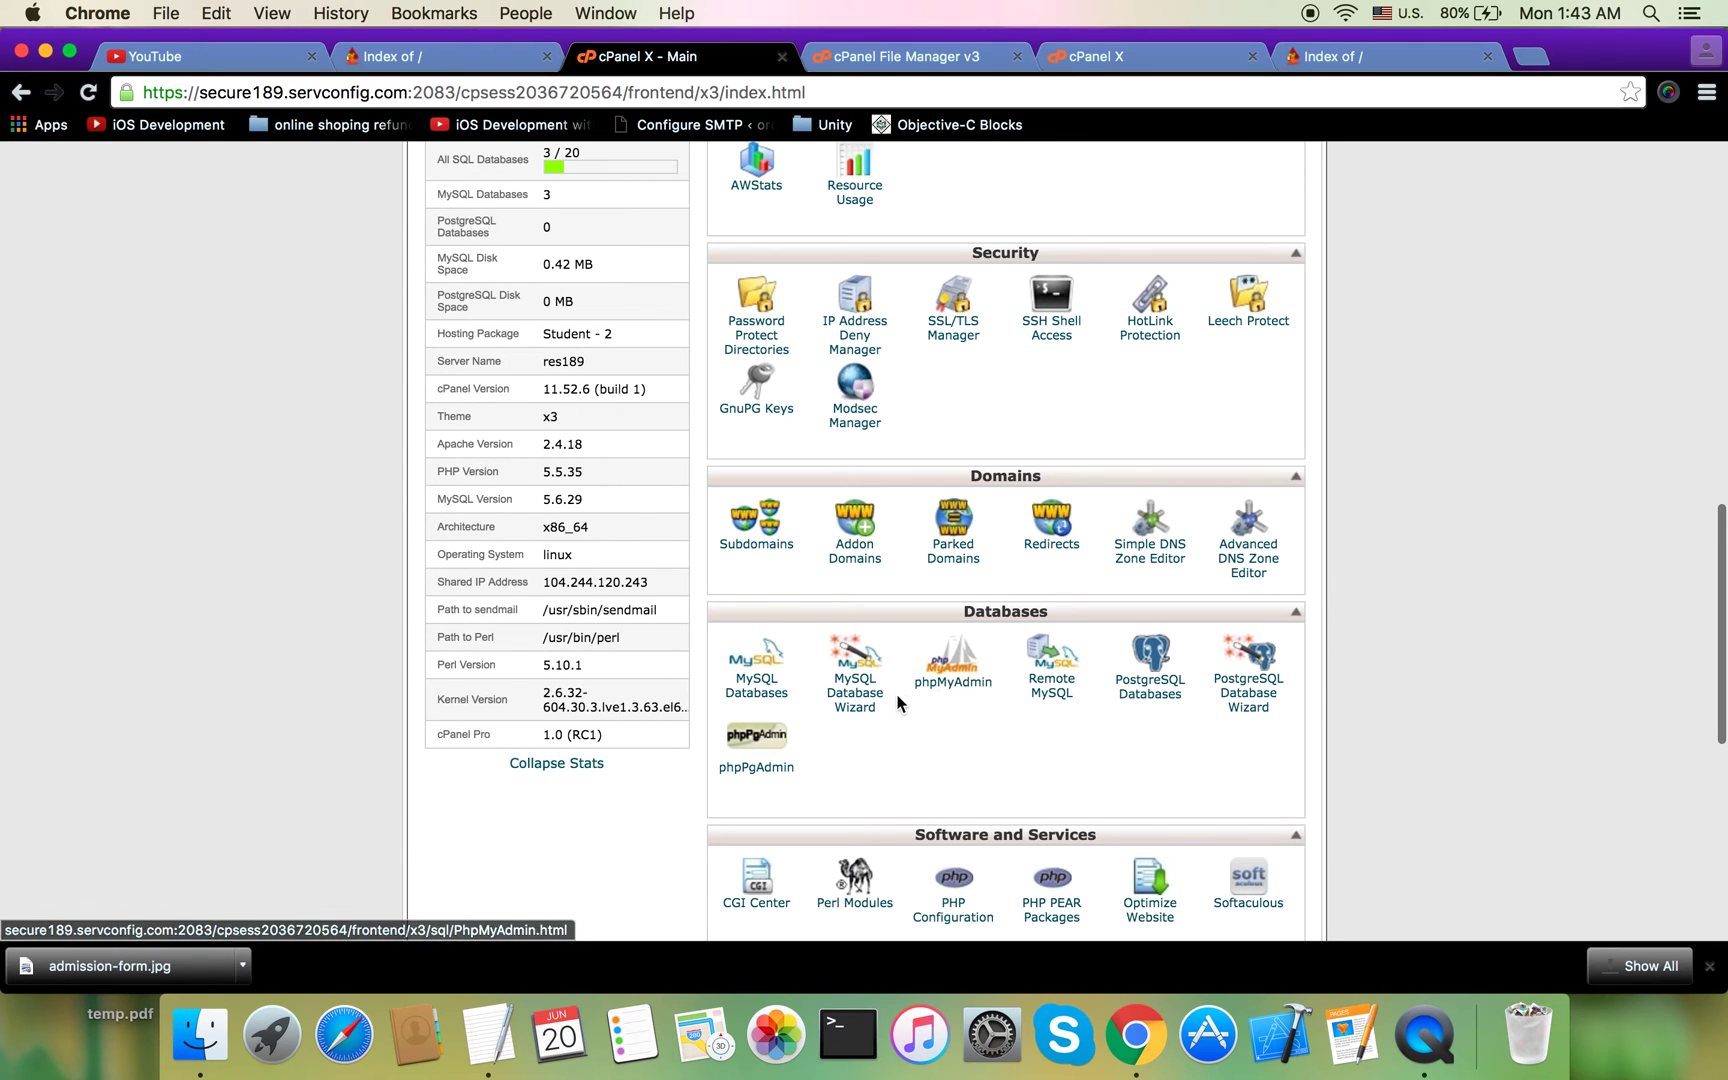
left_click(952, 684)
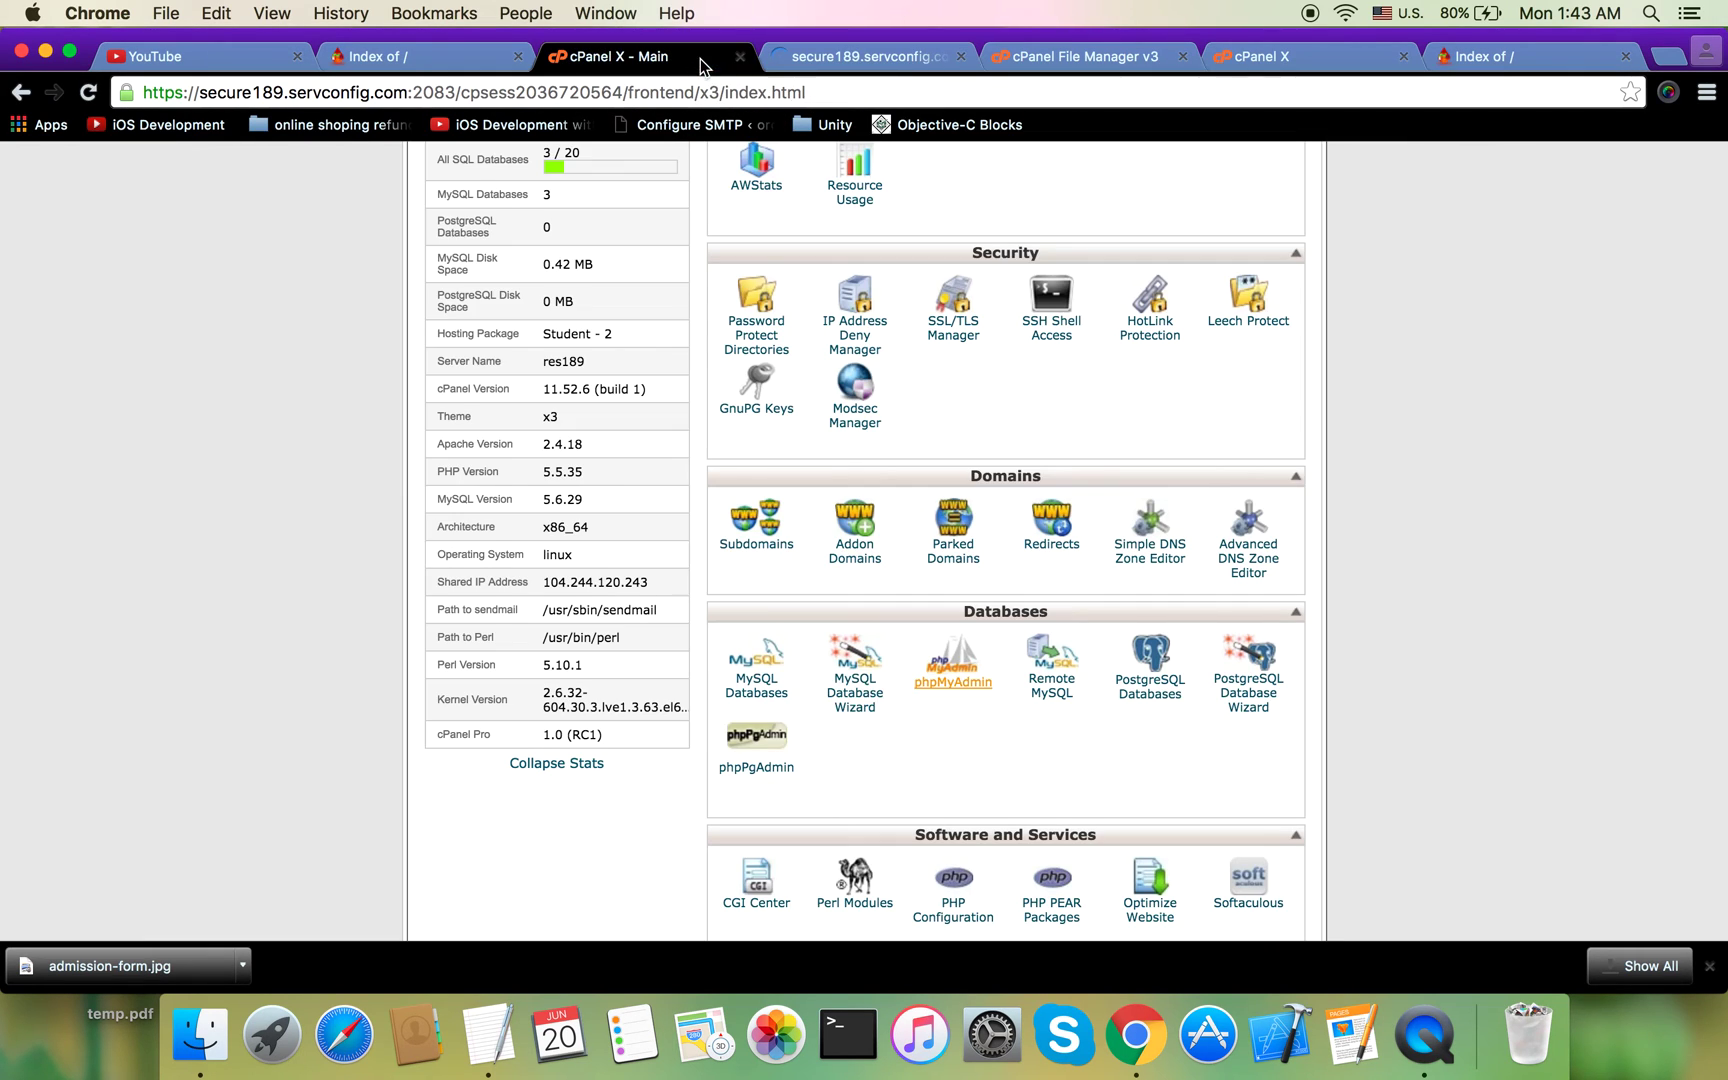
Step: Open the empty serveblo_temp database under the serveblo group in phpMyAdmin's tree
left_click(640, 56)
left_click(848, 58)
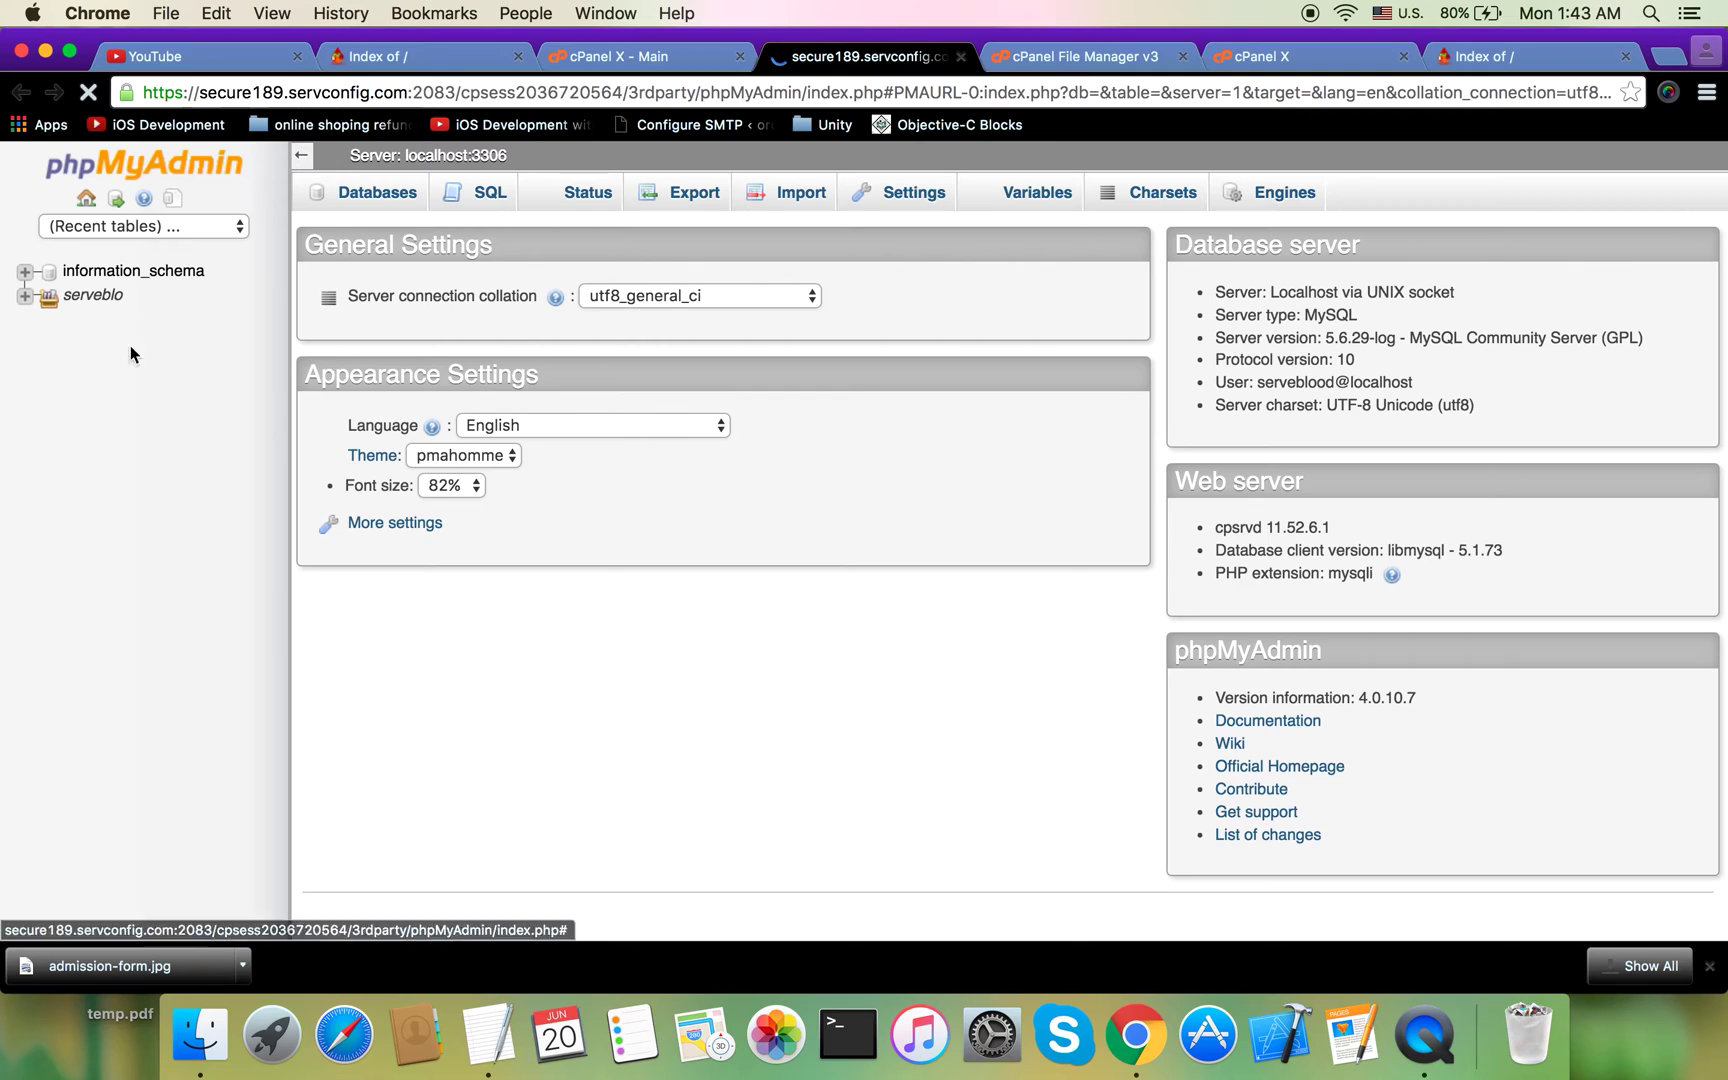
left_click(33, 302)
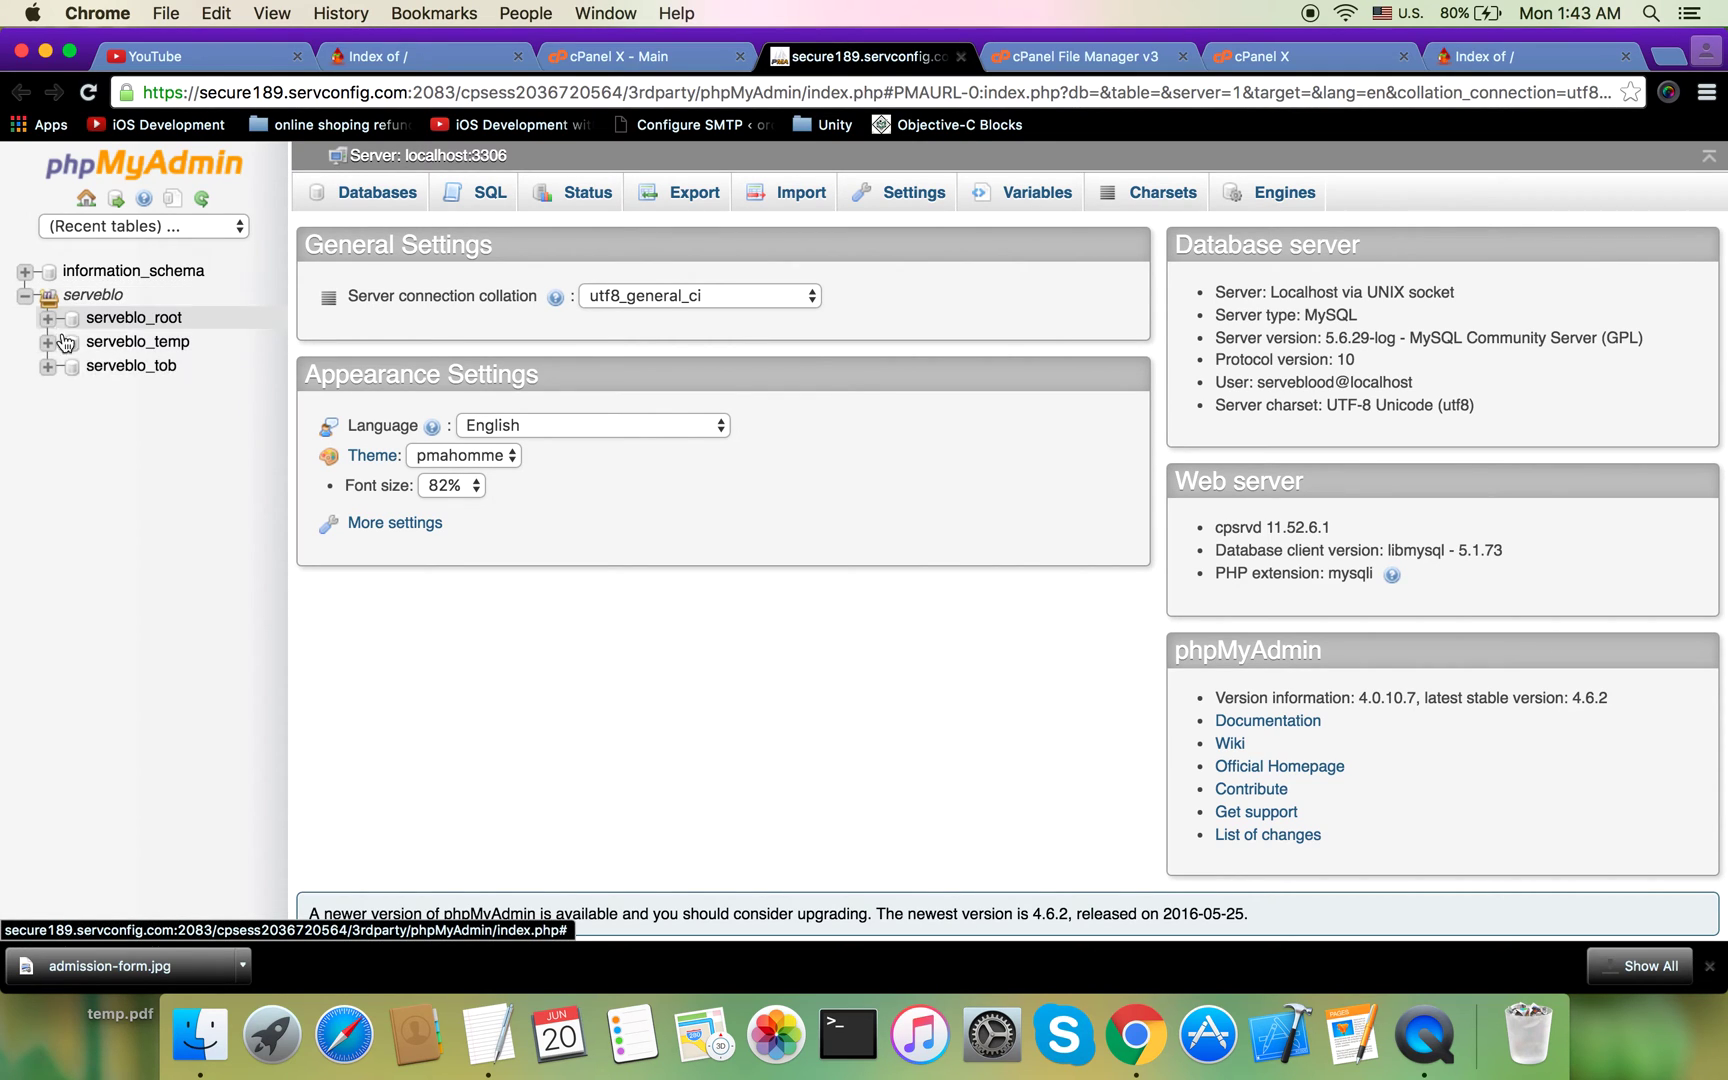
left_click(148, 344)
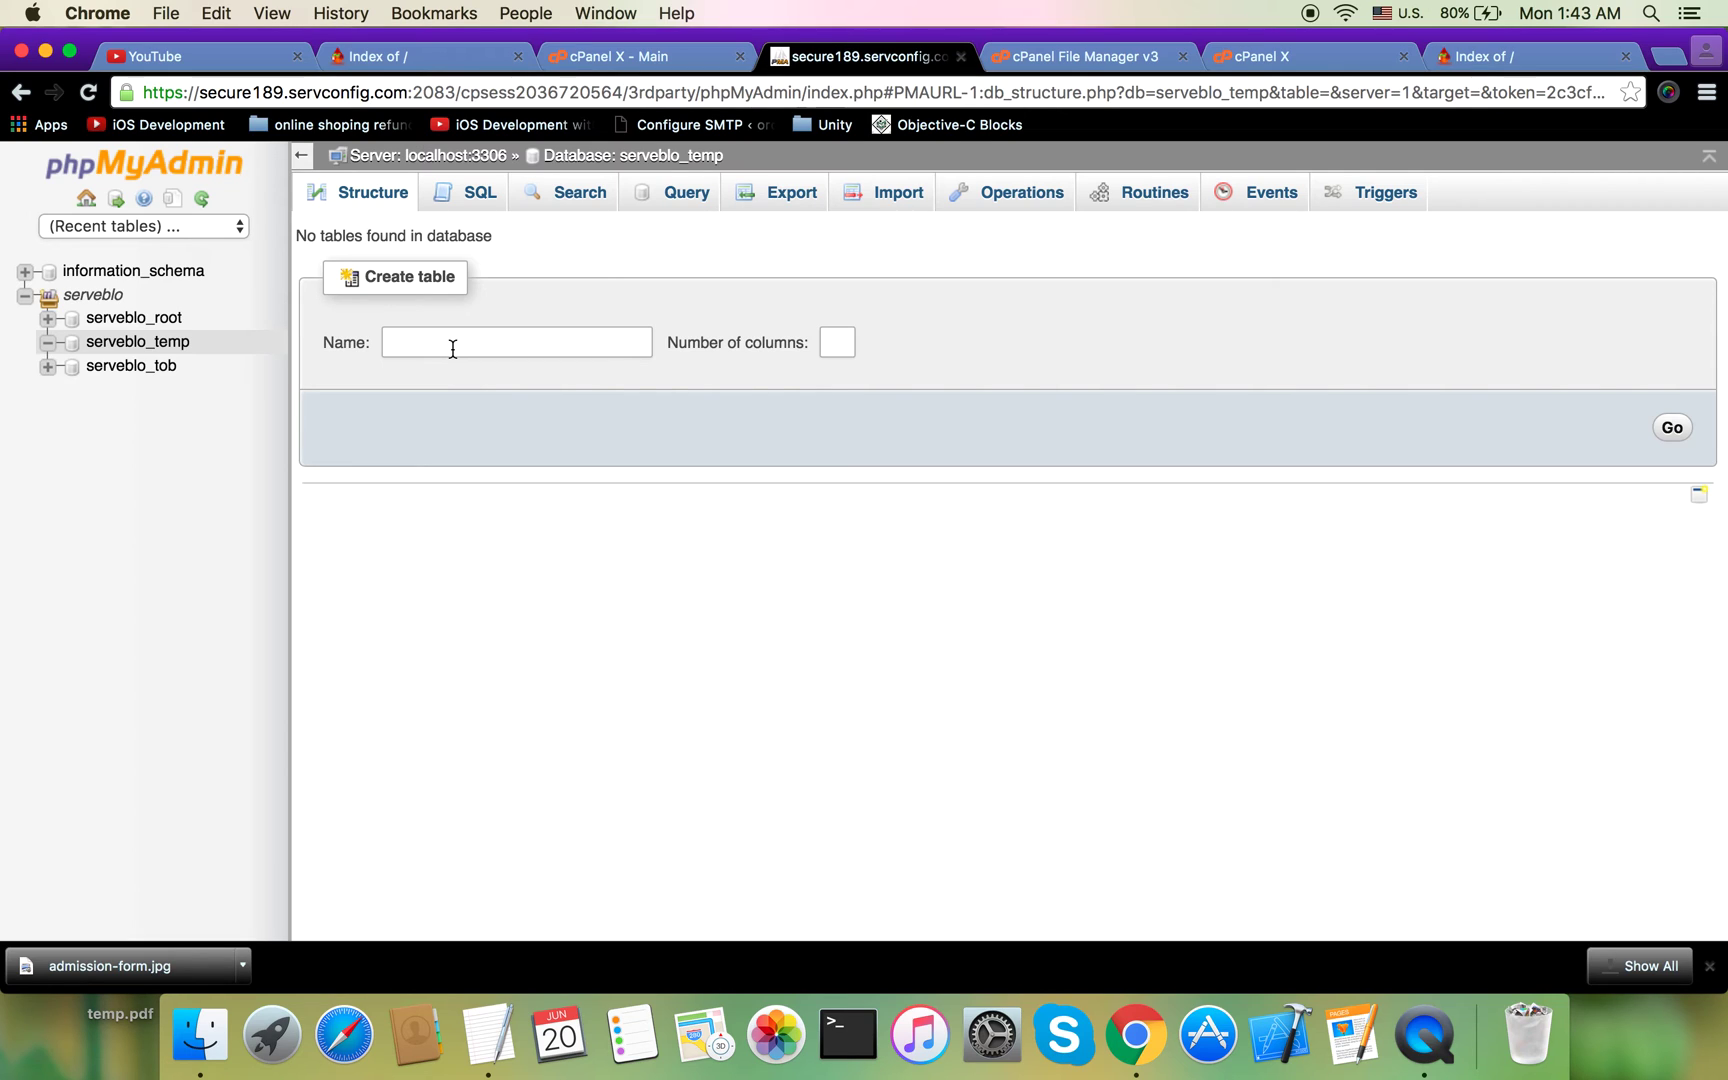
left_click(688, 68)
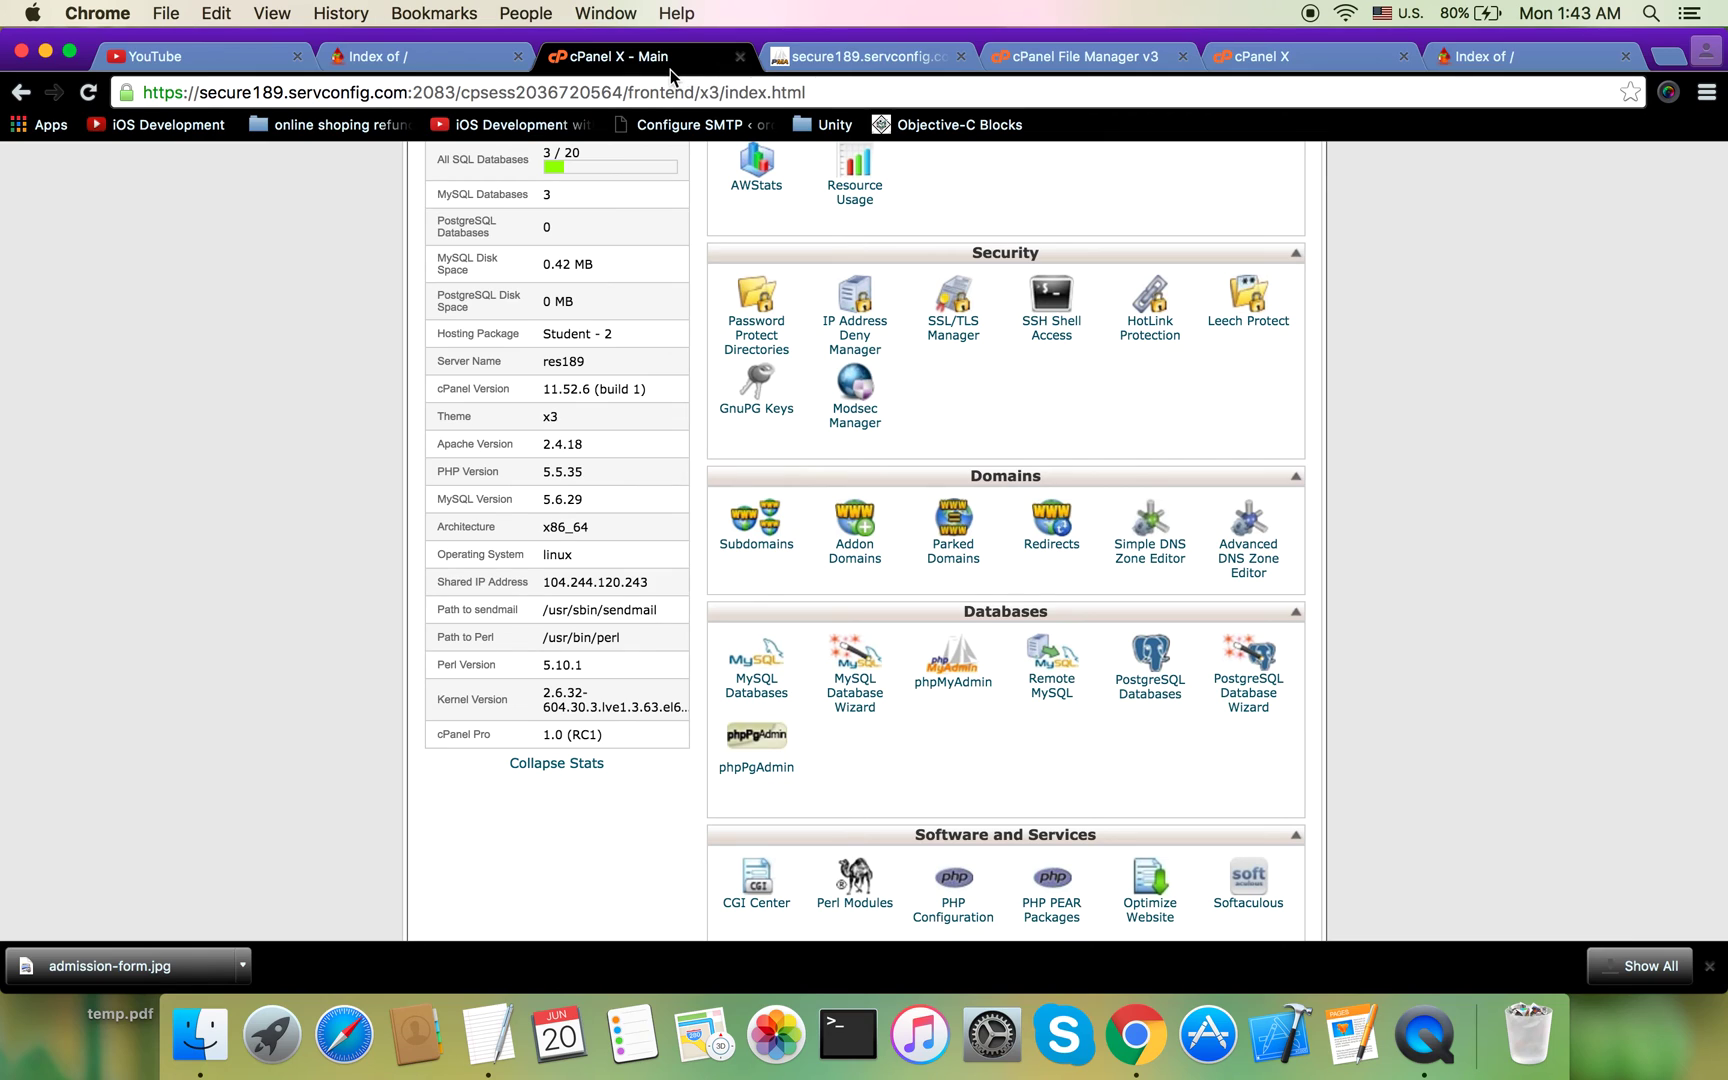
left_click(875, 56)
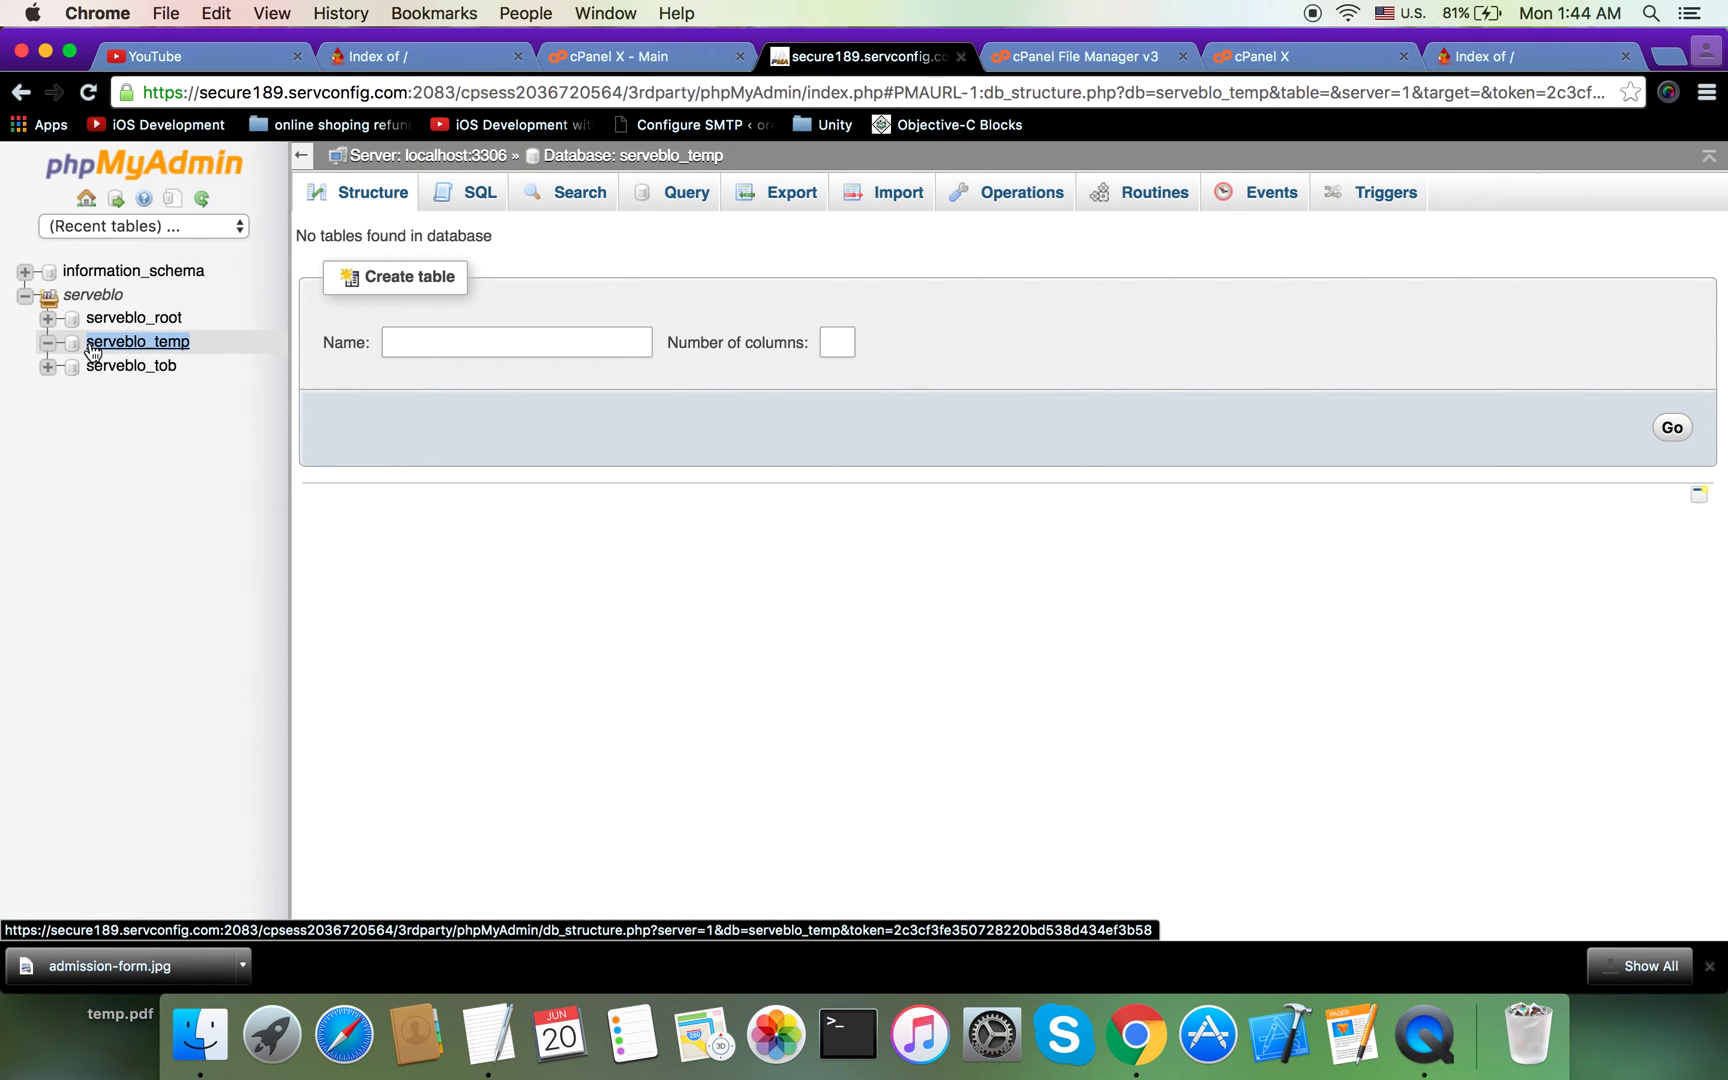
Step: Open the serveblood folder and clear the old placeholder text from index.php
left_click(1085, 55)
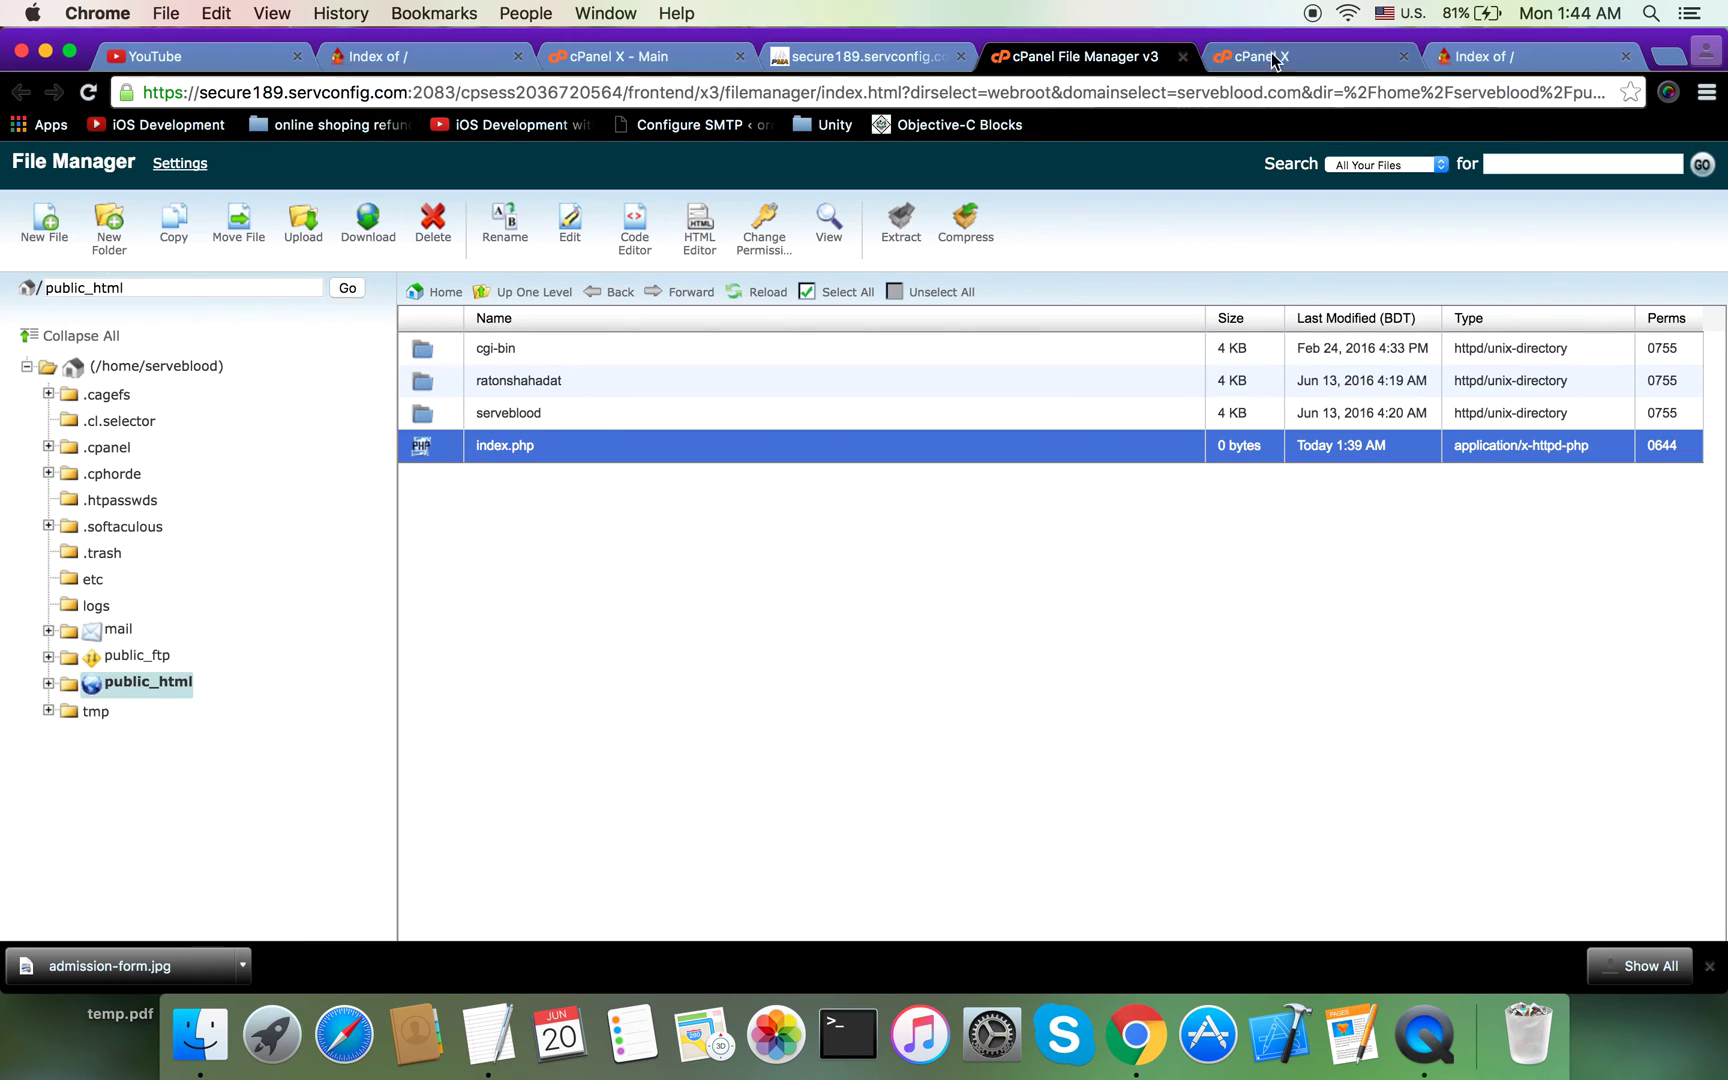
double_click(428, 405)
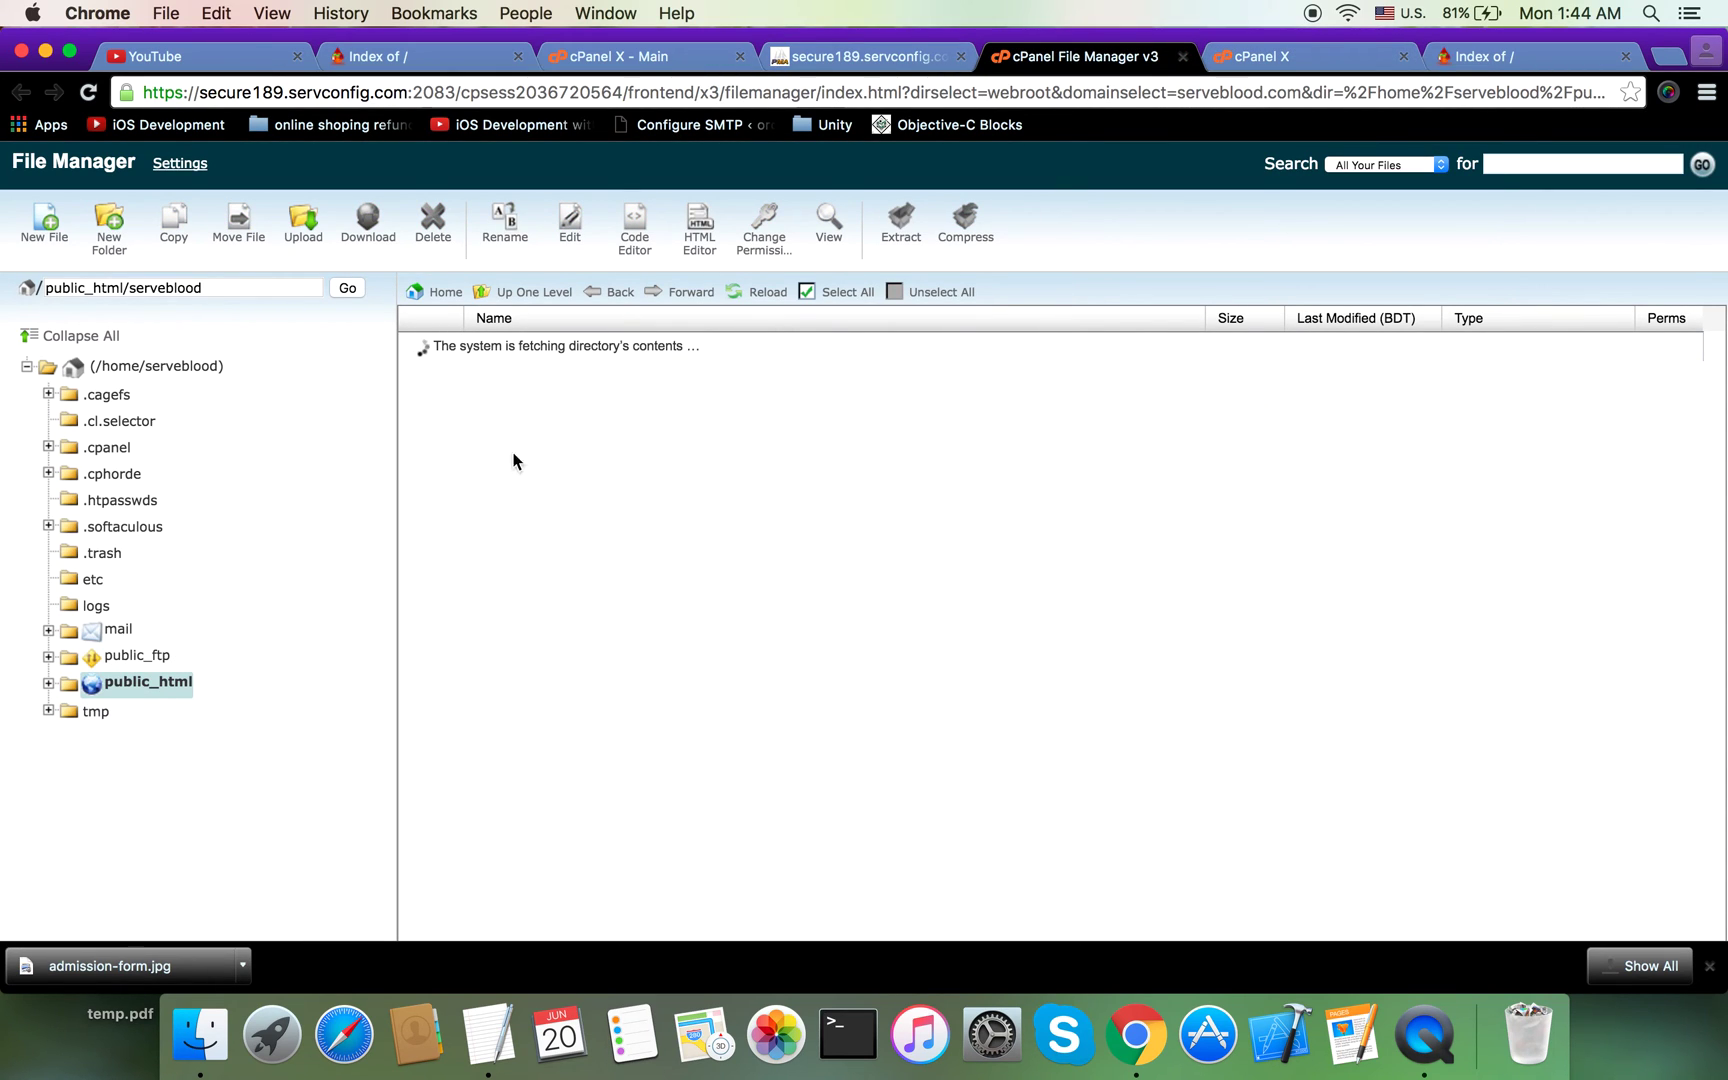
left_click(1285, 58)
left_click(610, 278)
key("super+a")
key("BackSpace")
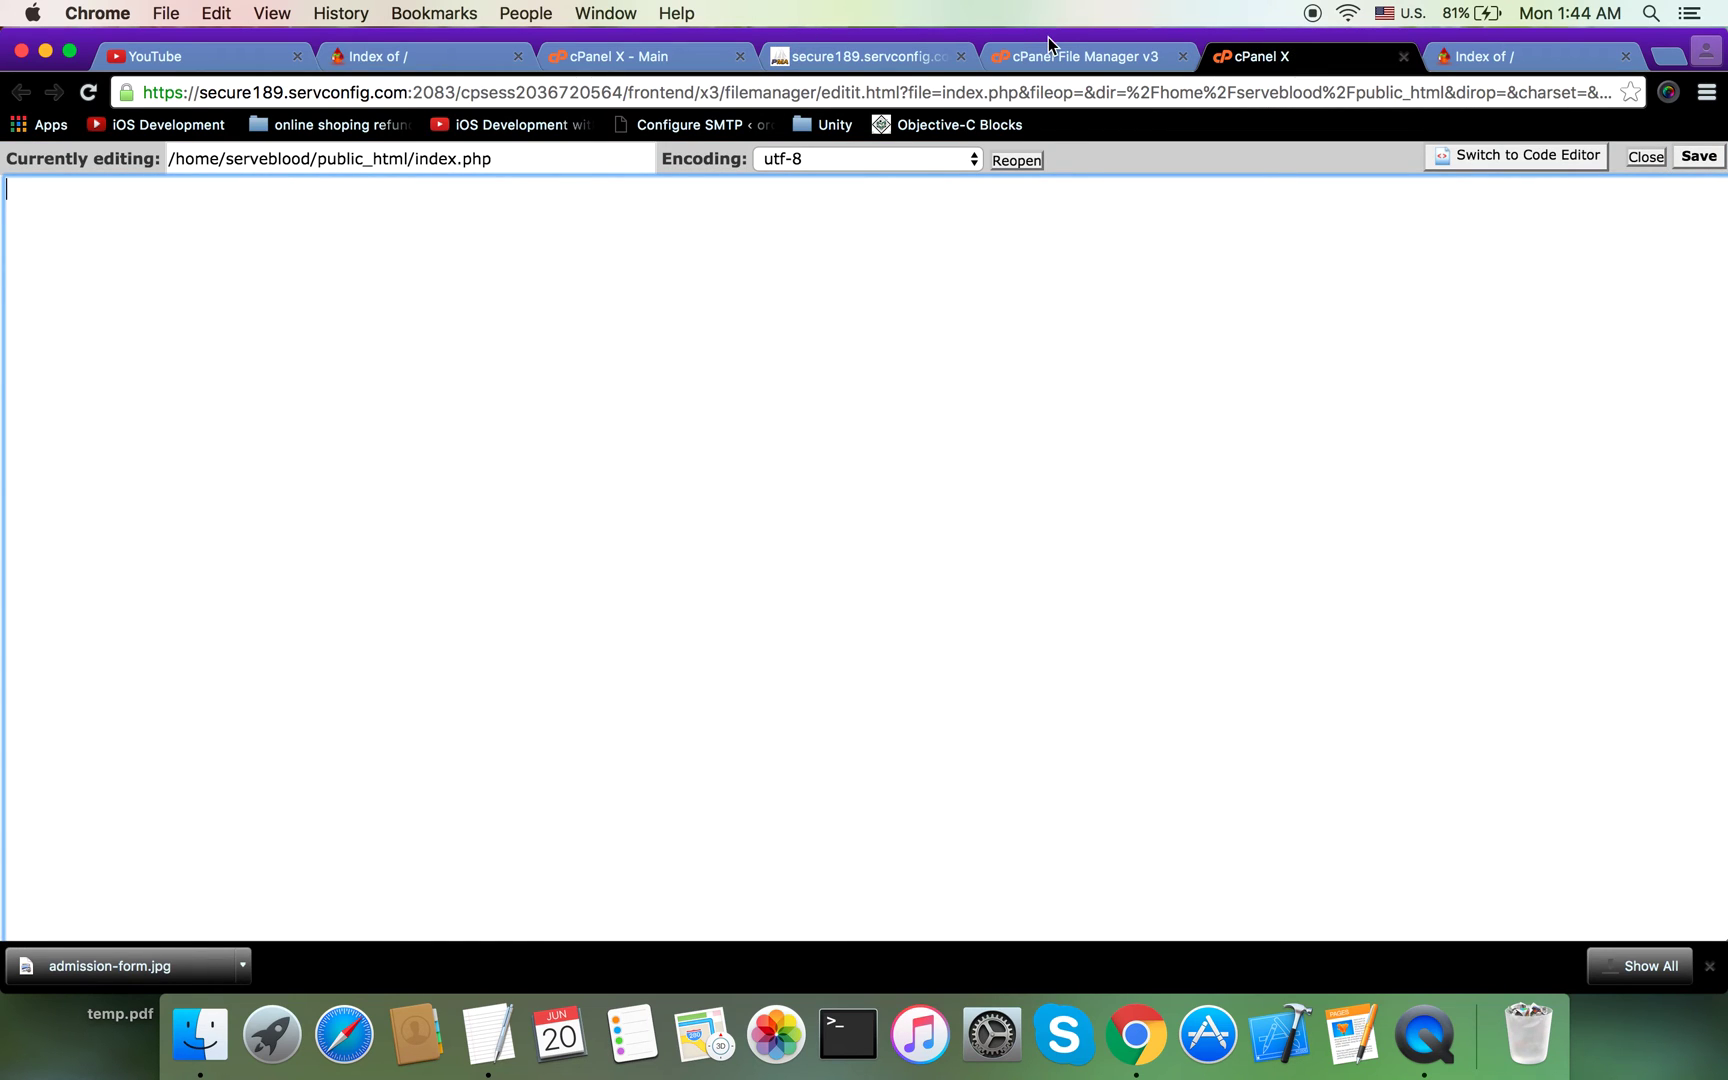
Step: Open serveblood/db.php in the File Manager text editor
left_click(1050, 48)
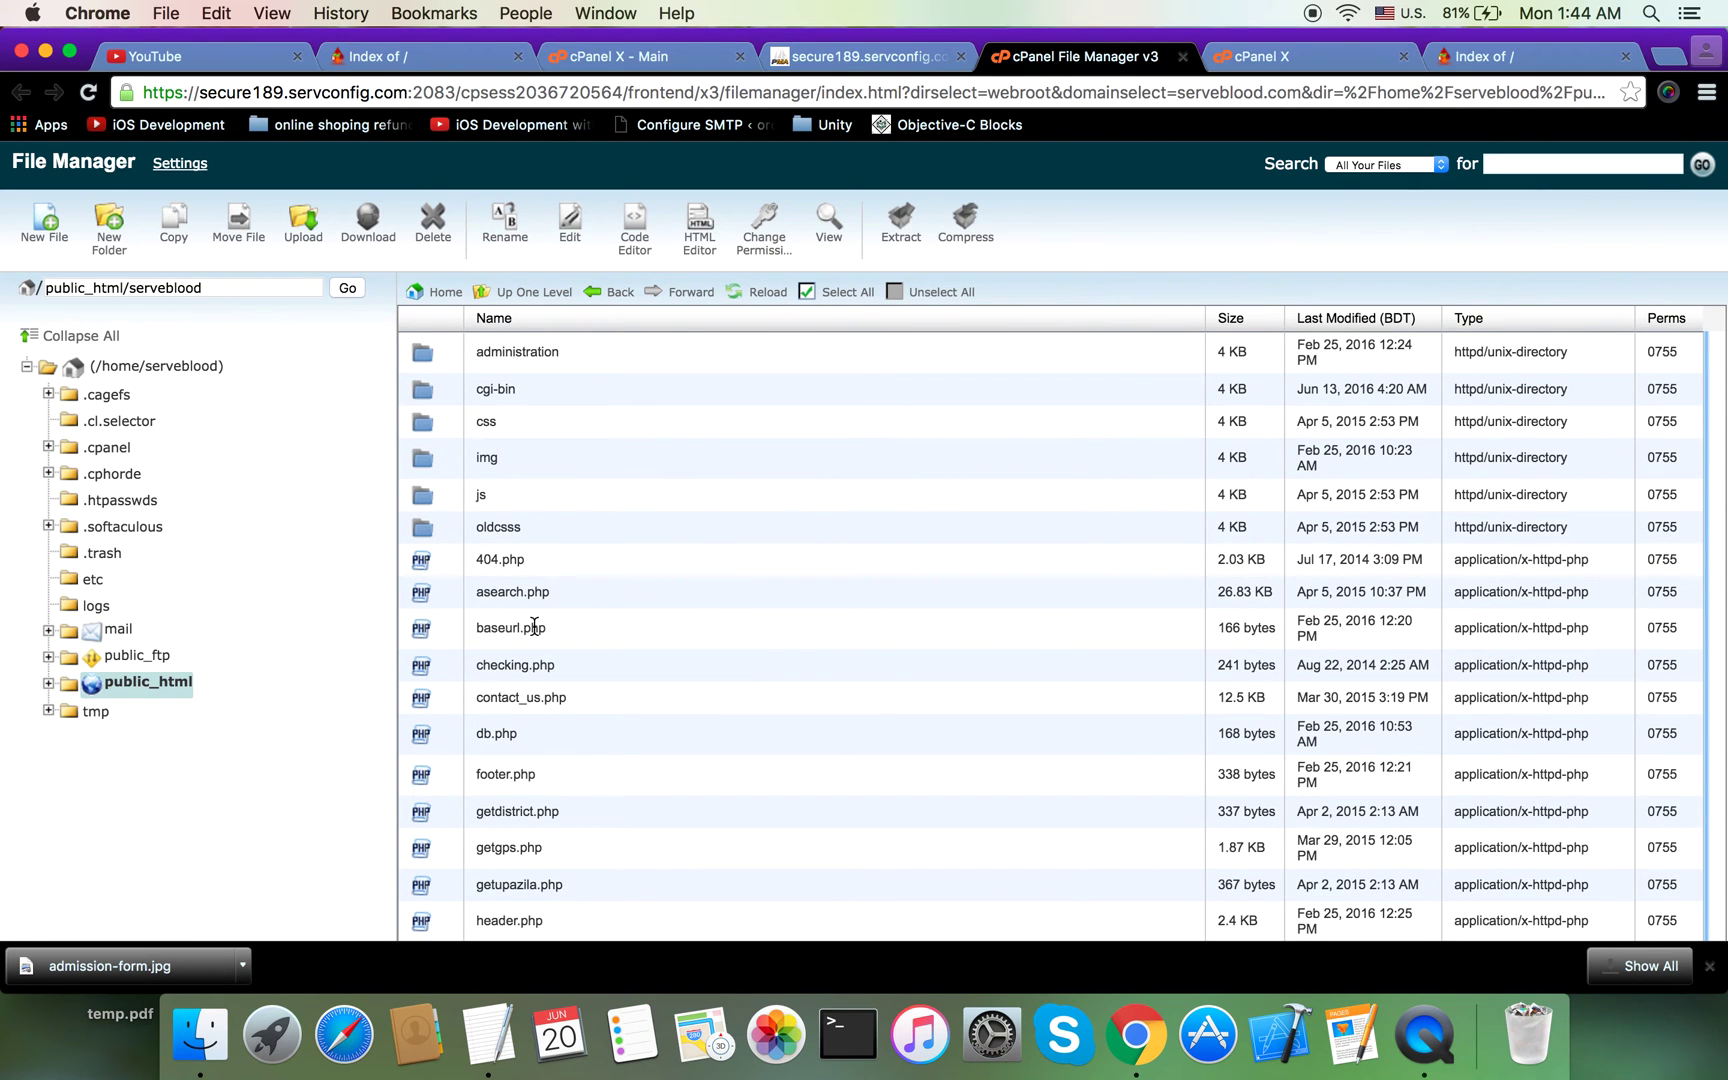
left_click(477, 740)
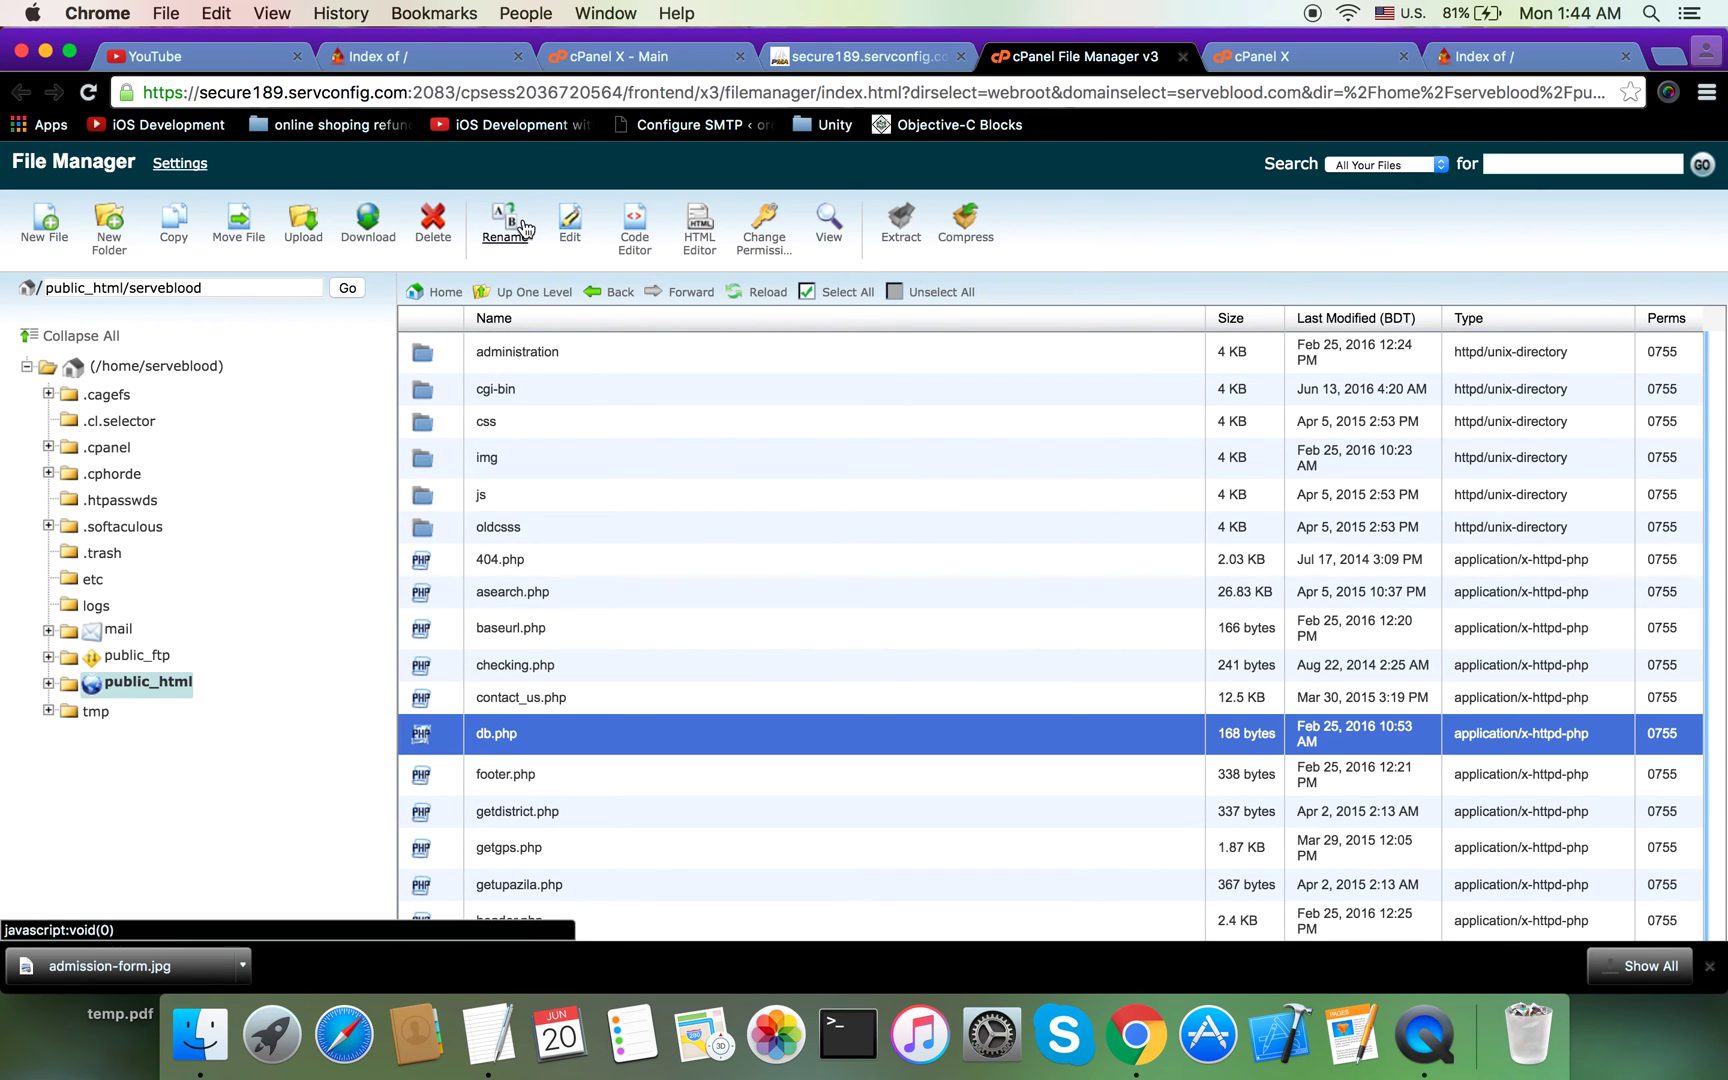
left_click(568, 236)
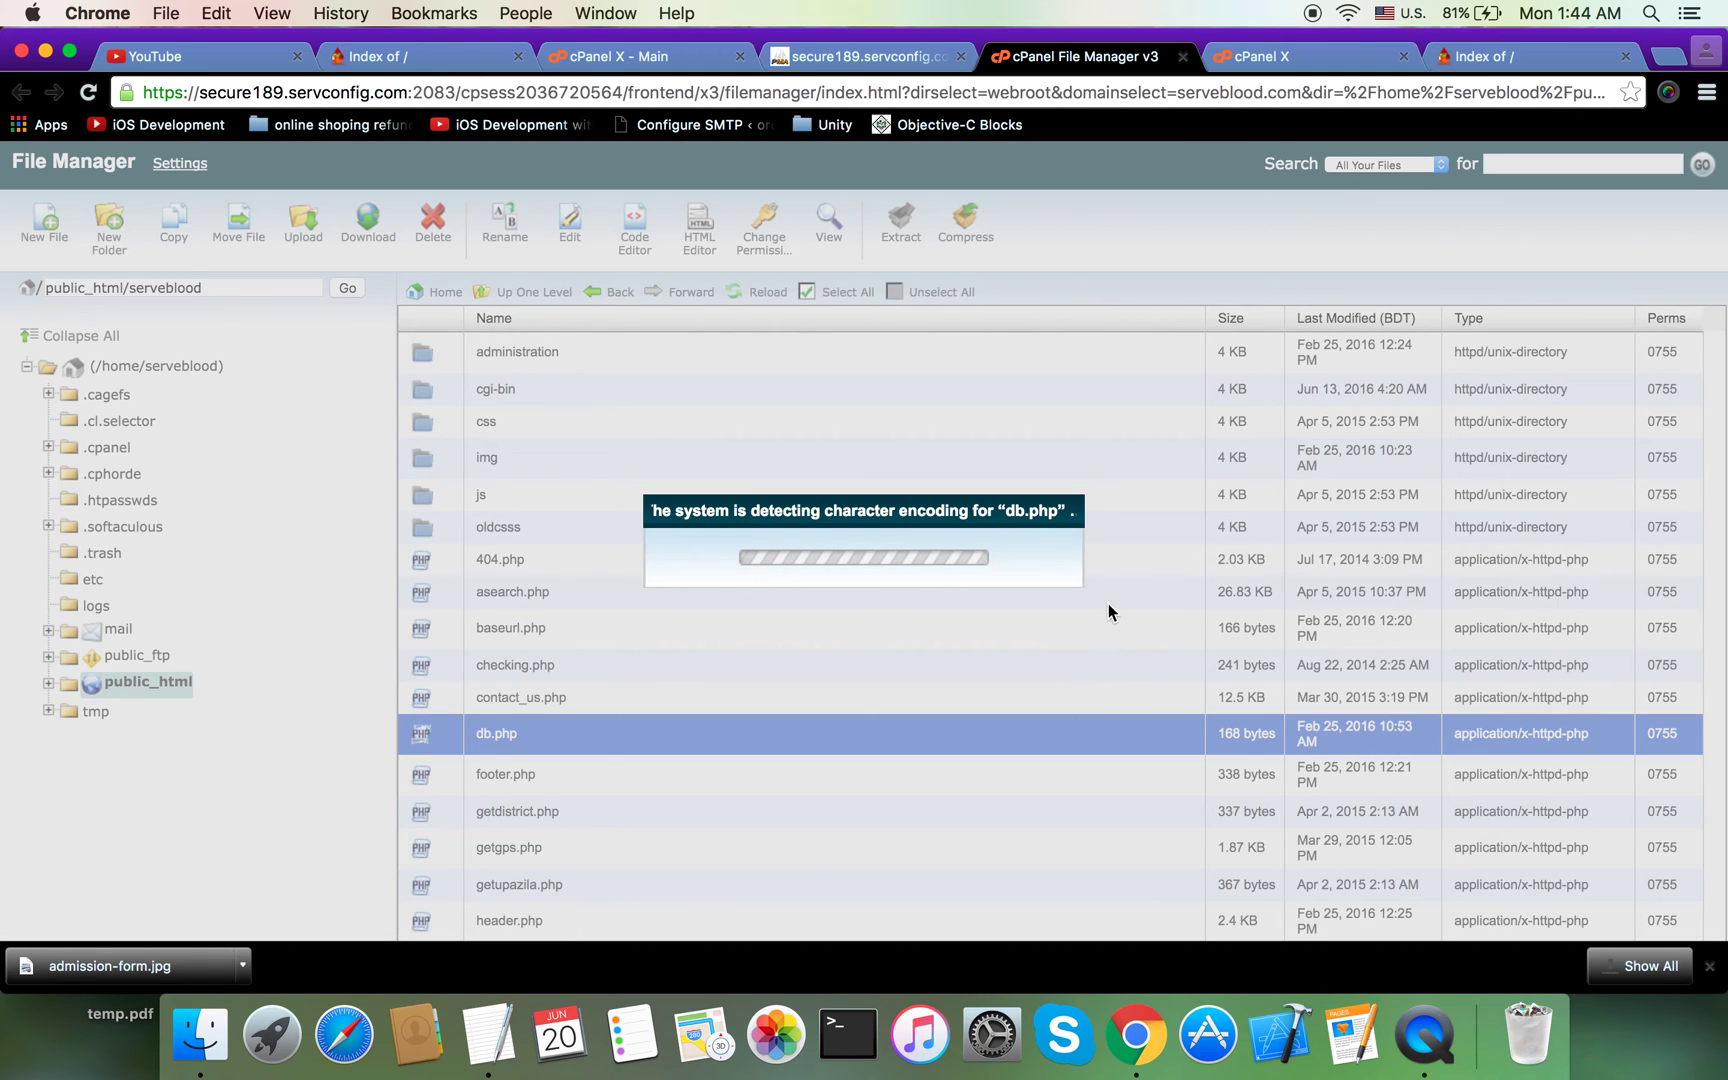
left_click(1082, 728)
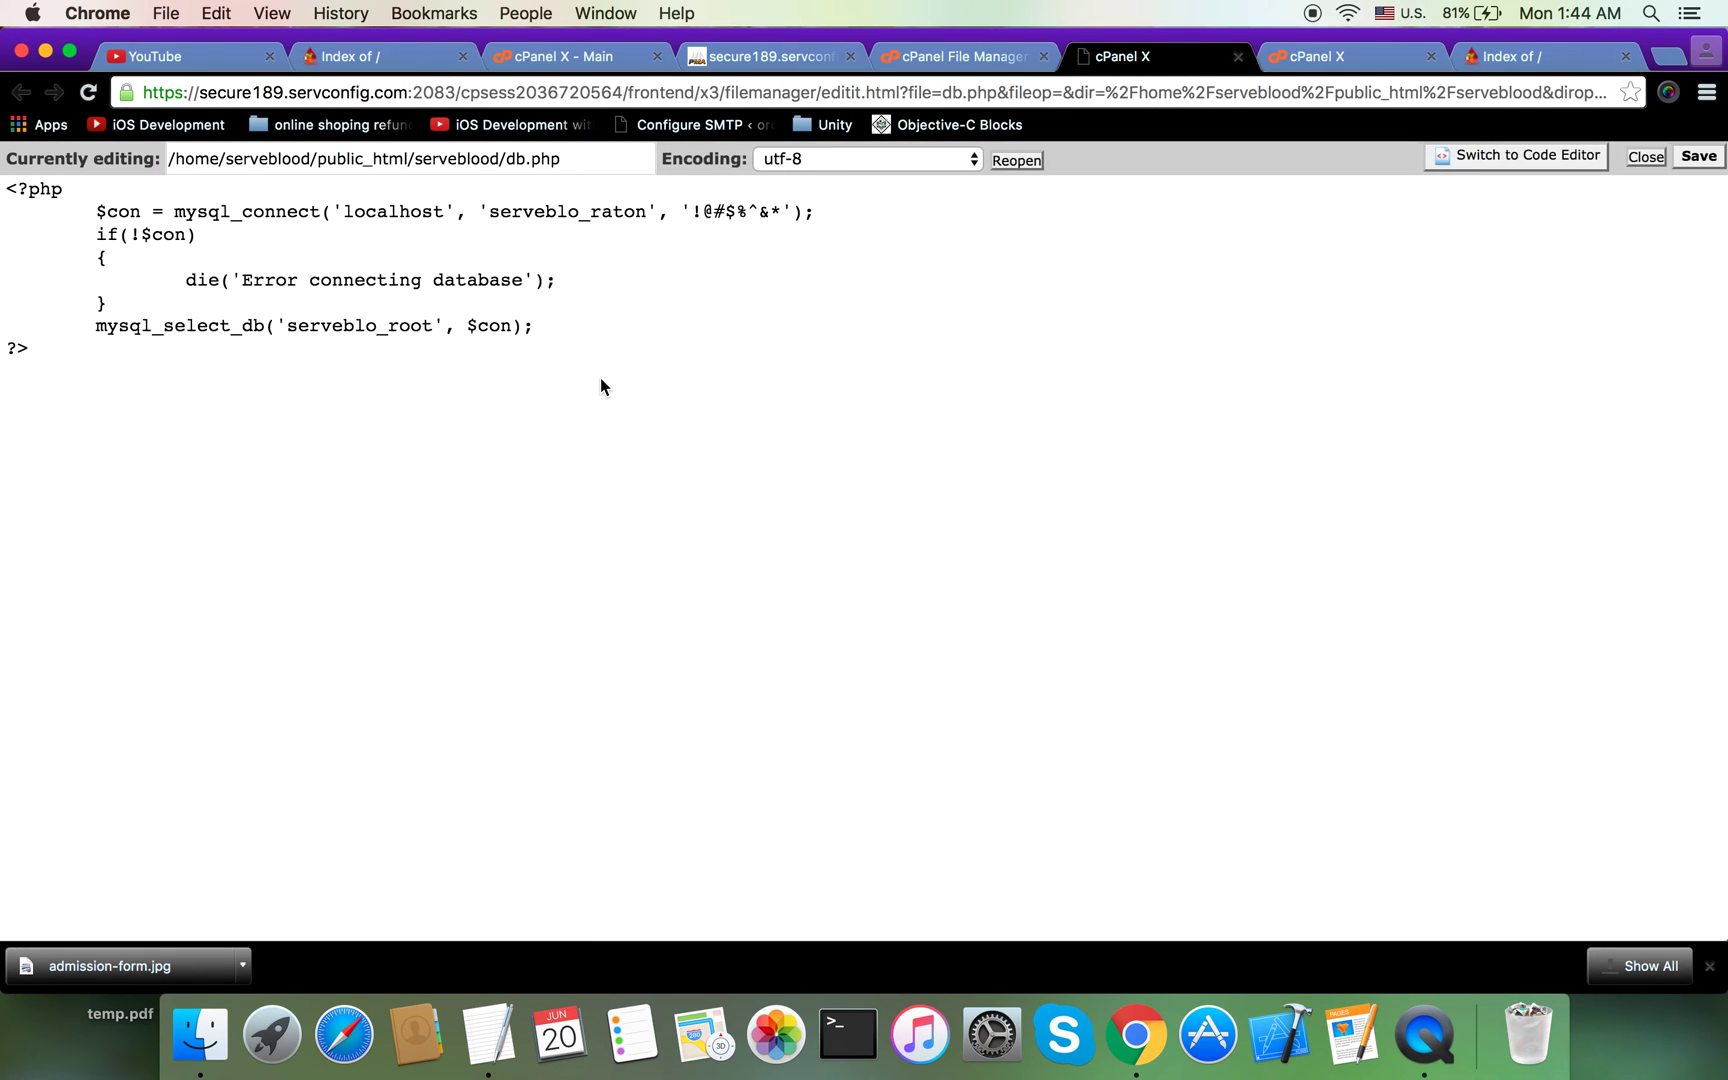
Step: Copy db.php's code into index.php and delete the pasted header lines
key("super+a")
key("super+c")
left_click(1343, 56)
left_click(710, 525)
key("super+v")
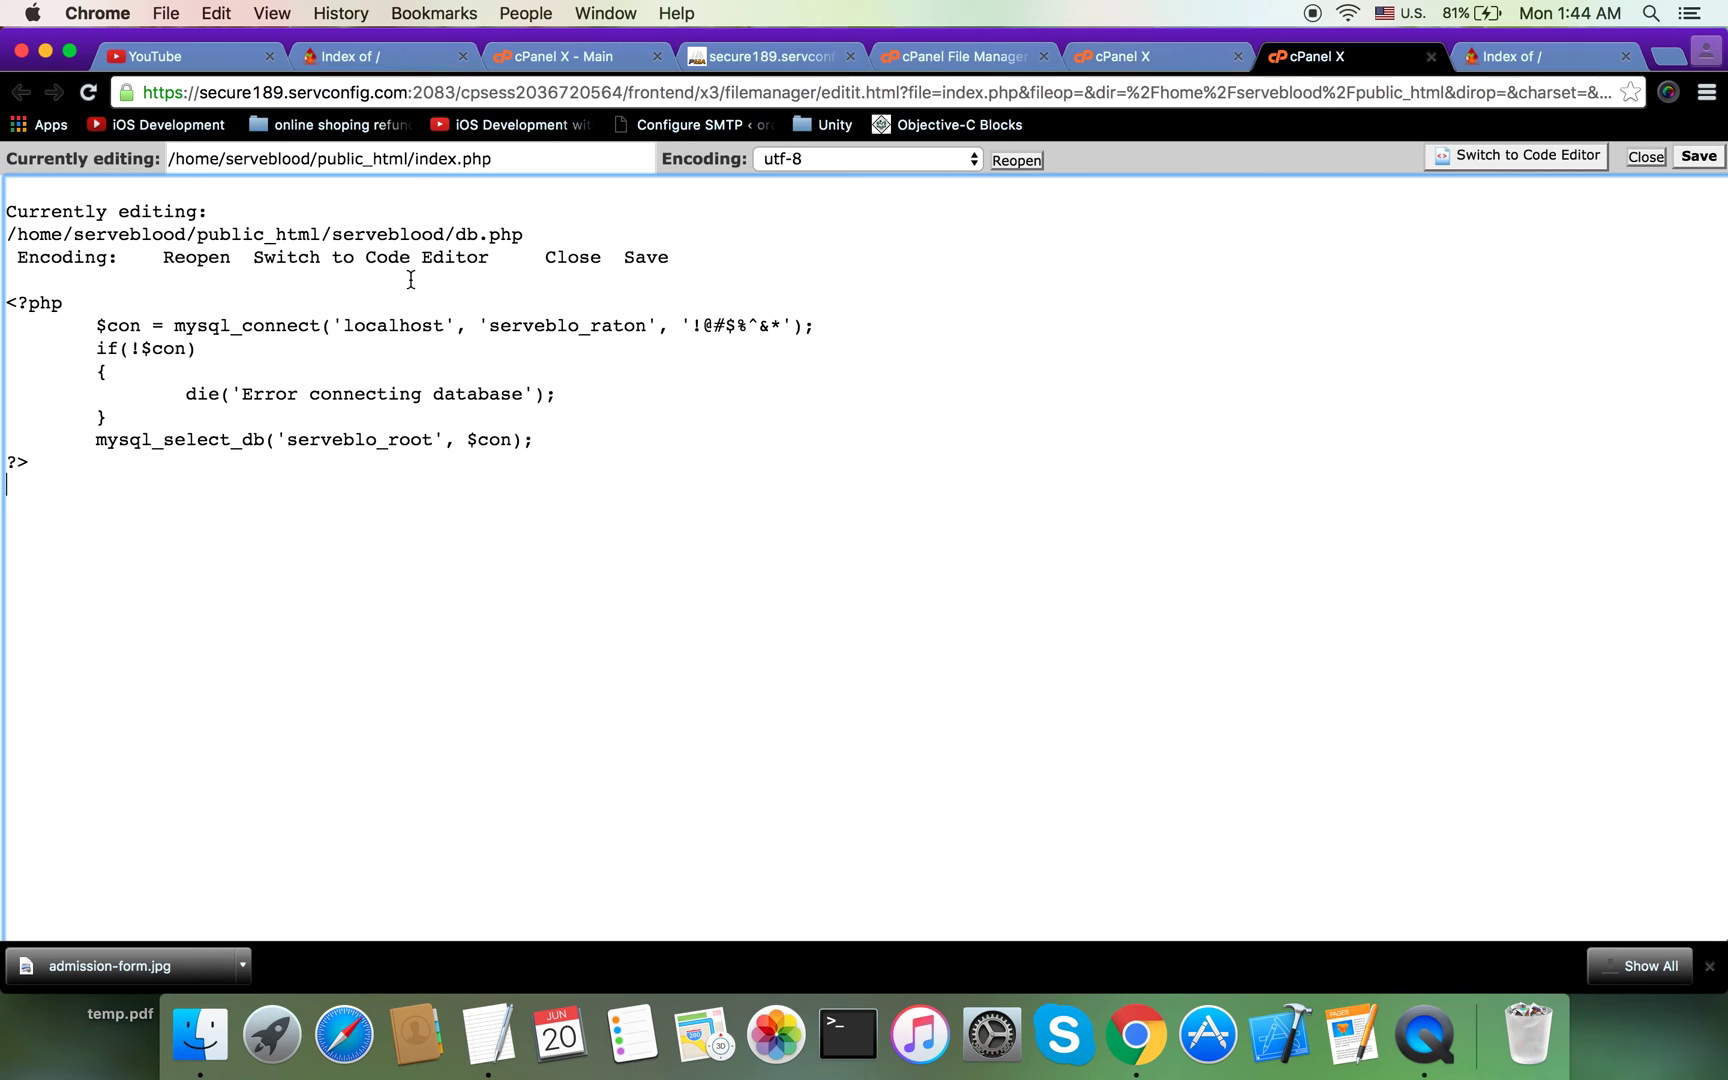
left_click_drag(536, 229, 5, 233)
left_click_drag(680, 258, 2, 190)
key("BackSpace")
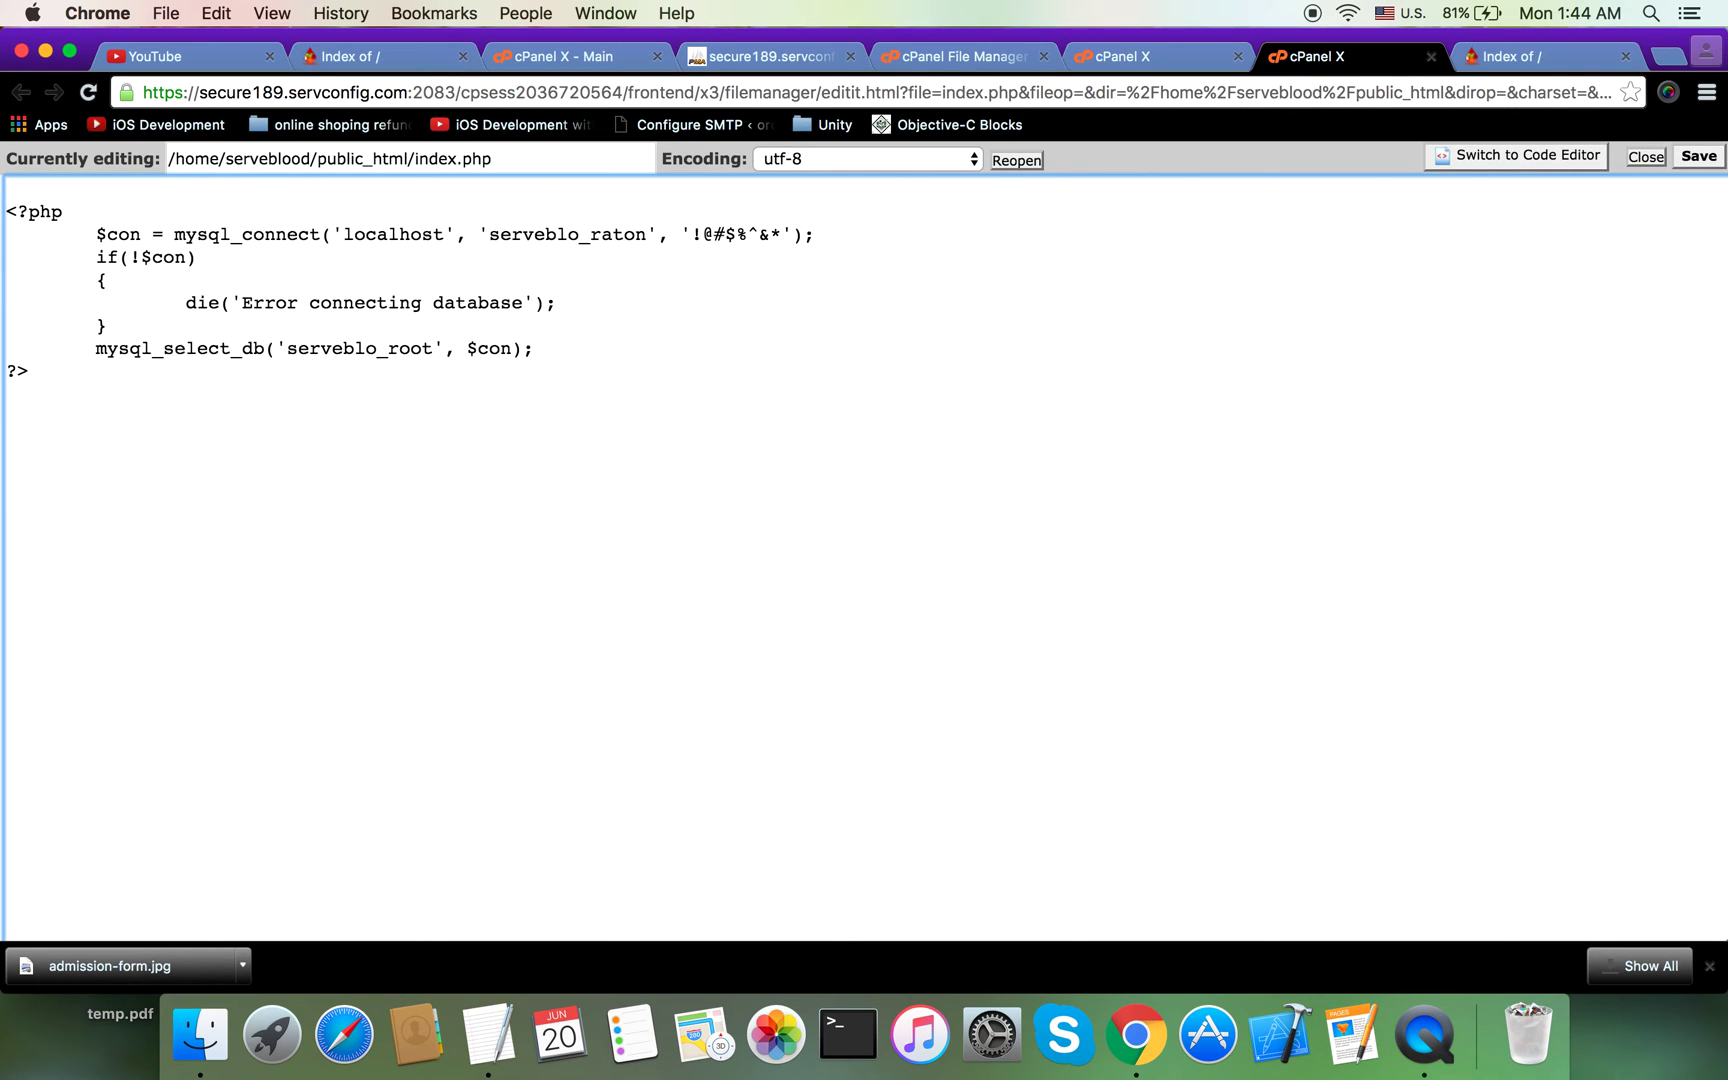
left_click(522, 158)
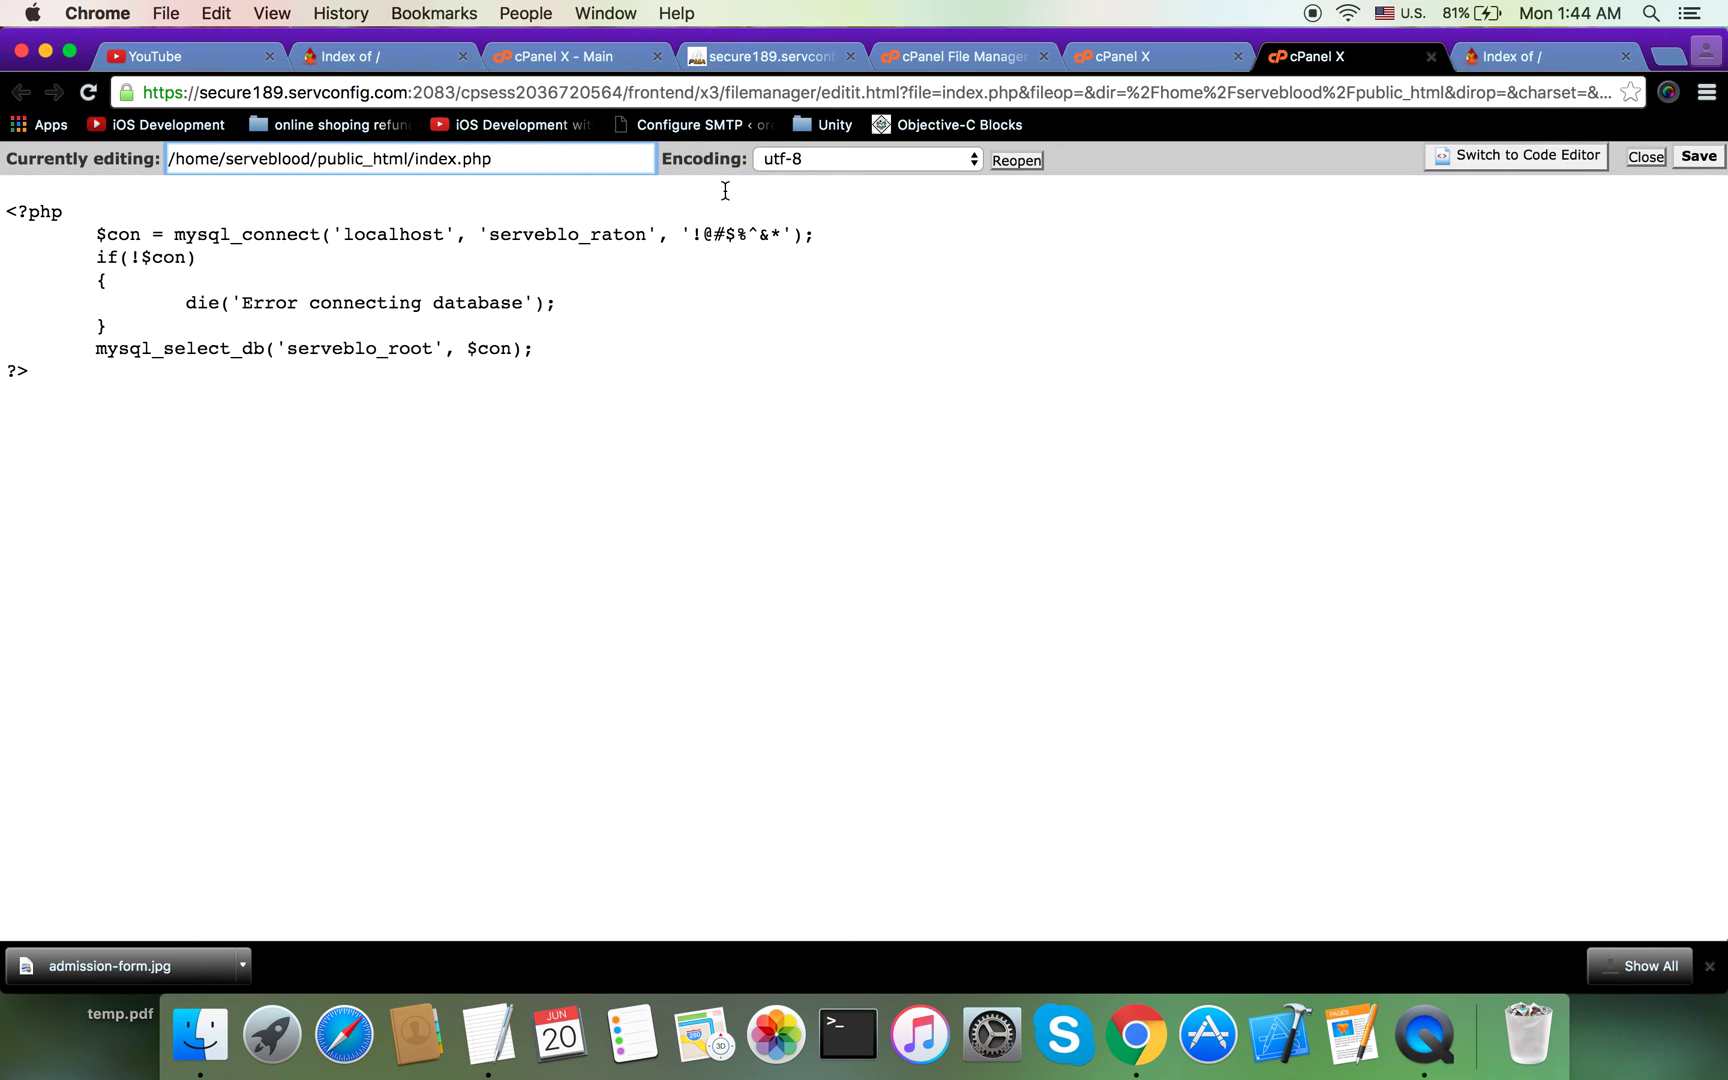
Step: Change the connection's user name and database name to serveblo_temp
double_click(576, 234)
key("BackSpace")
key("BackSpace")
key("BackSpace")
key("BackSpace")
key("BackSpace")
key("BackSpace")
key("BackSpace")
key("BackSpace")
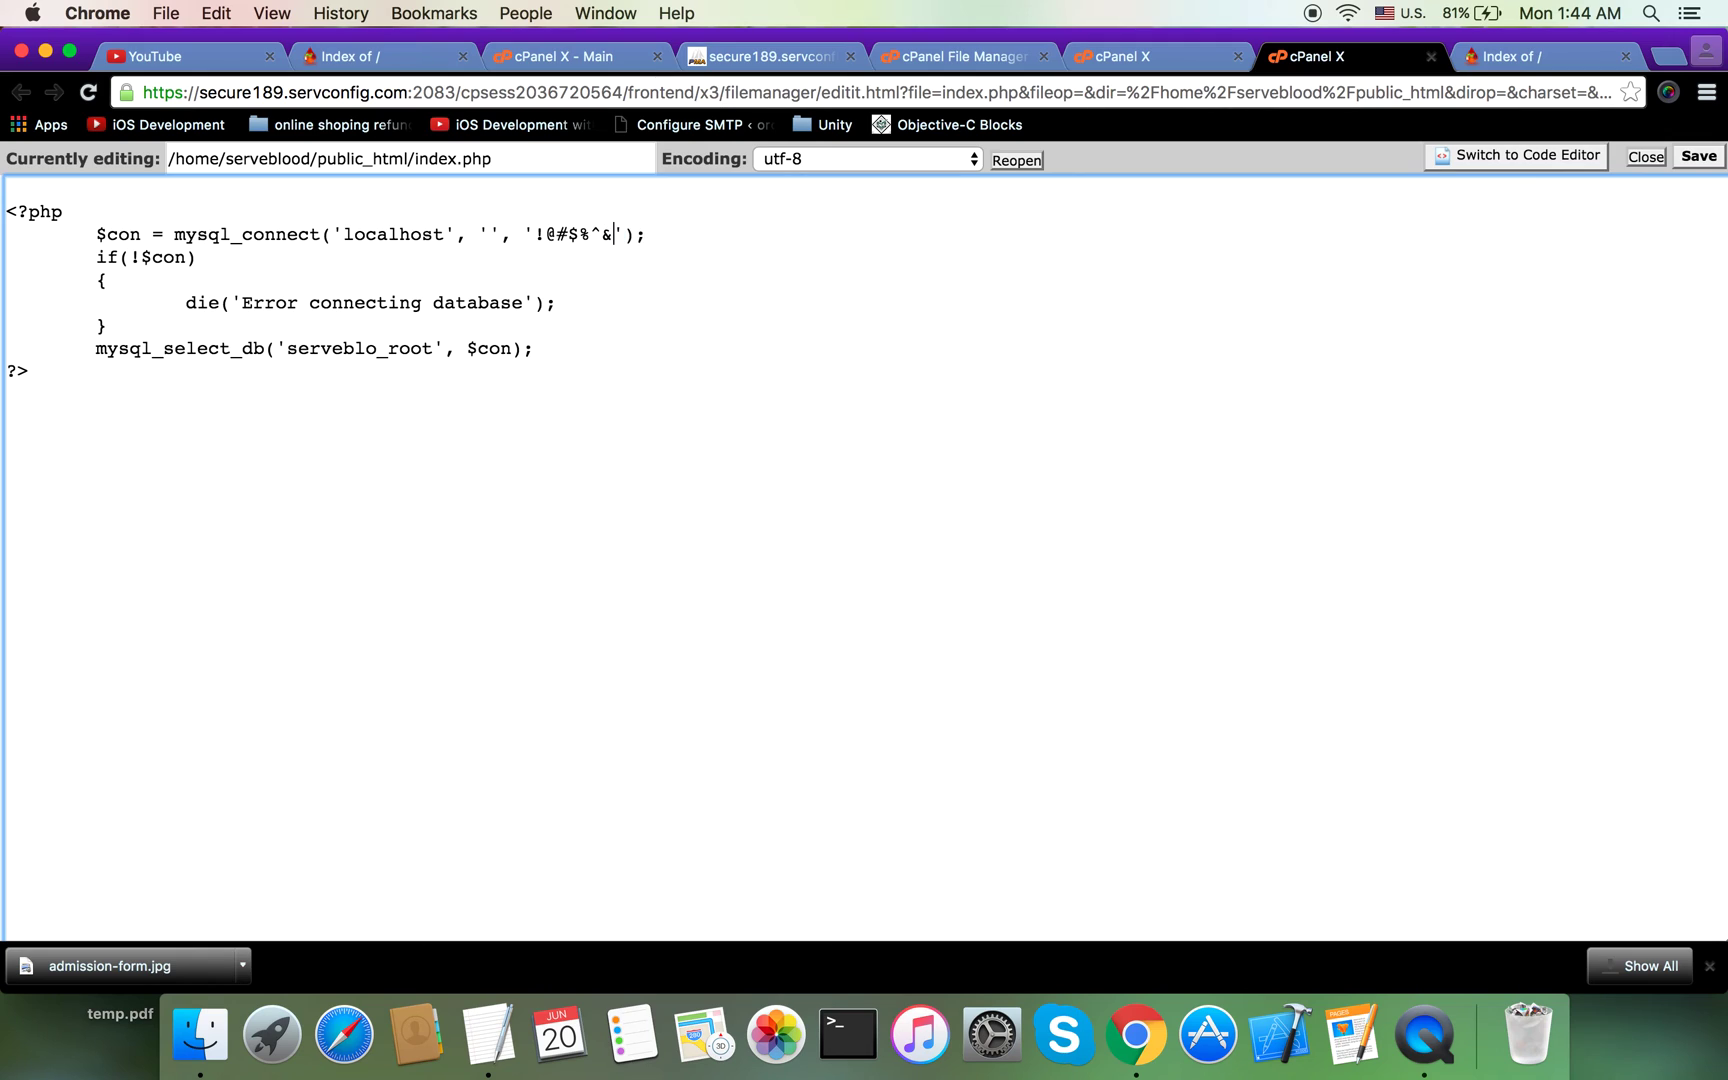
key("BackSpace")
left_click(494, 233)
left_click(431, 346)
key("BackSpace")
key("BackSpace")
key("BackSpace")
key("BackSpace")
type("temp")
left_click(366, 350)
double_click(363, 350)
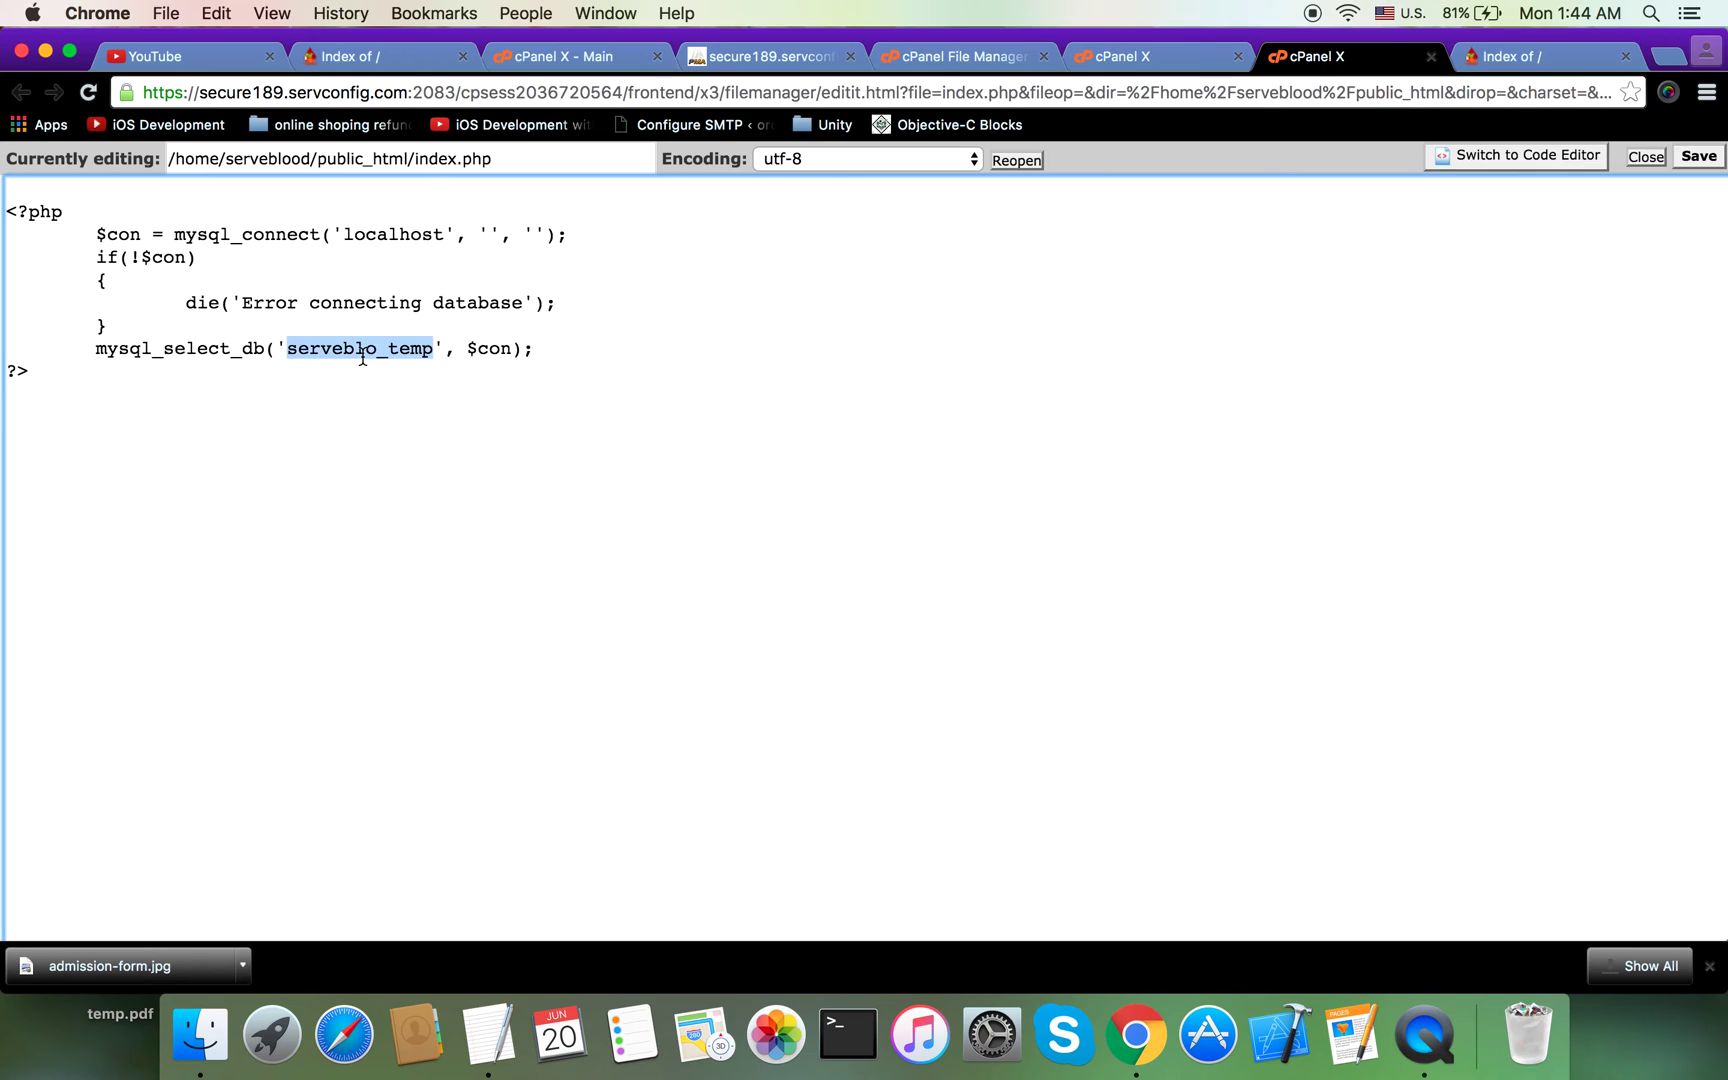
left_click(491, 232)
key("super+v")
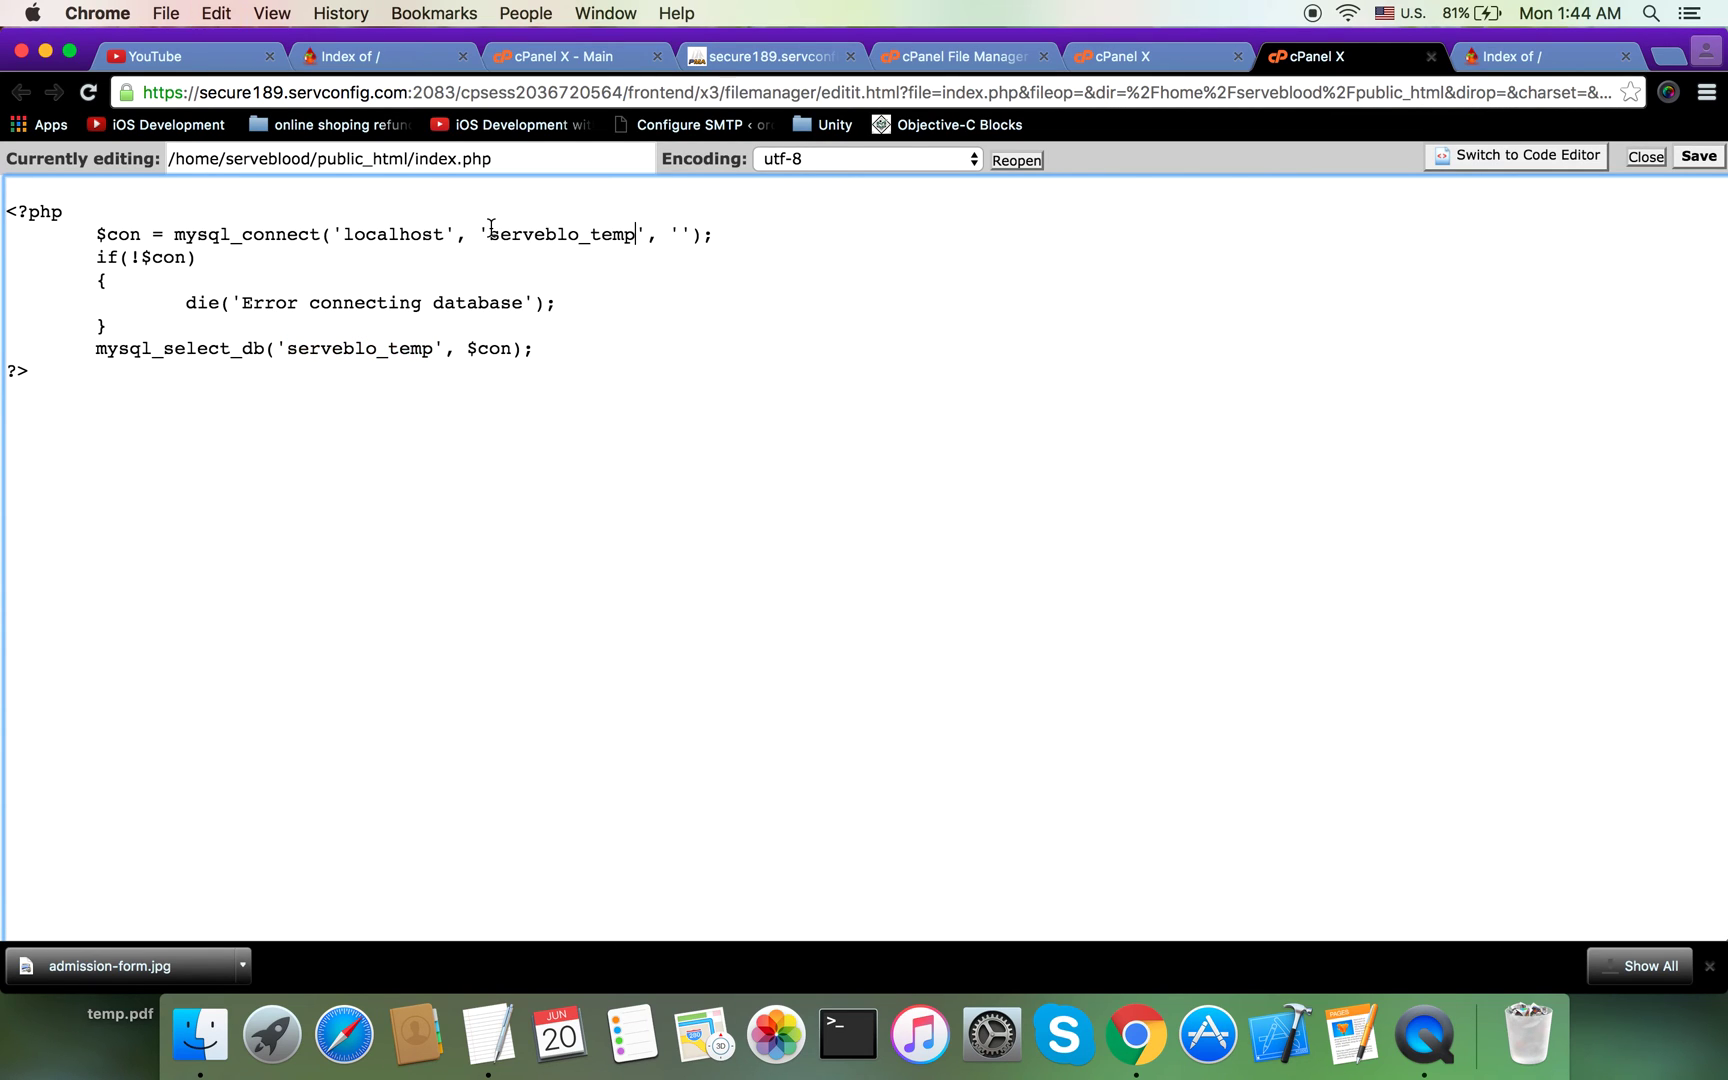
Step: Enter the new database password and save index.php
left_click(683, 236)
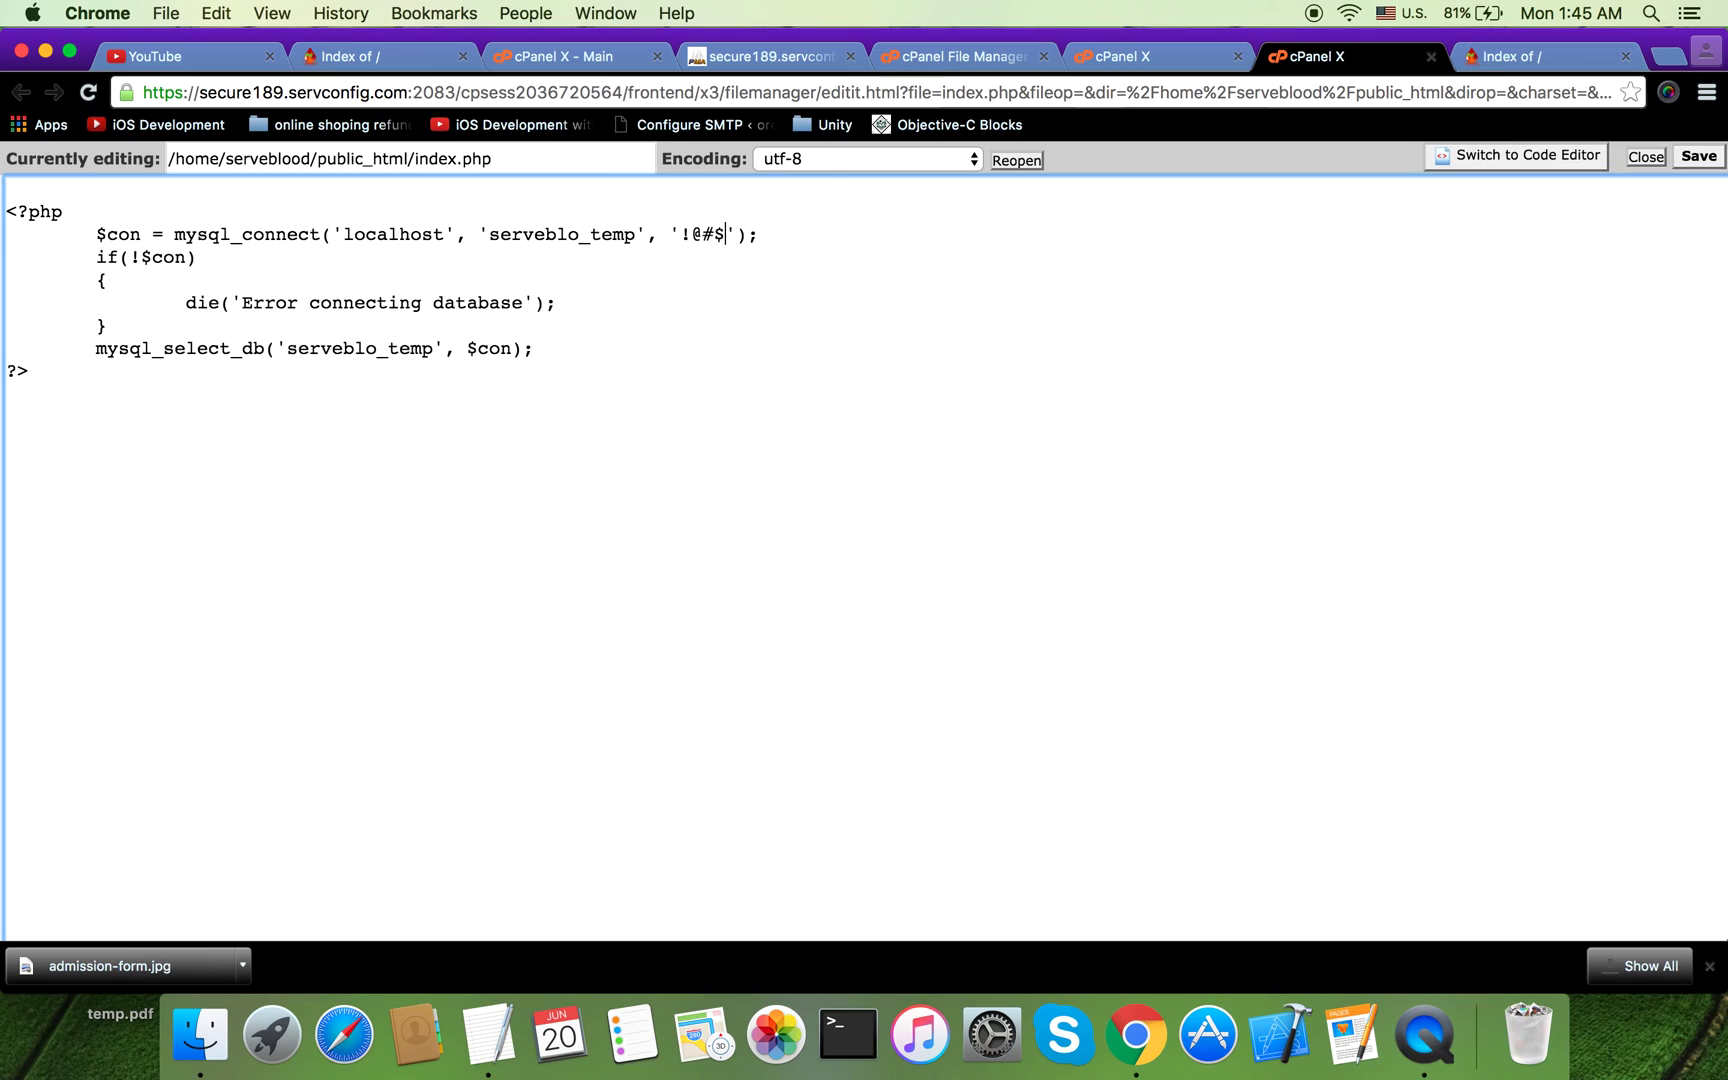
left_click(1700, 158)
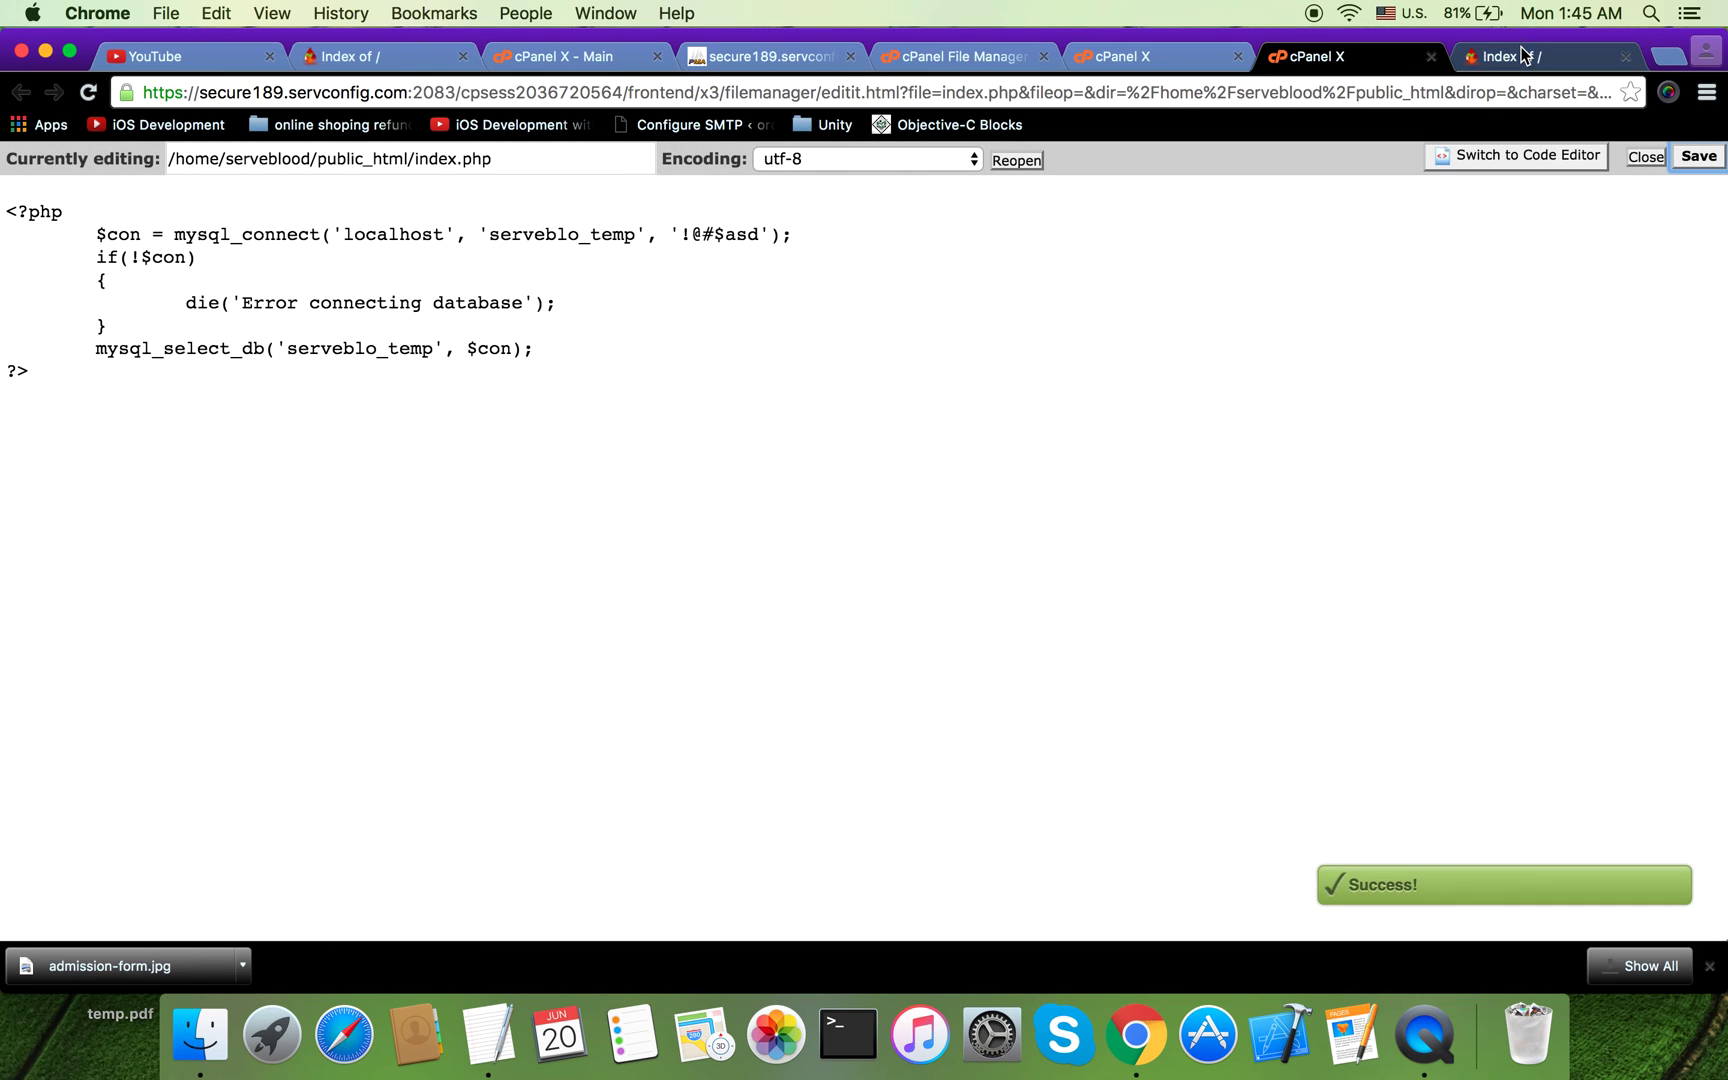
left_click(1522, 60)
left_click(1427, 97)
key("Return")
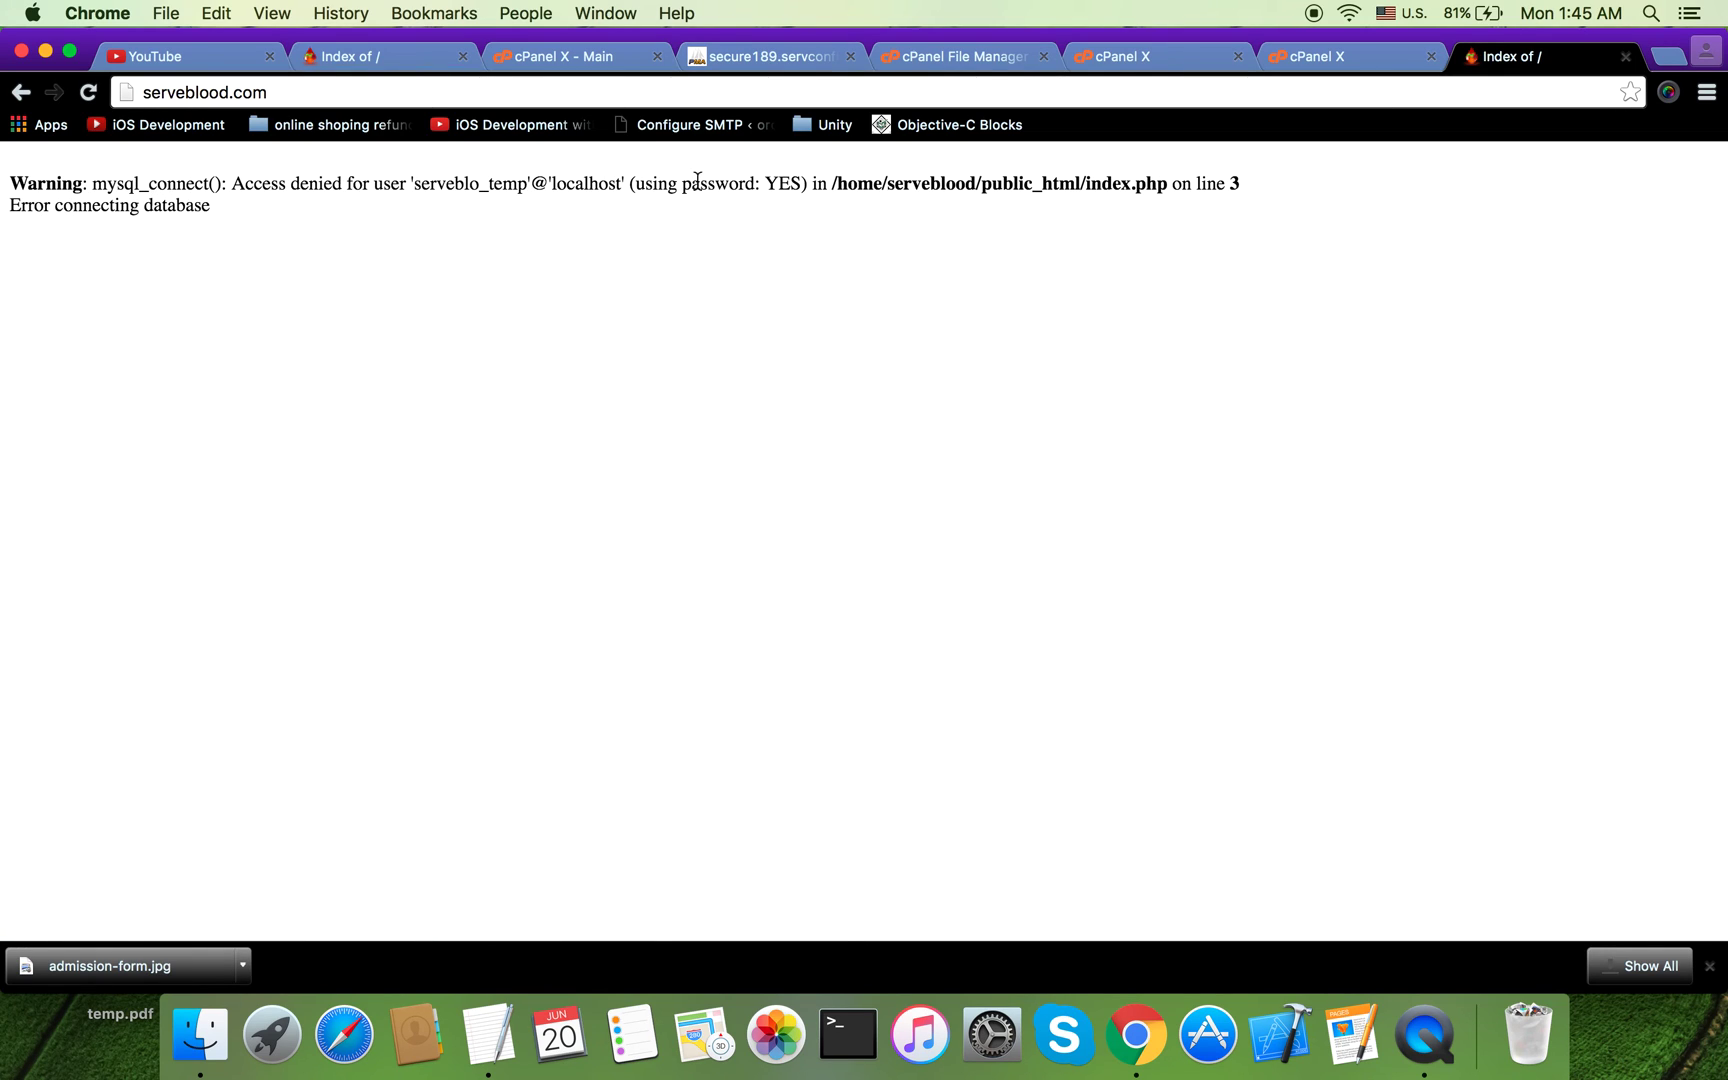
left_click(1298, 58)
left_click(195, 326)
Step: Add an else branch whose die line prints 'connected database'
type("else")
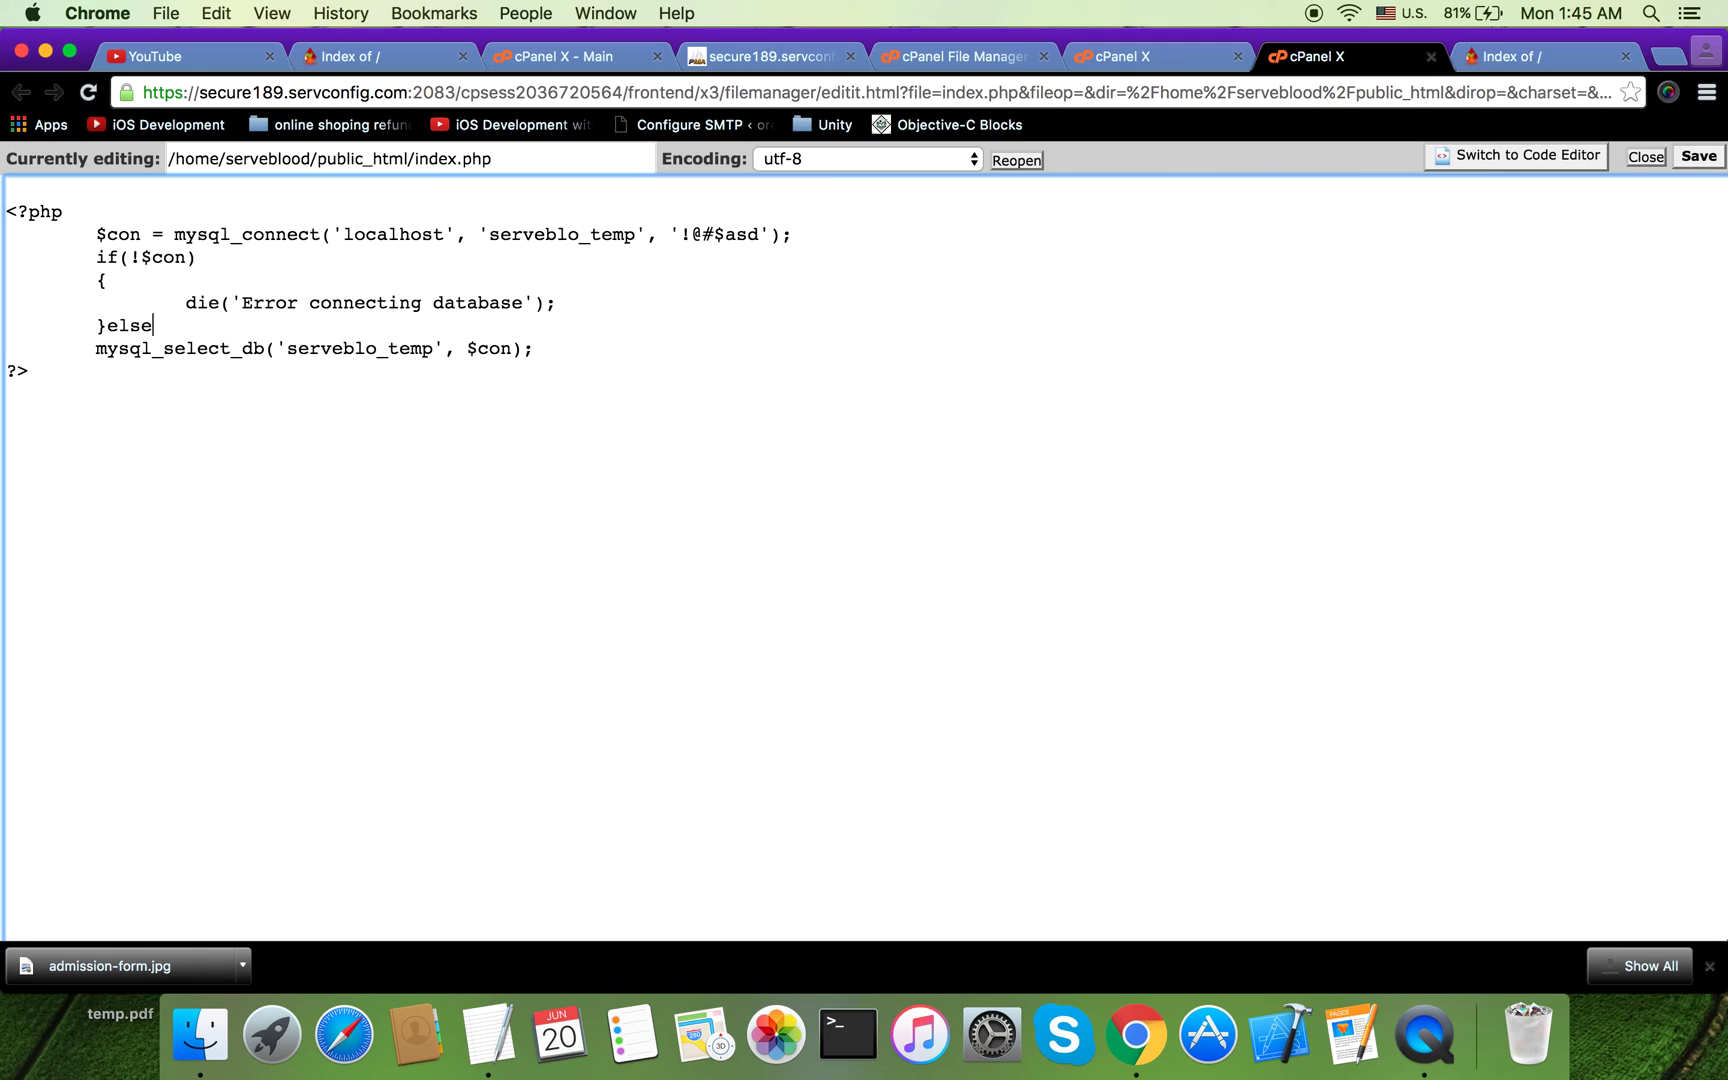
type("{")
key("Return")
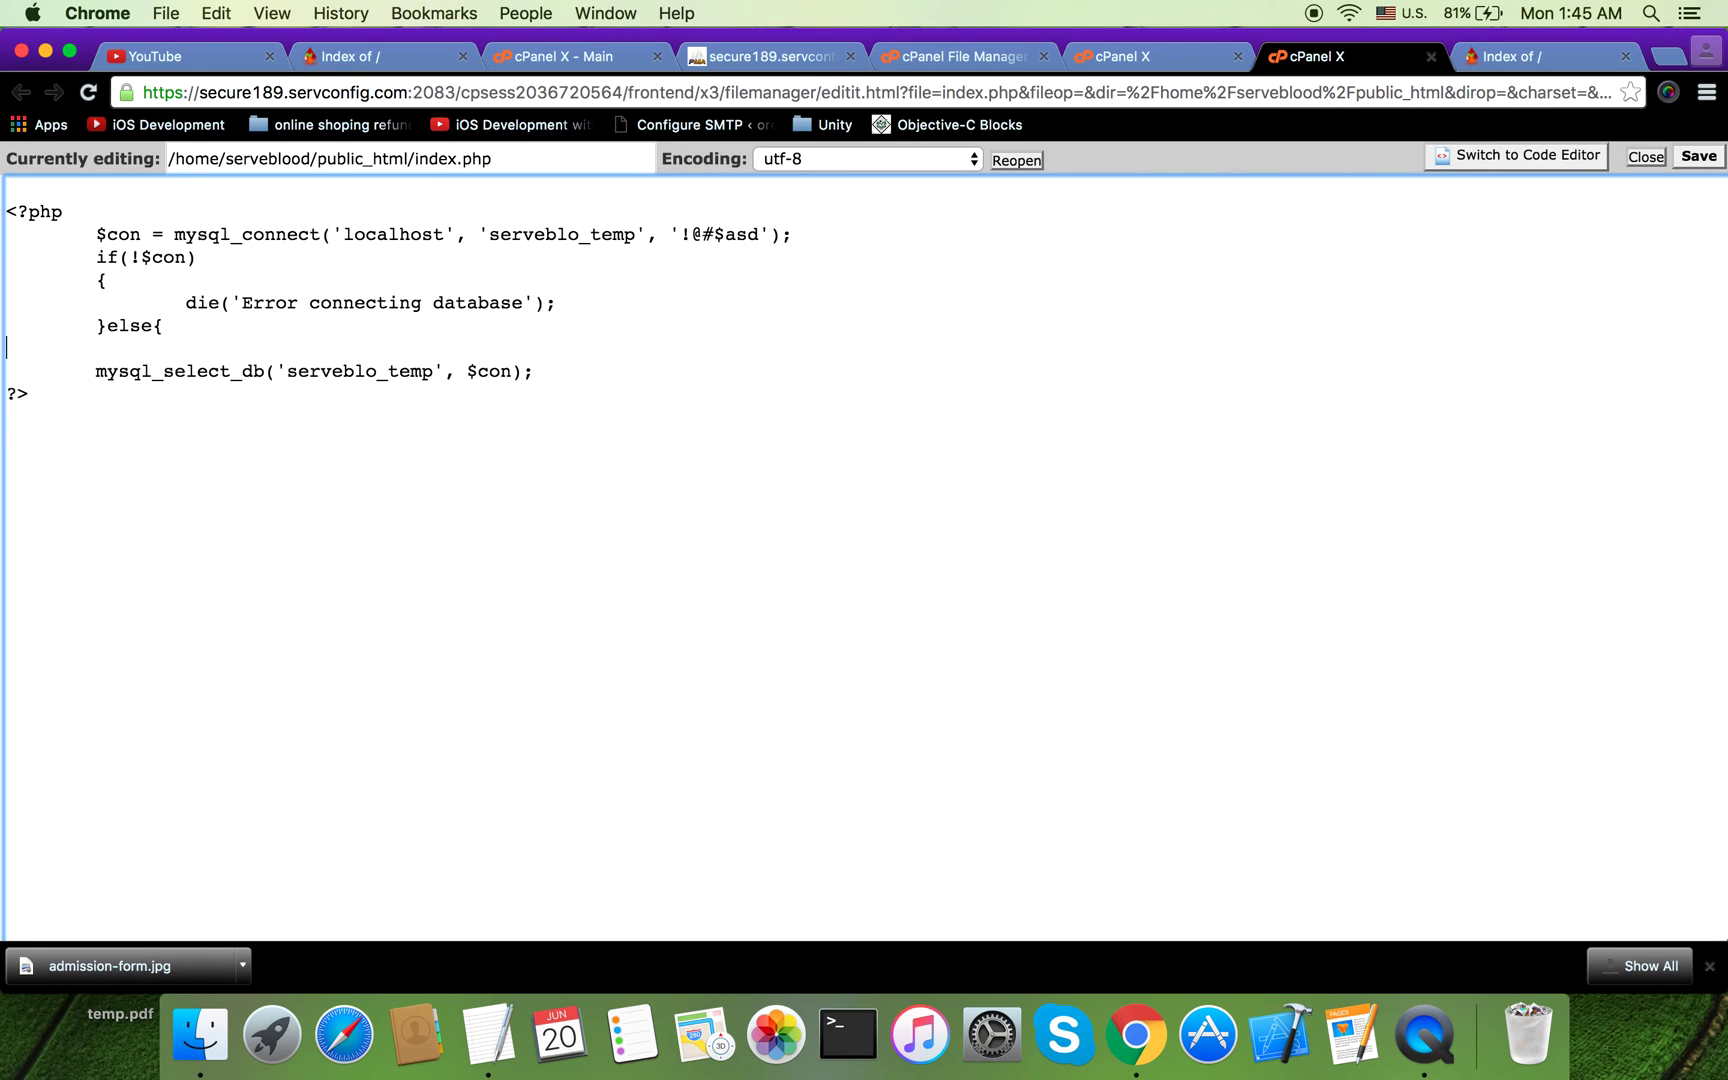
type("}")
left_click(10, 347)
left_click_drag(575, 302, 577, 289)
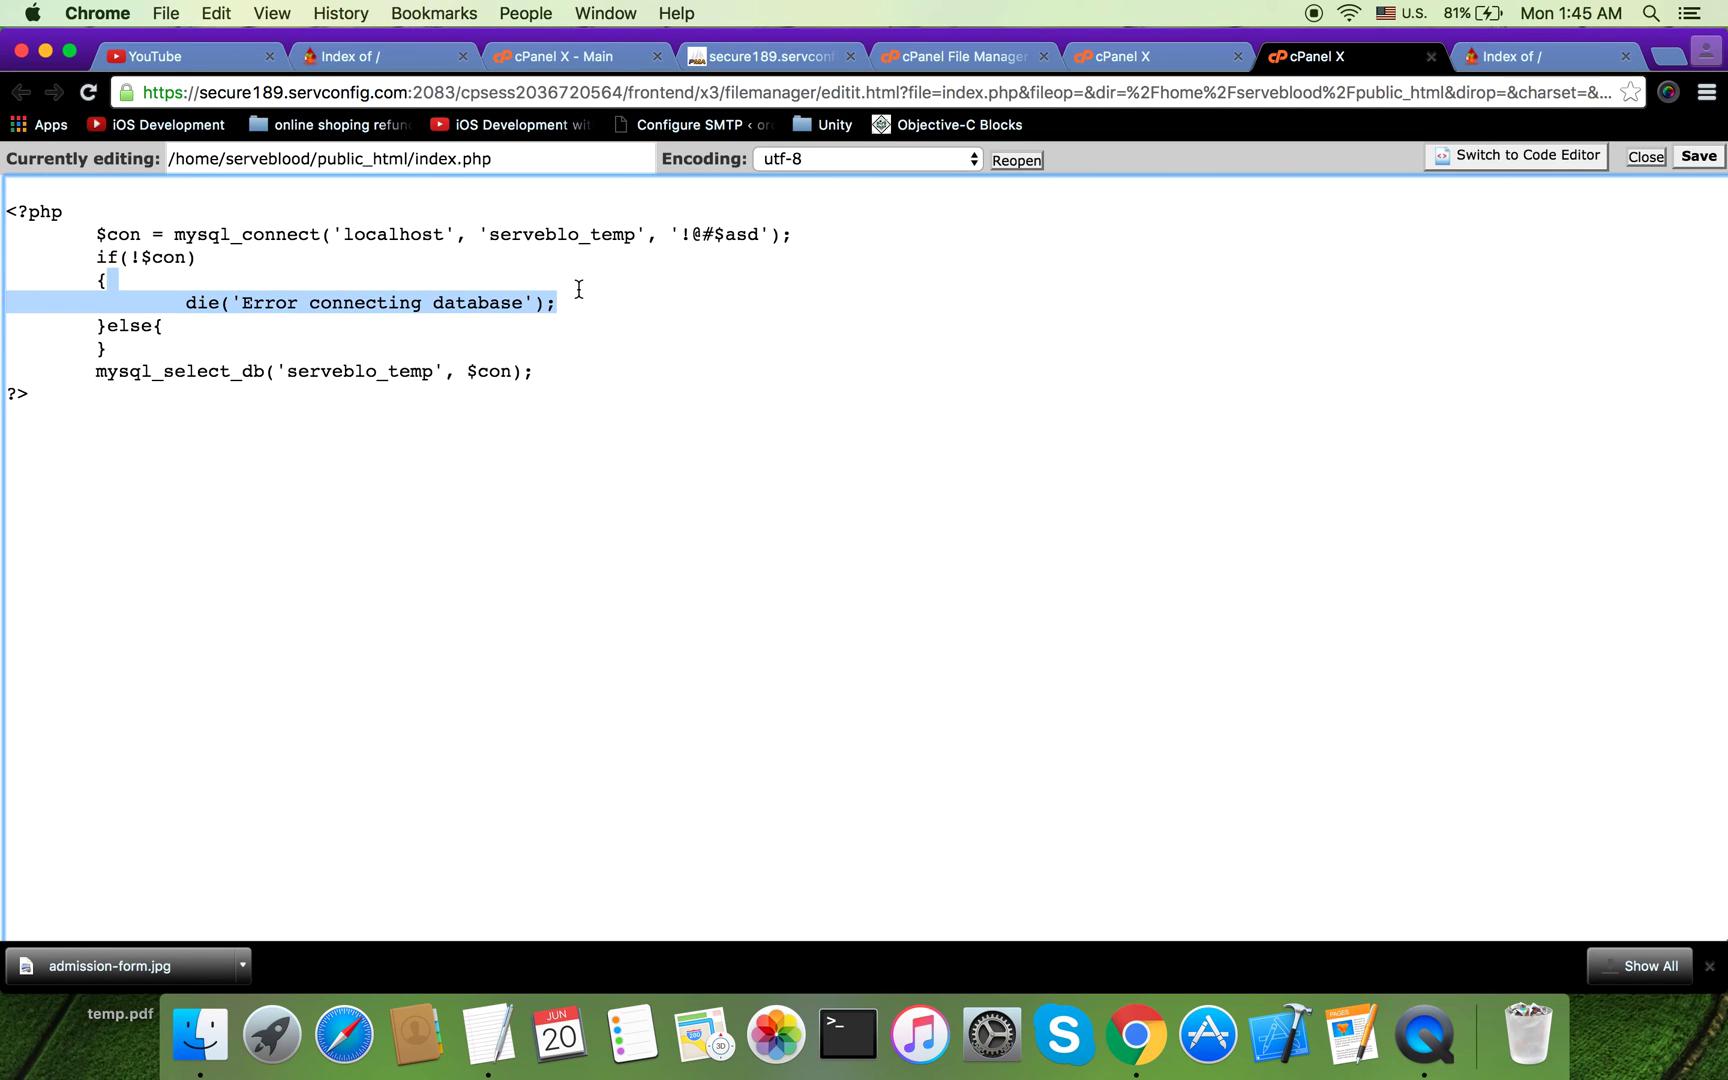
left_click(332, 333)
key("Return")
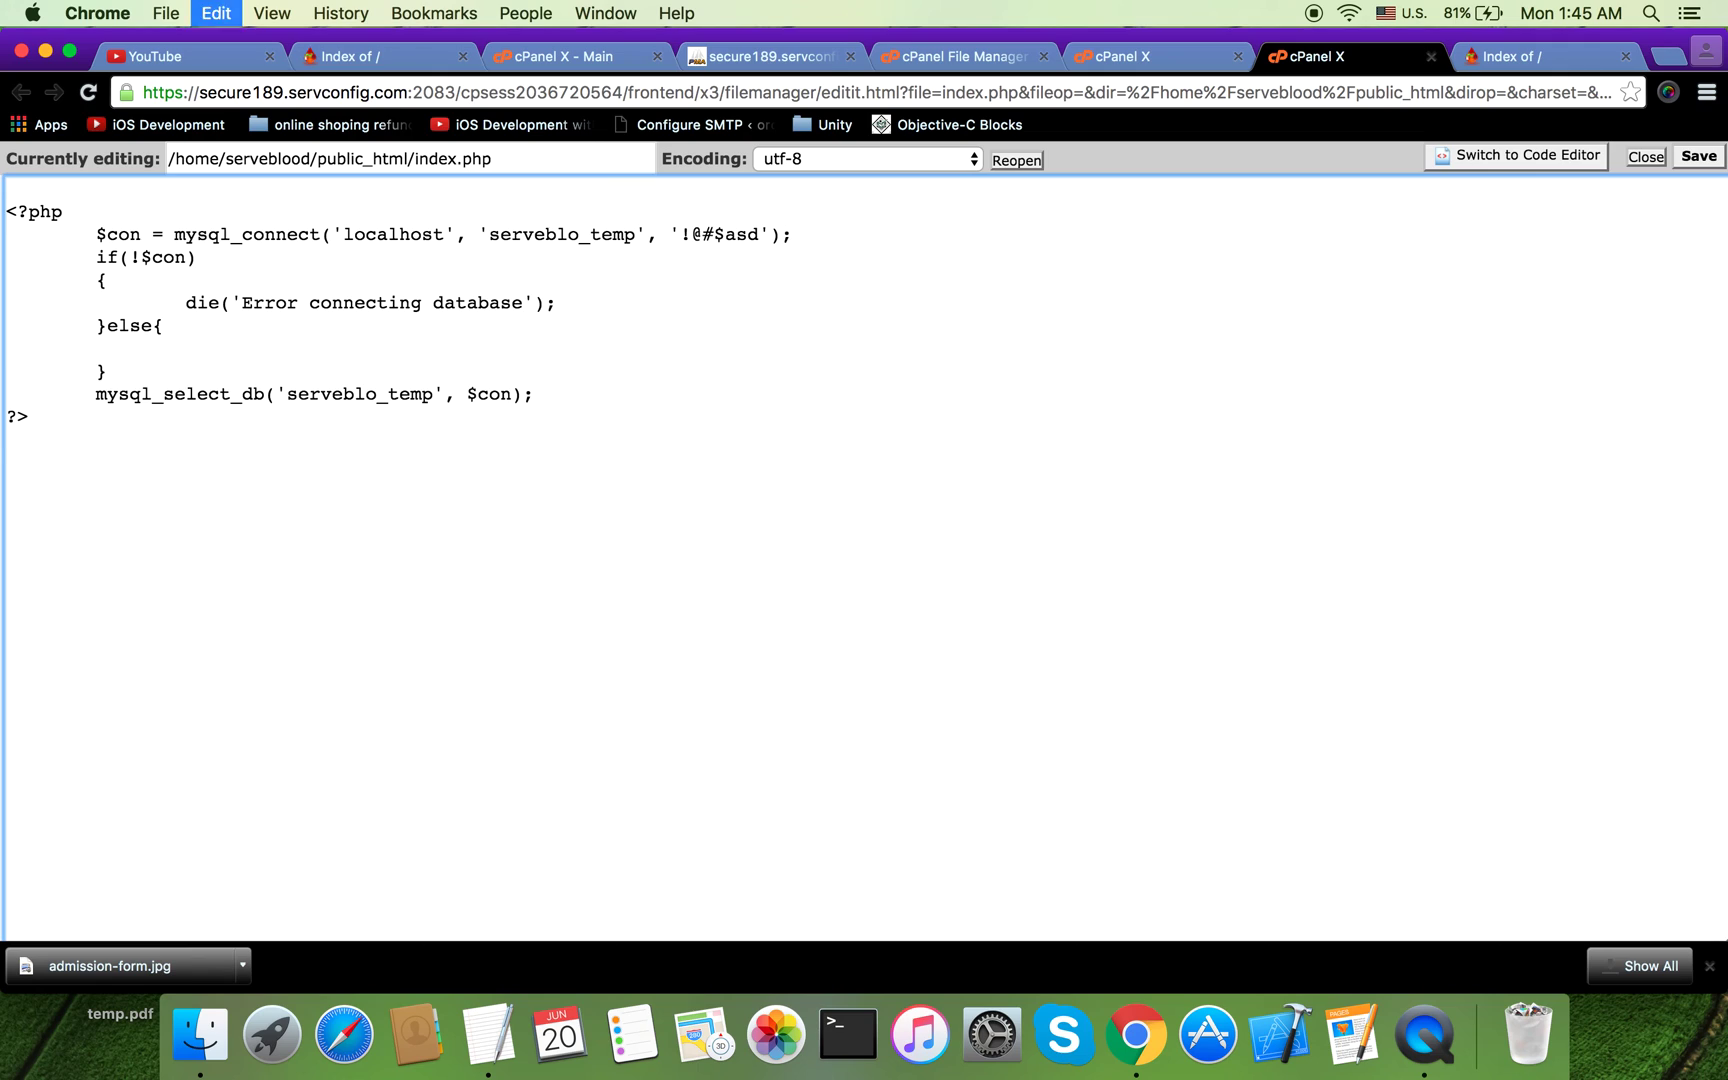
key("super+v")
double_click(269, 370)
key("BackSpace")
left_click(354, 372)
key("BackSpace")
key("BackSpace")
key("BackSpace")
type("ed")
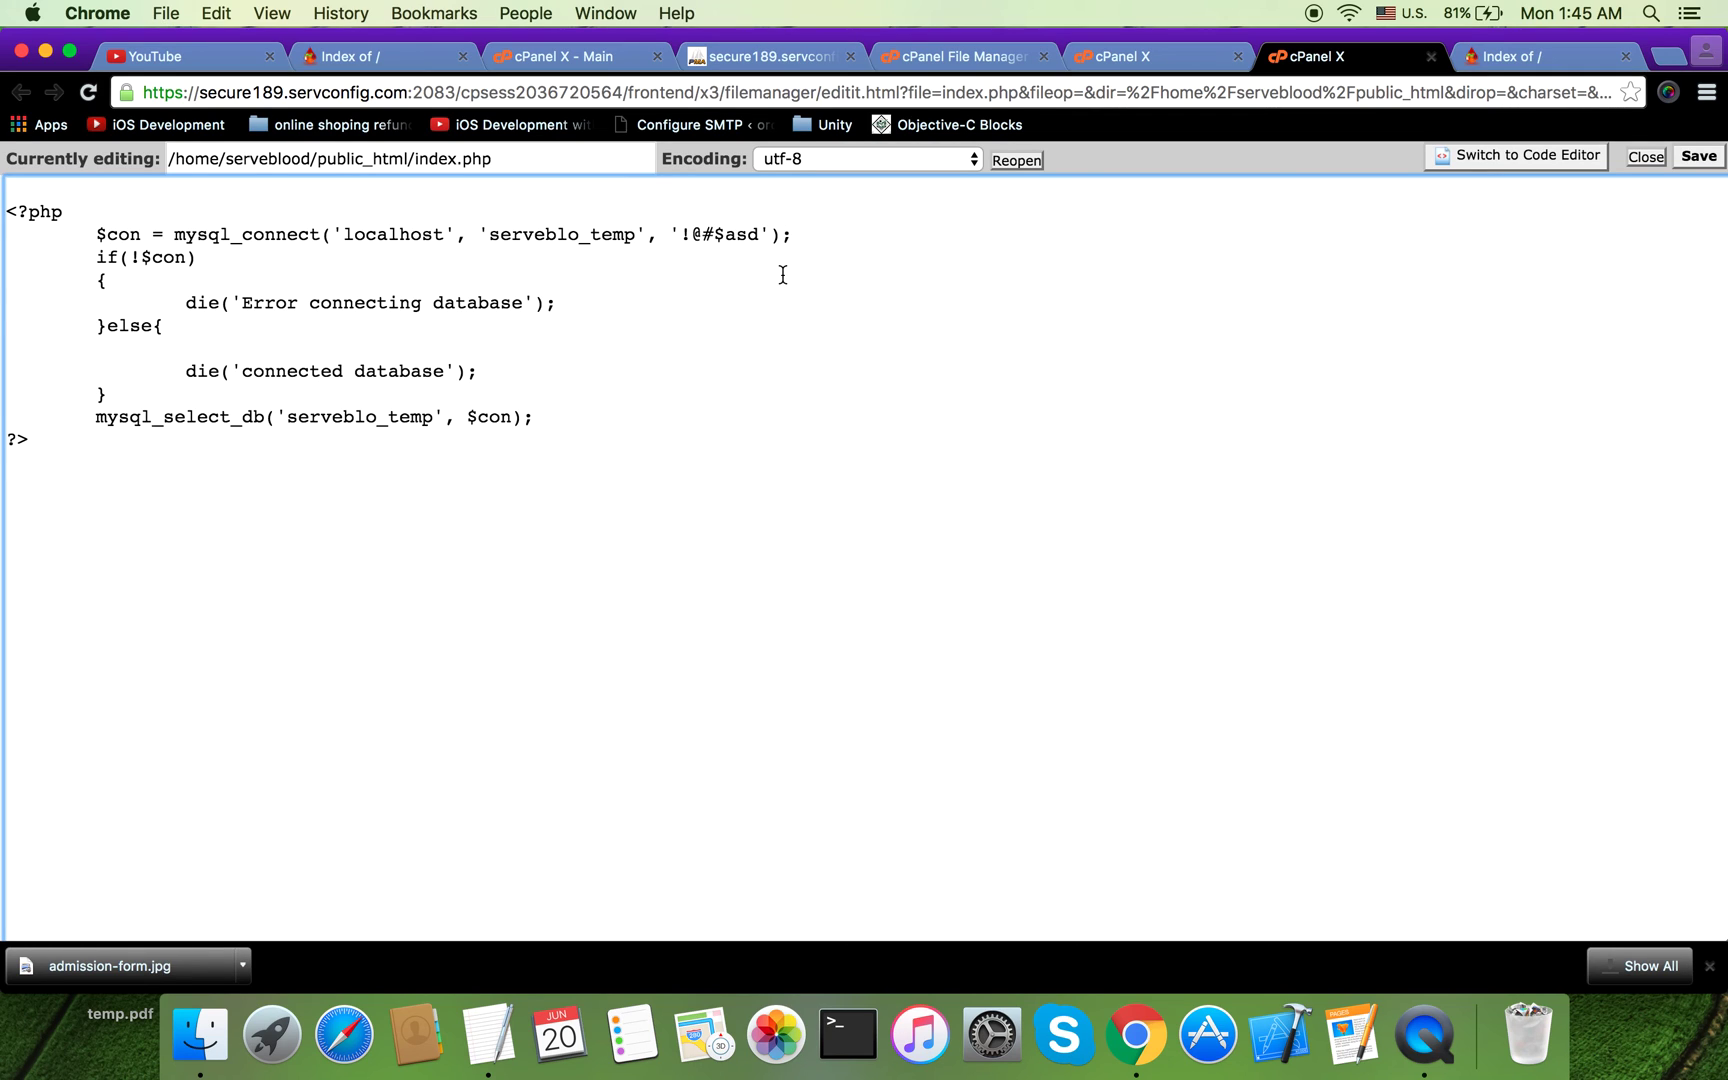
Step: Correct the connection password and save index.php
left_click(762, 234)
type("f")
left_click(1698, 156)
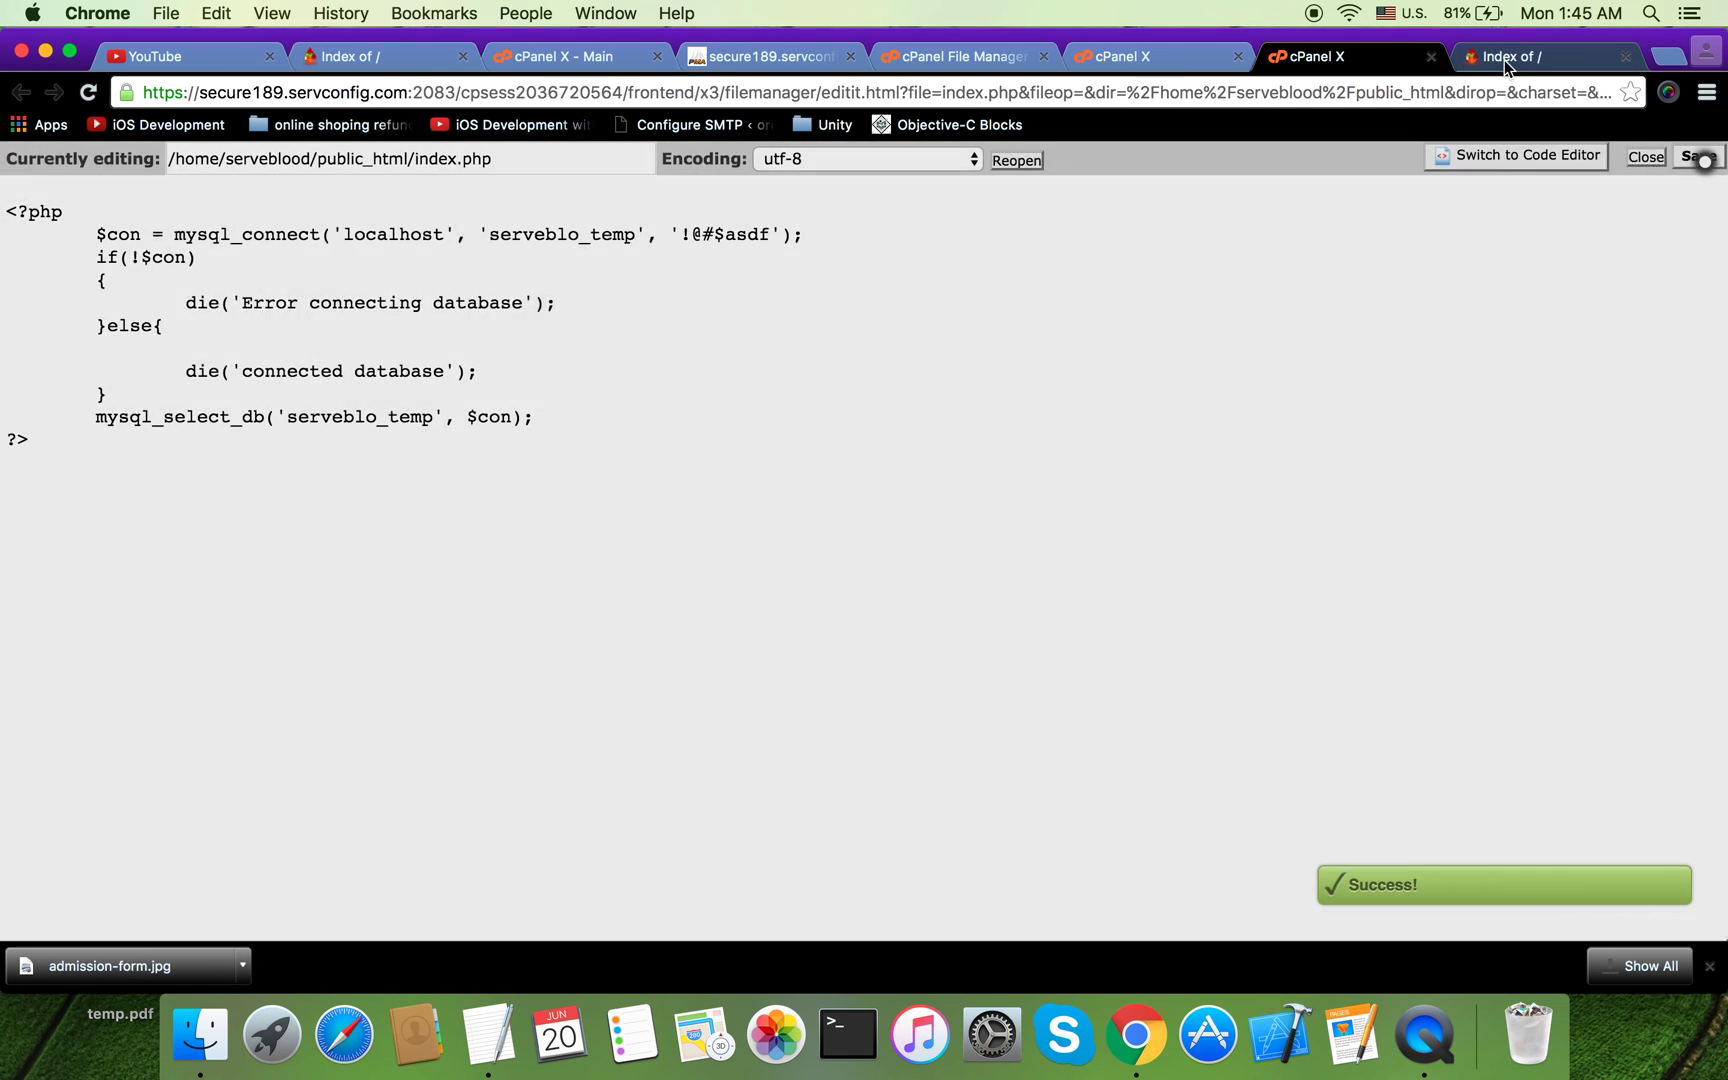
left_click(1500, 58)
Step: Reload serveblood.com to see 'connected database', then return to the File Manager listing
left_click(1344, 97)
key("Return")
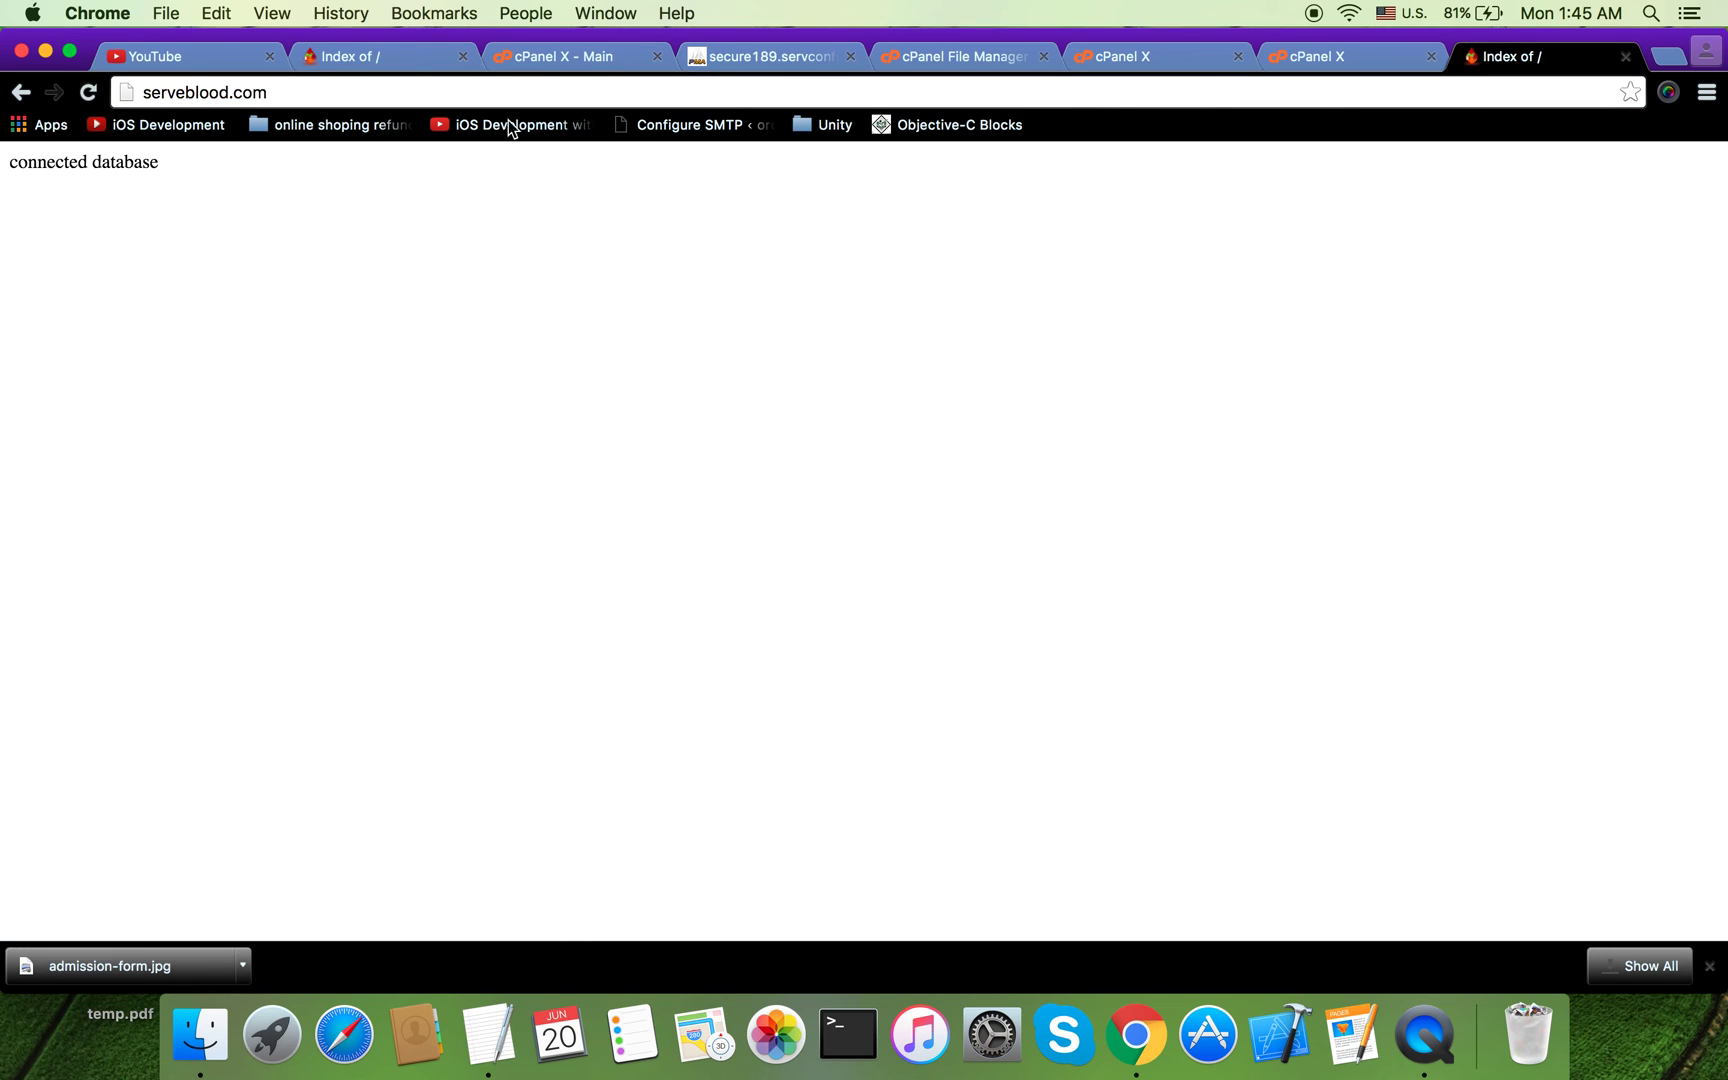
left_click(1314, 58)
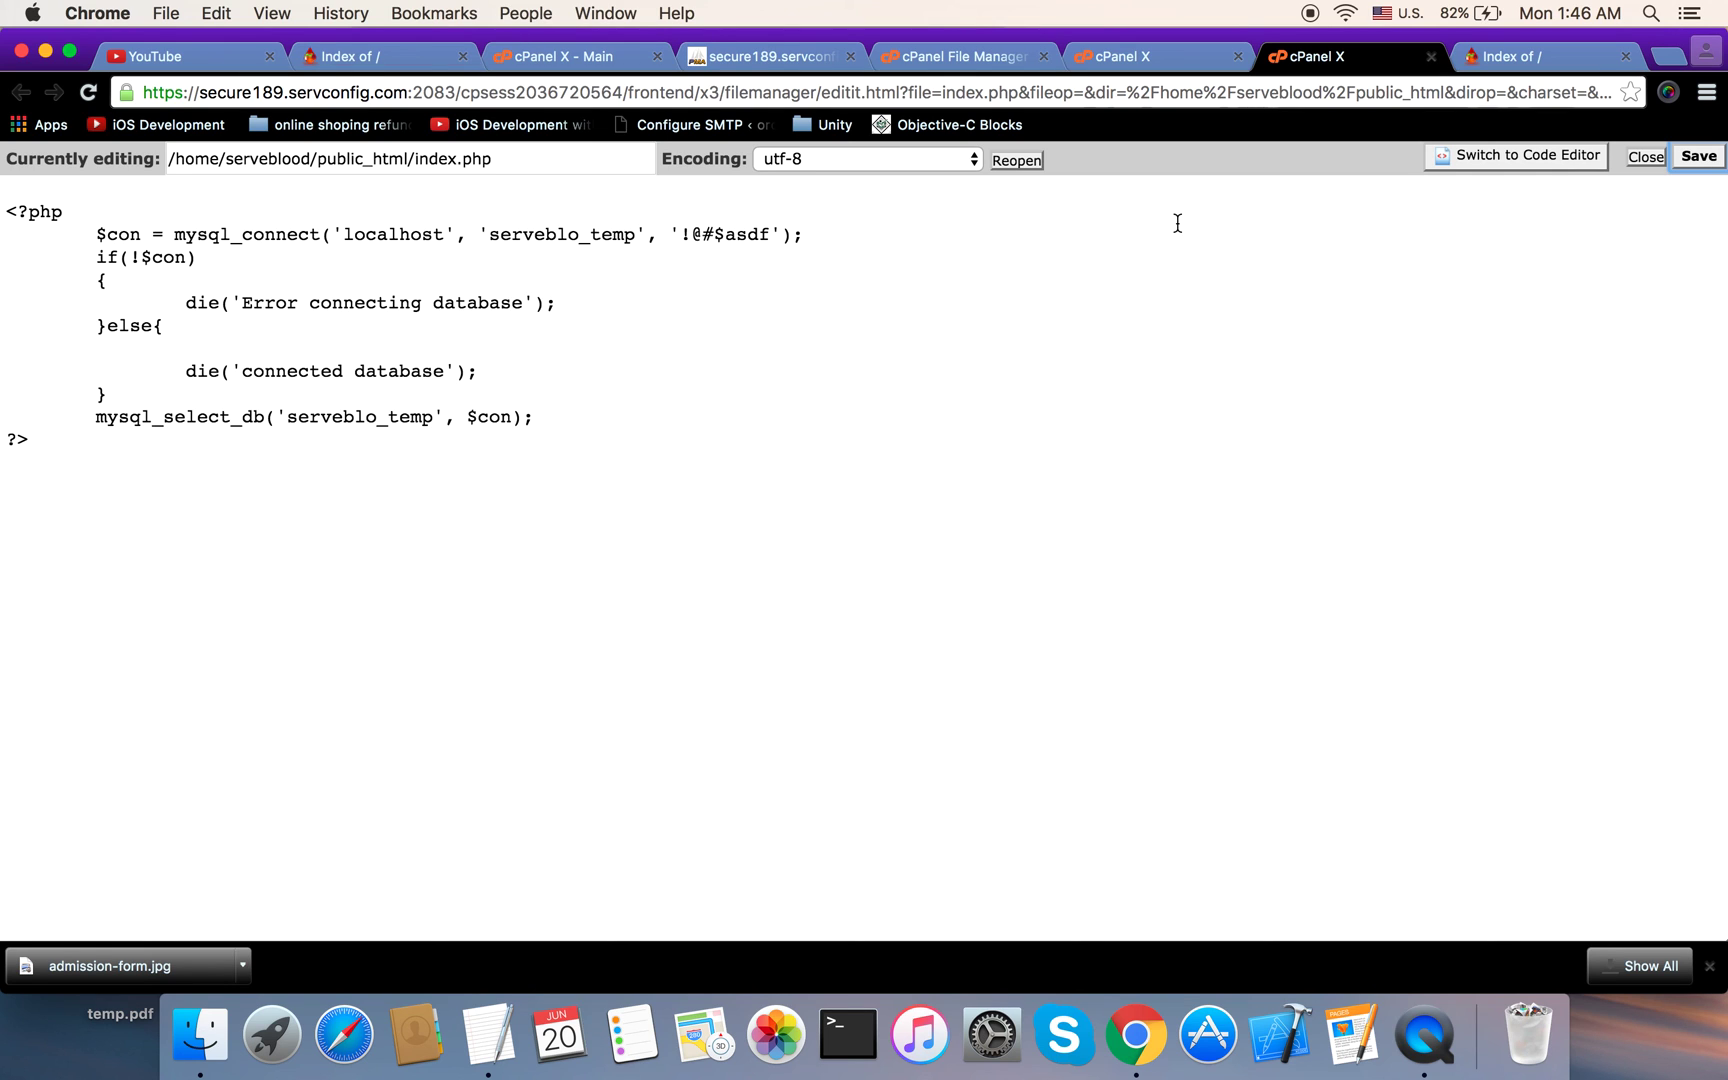
left_click(612, 52)
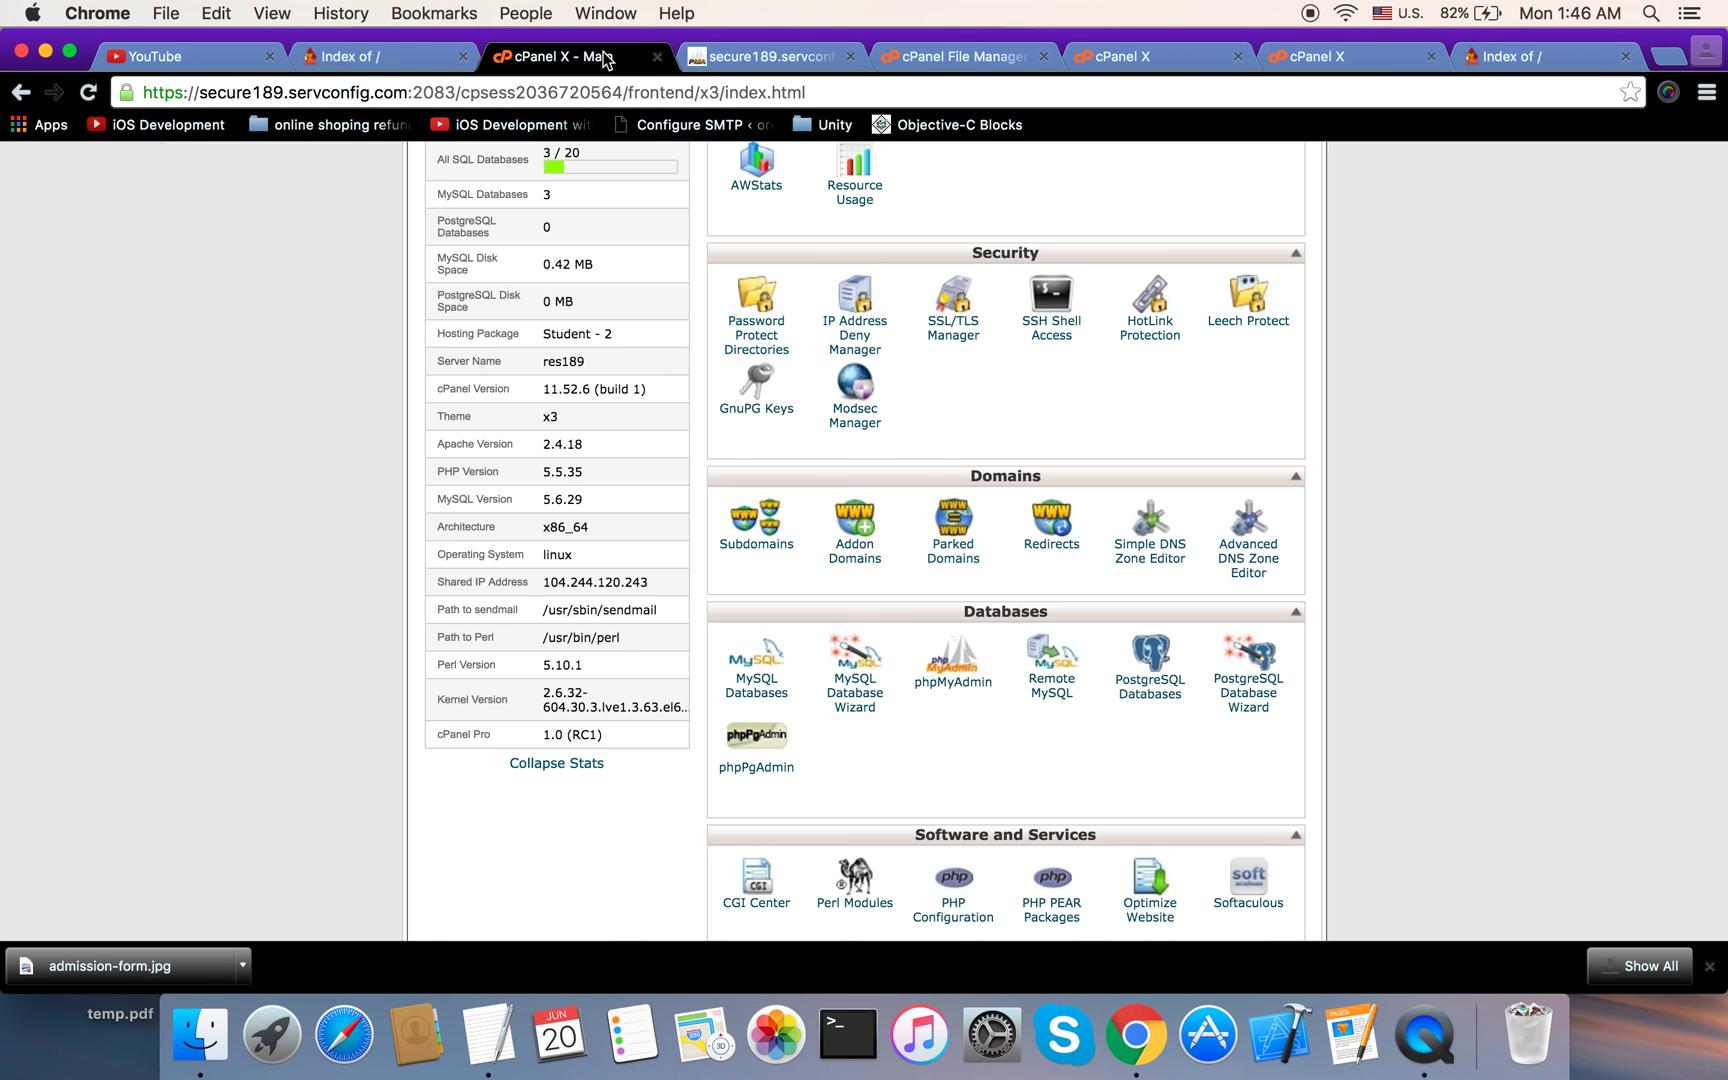
left_click(954, 61)
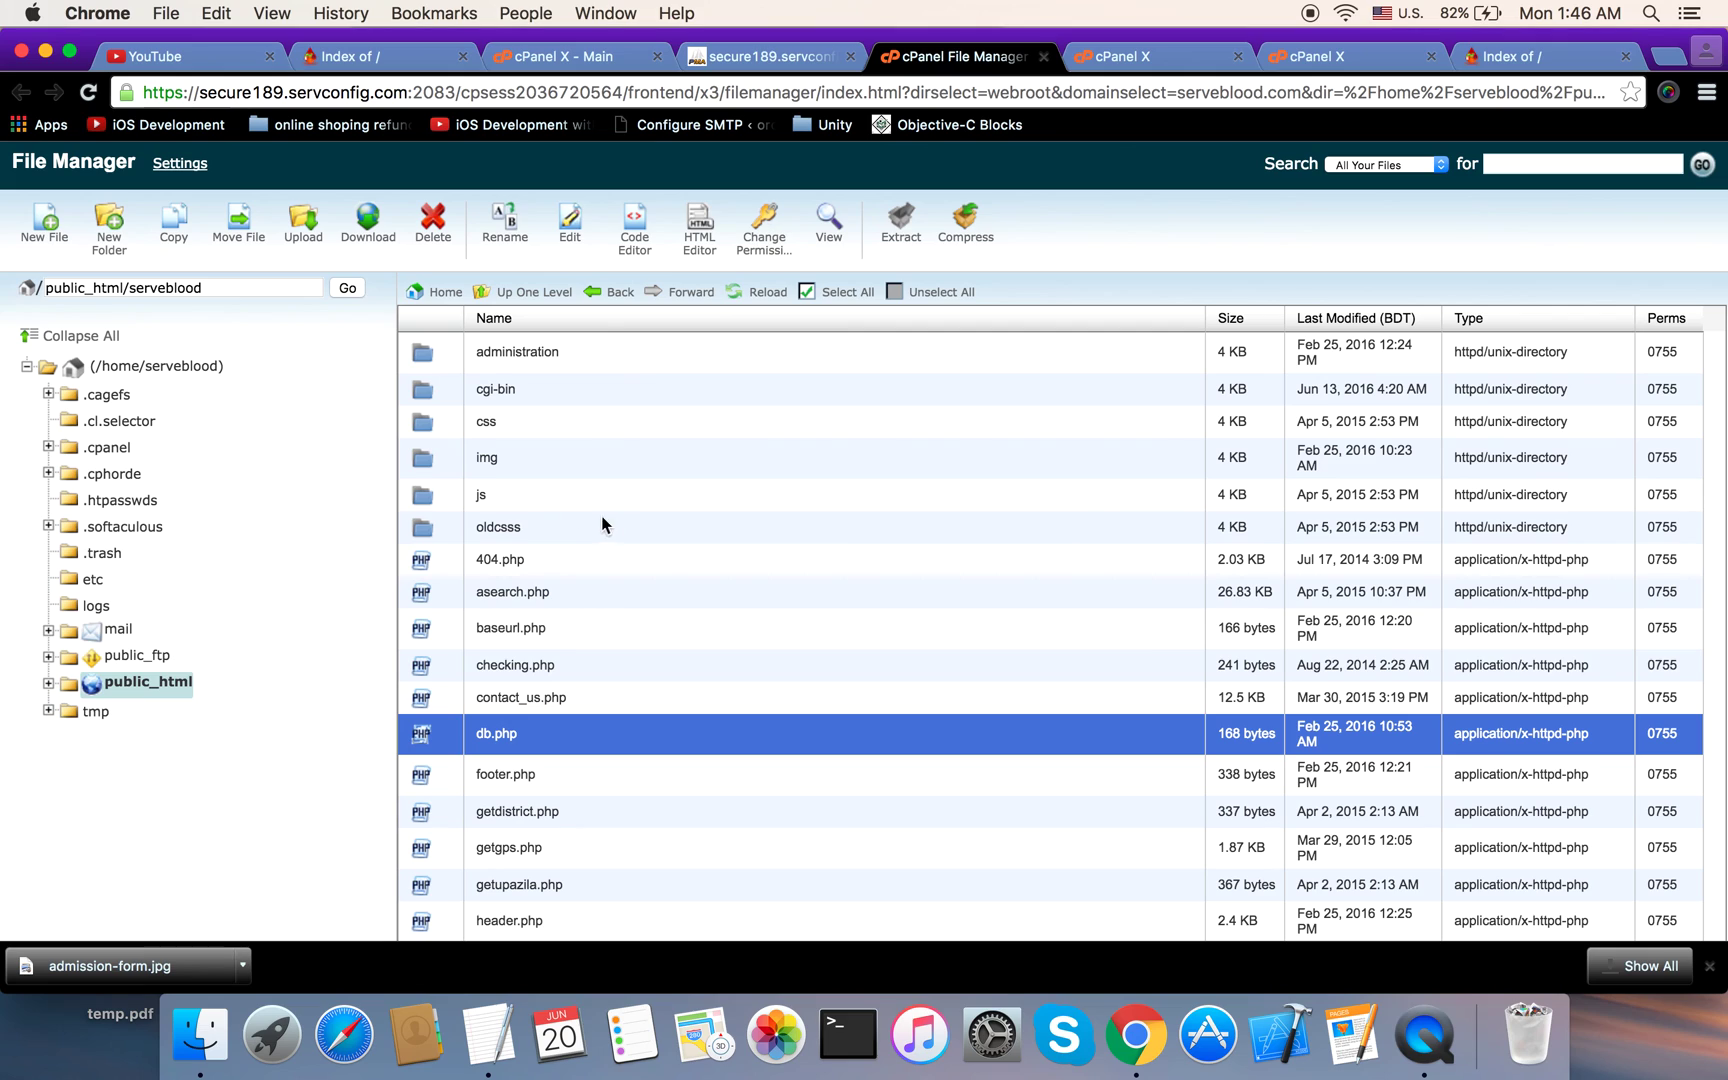